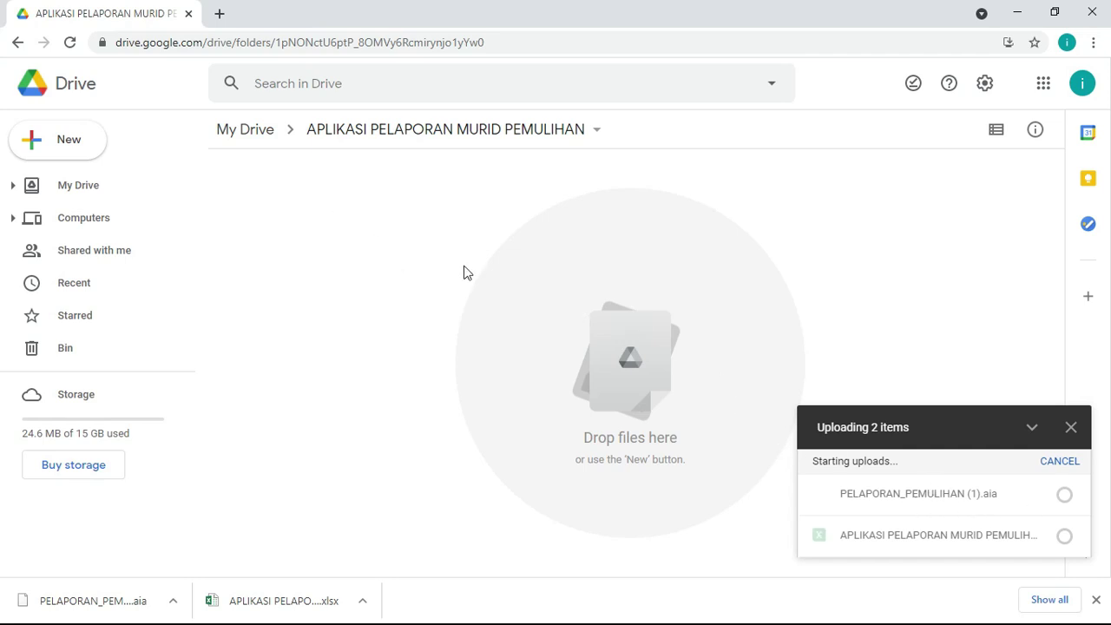
# Step: Open a new browser tab
pyautogui.click(222, 18)
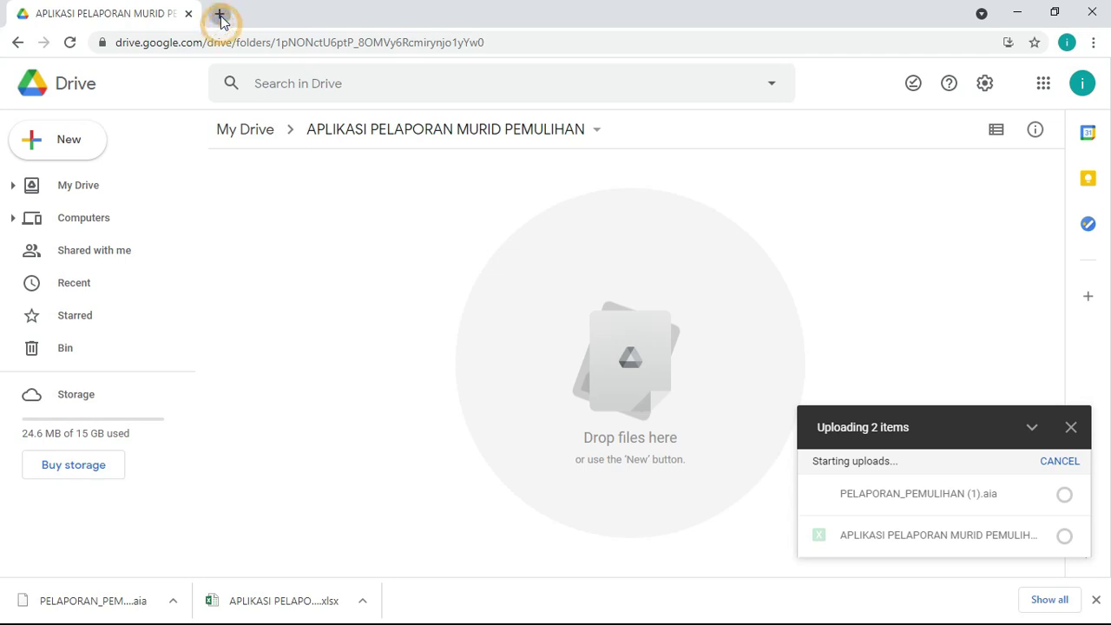
# Step: Search for 'mit app inventor 2' after confirming both Drive uploads finished
pyautogui.write('MIT APP')
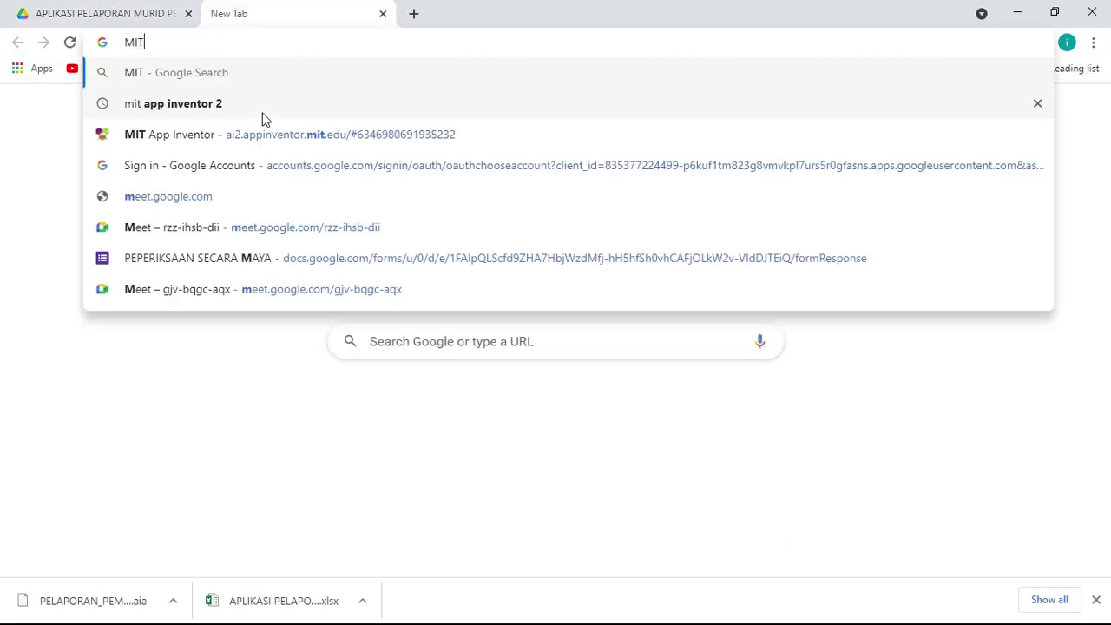
pyautogui.click(216, 105)
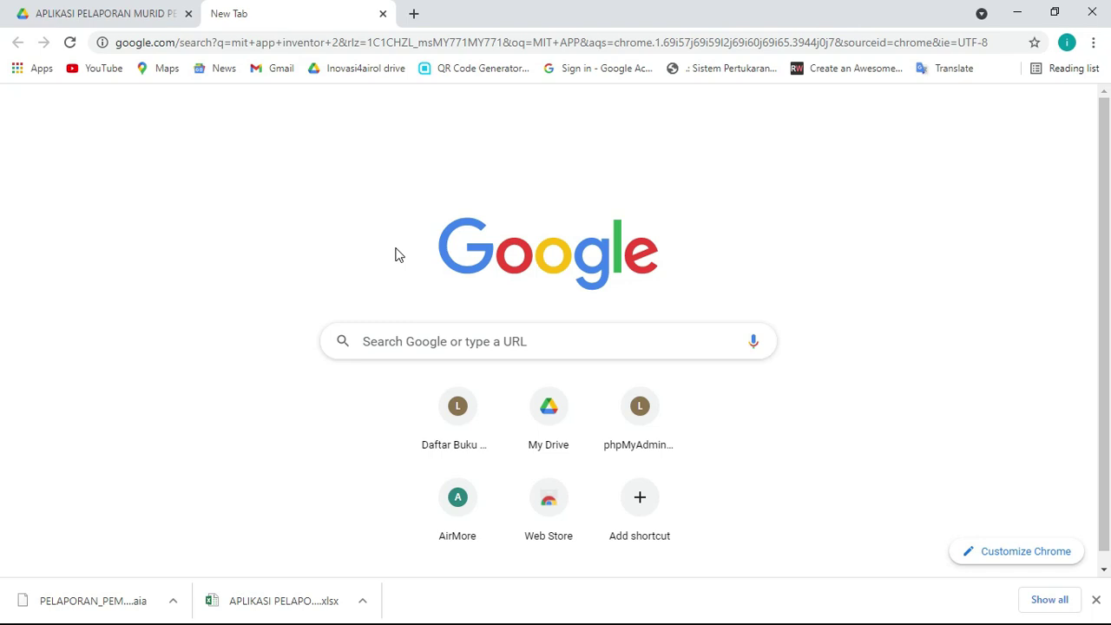
pyautogui.click(126, 17)
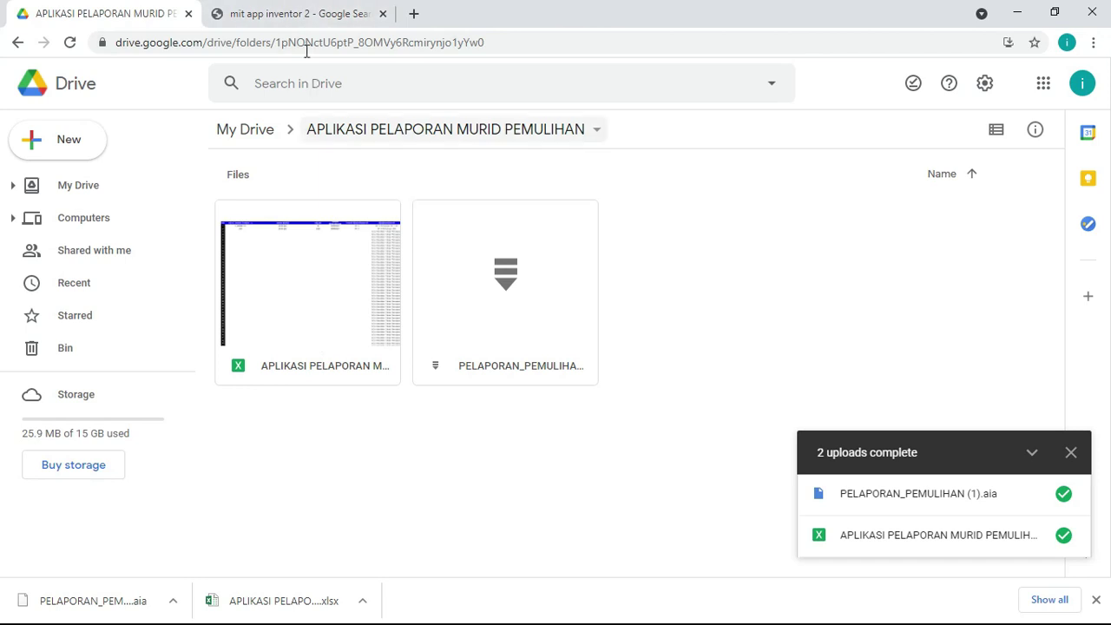
pyautogui.click(301, 24)
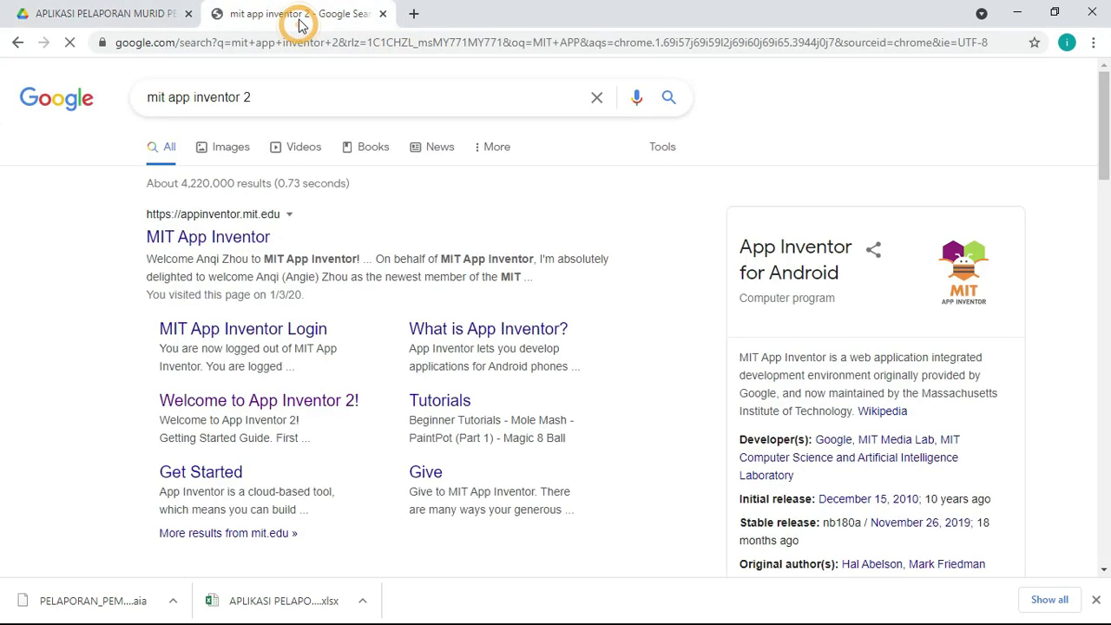
# Step: Open the Welcome to App Inventor 2 page and launch the App Inventor builder in a new tab
pyautogui.click(261, 408)
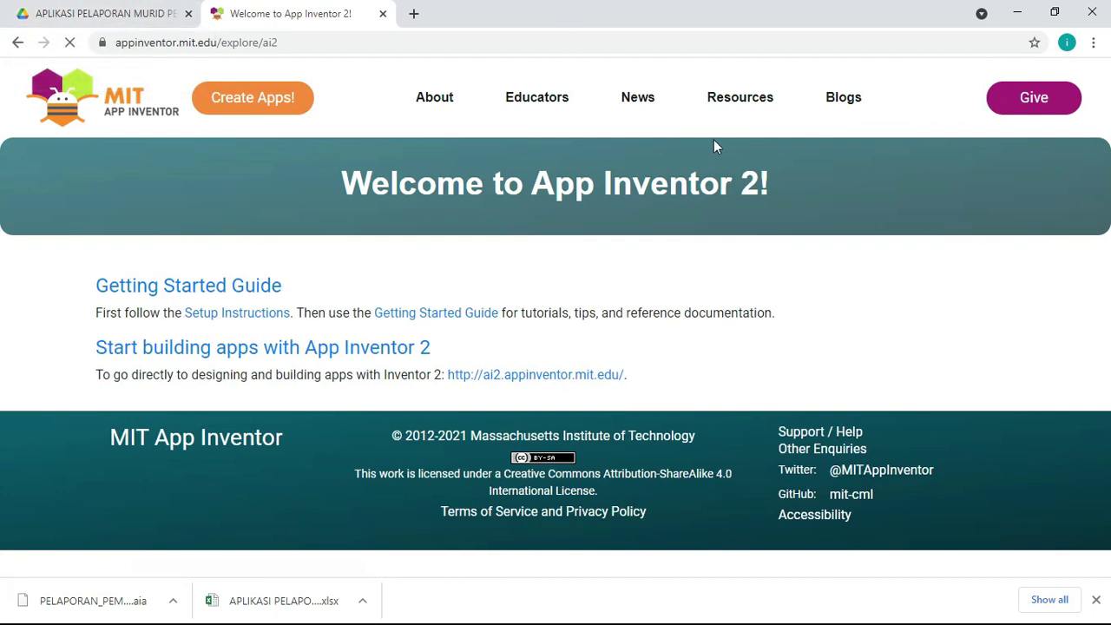
pyautogui.click(1067, 42)
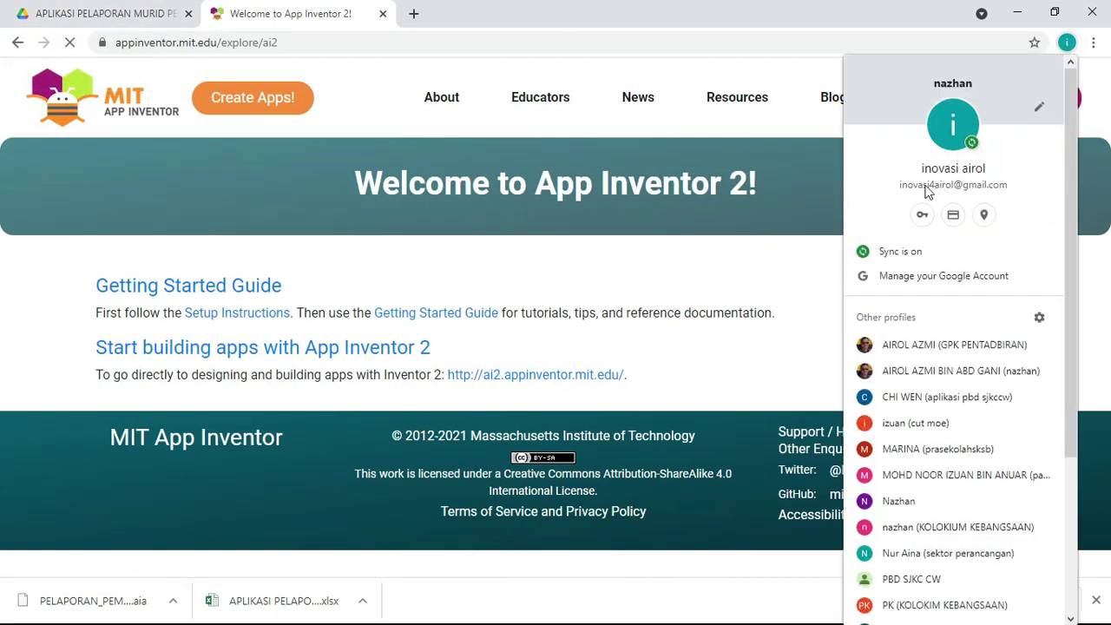
pyautogui.click(599, 259)
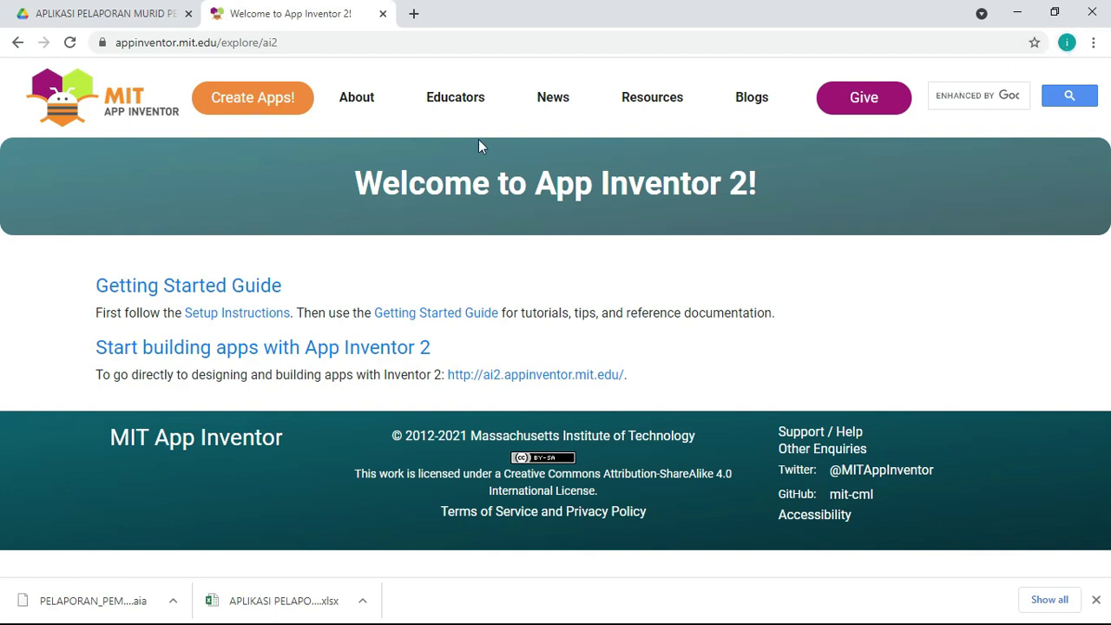
pyautogui.click(242, 107)
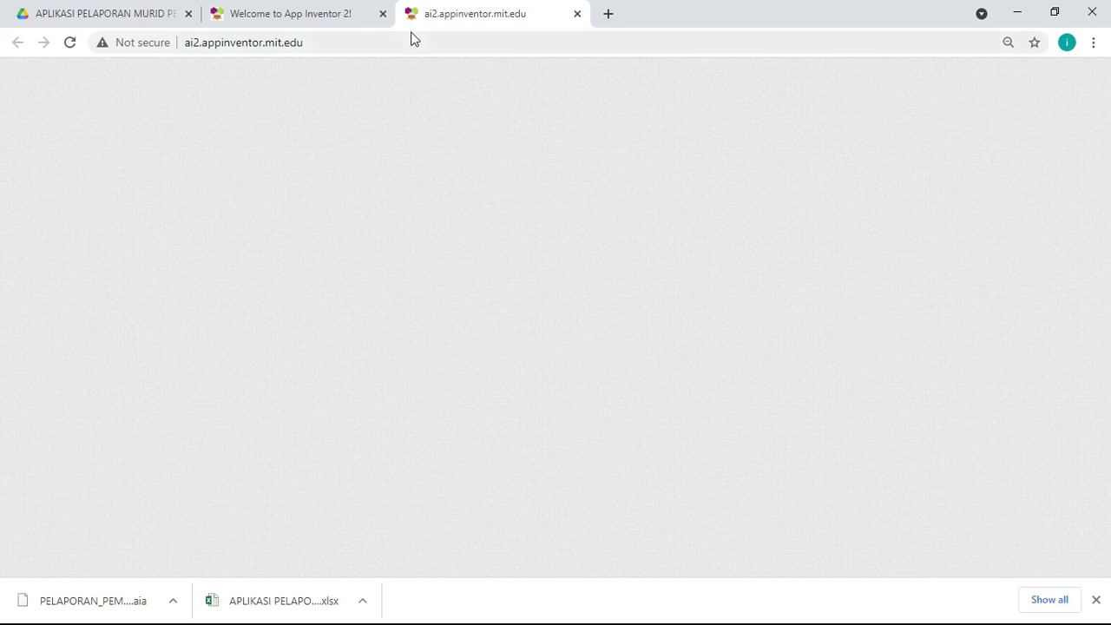
pyautogui.press('F5')
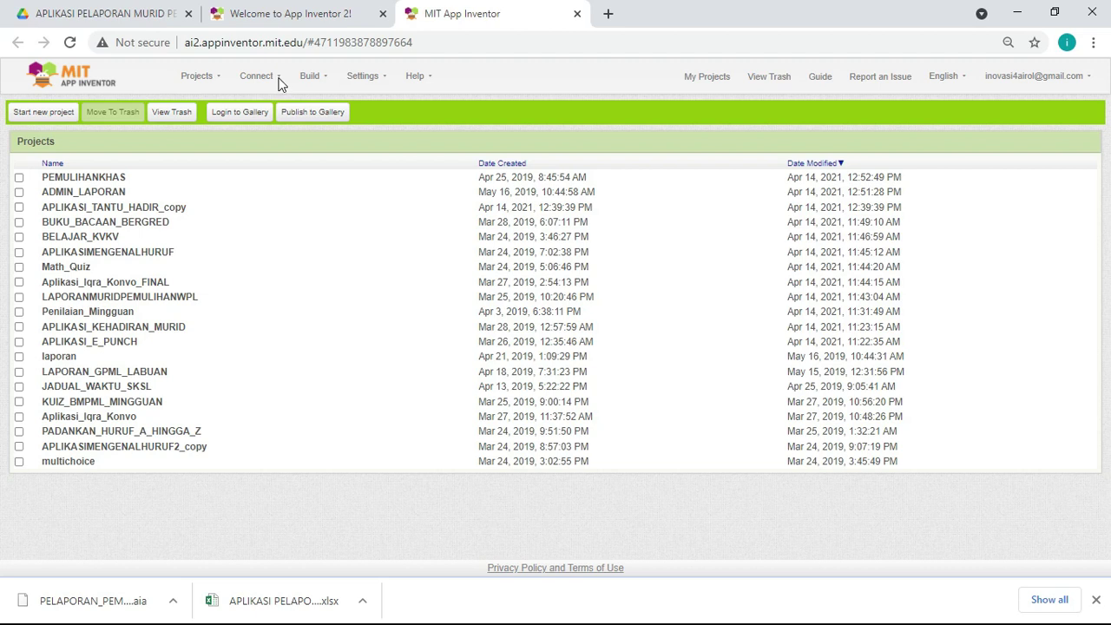
# Step: Let the App Inventor project list load past the unresponsive-page prompt and open the Projects menu
pyautogui.click(216, 80)
pyautogui.click(619, 219)
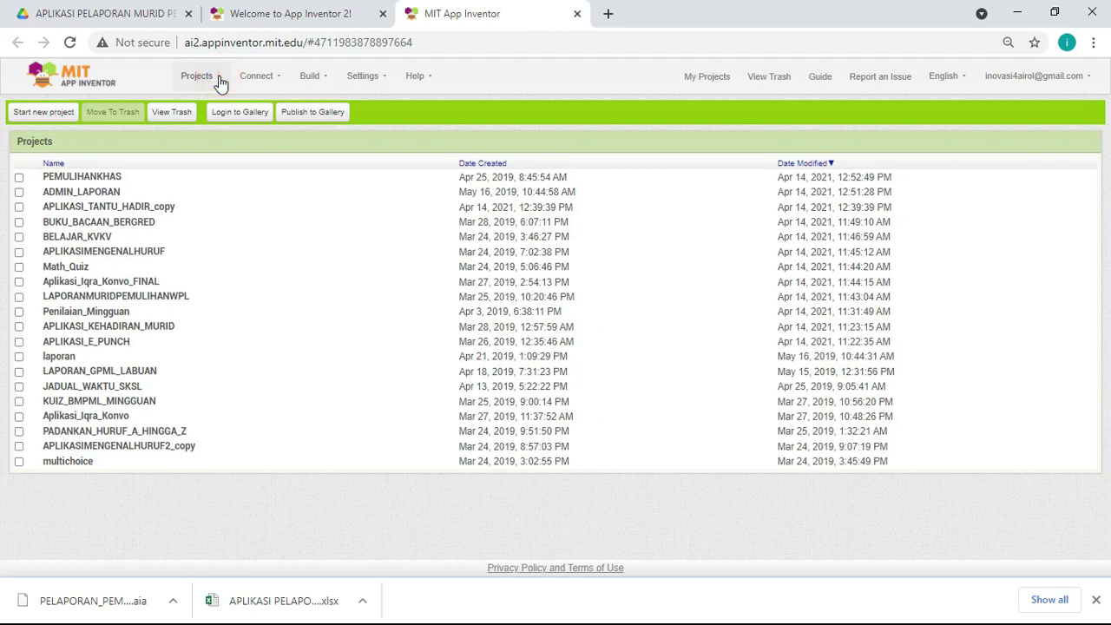
pyautogui.click(220, 79)
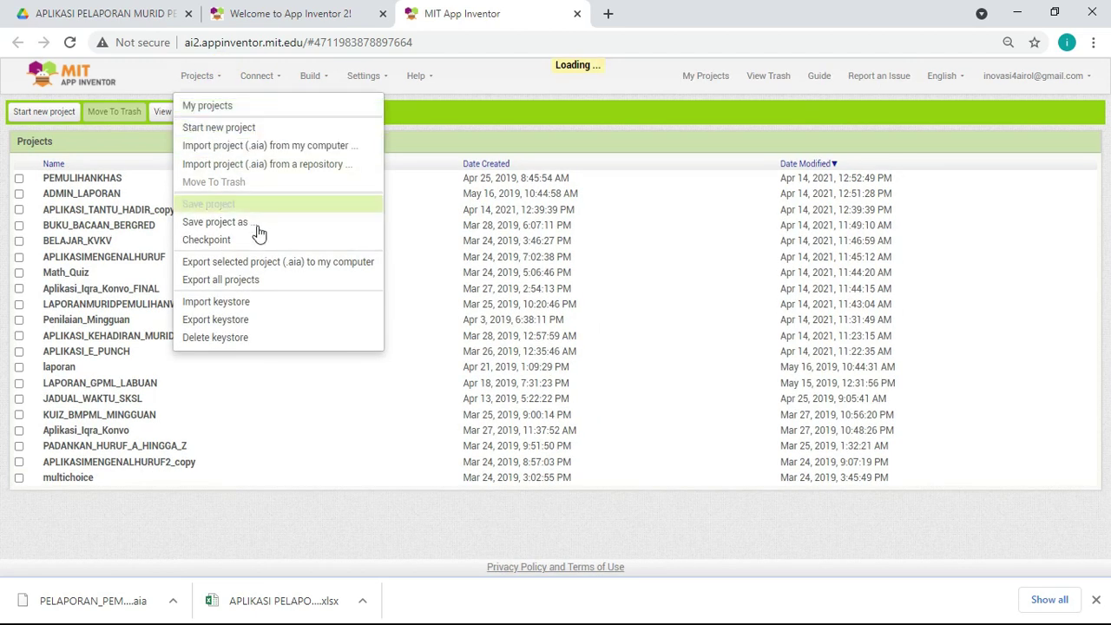
# Step: Try importing PELAPORAN_PEMULIHAN (1).aia from Downloads and dismiss the invalid-name warning
pyautogui.click(262, 147)
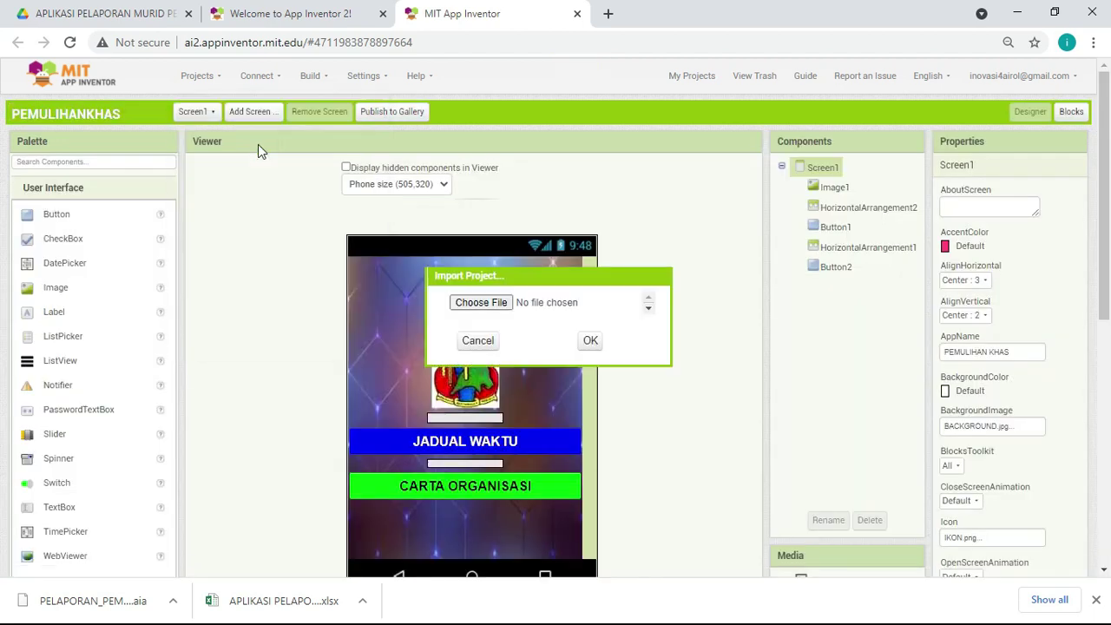
pyautogui.click(501, 303)
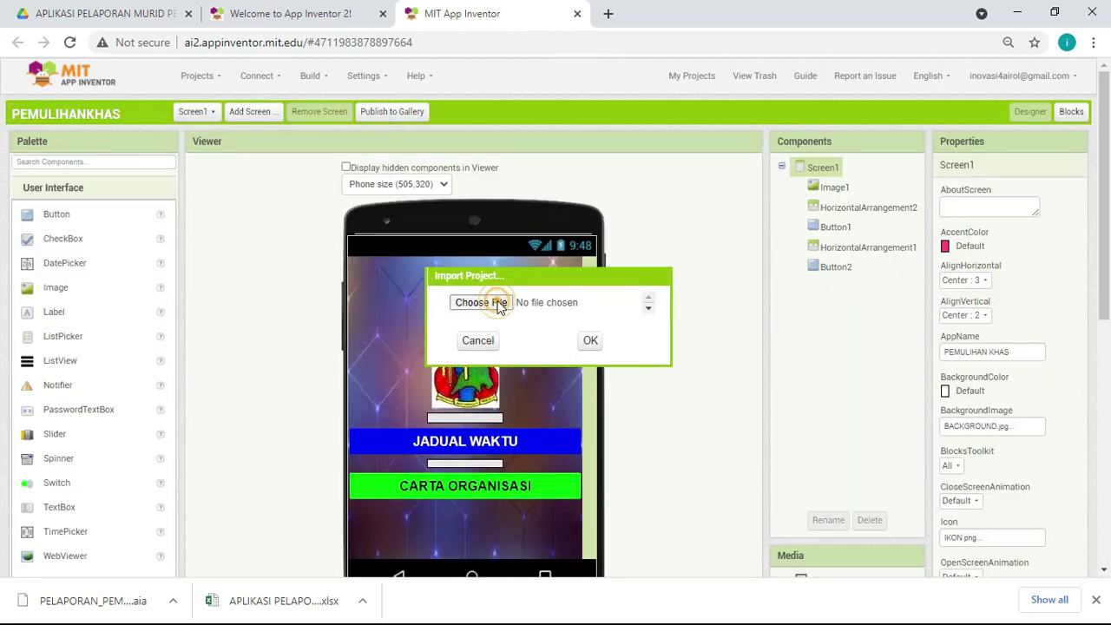
pyautogui.click(500, 304)
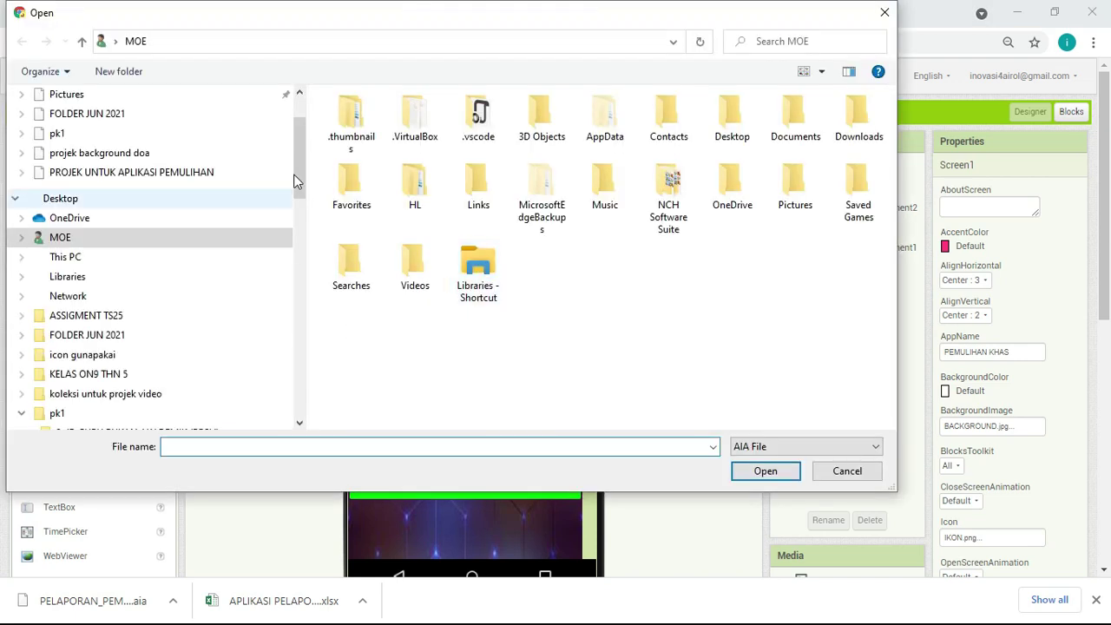
pyautogui.click(295, 178)
pyautogui.moveTo(295, 178); pyautogui.dragTo(299, 109)
pyautogui.click(154, 140)
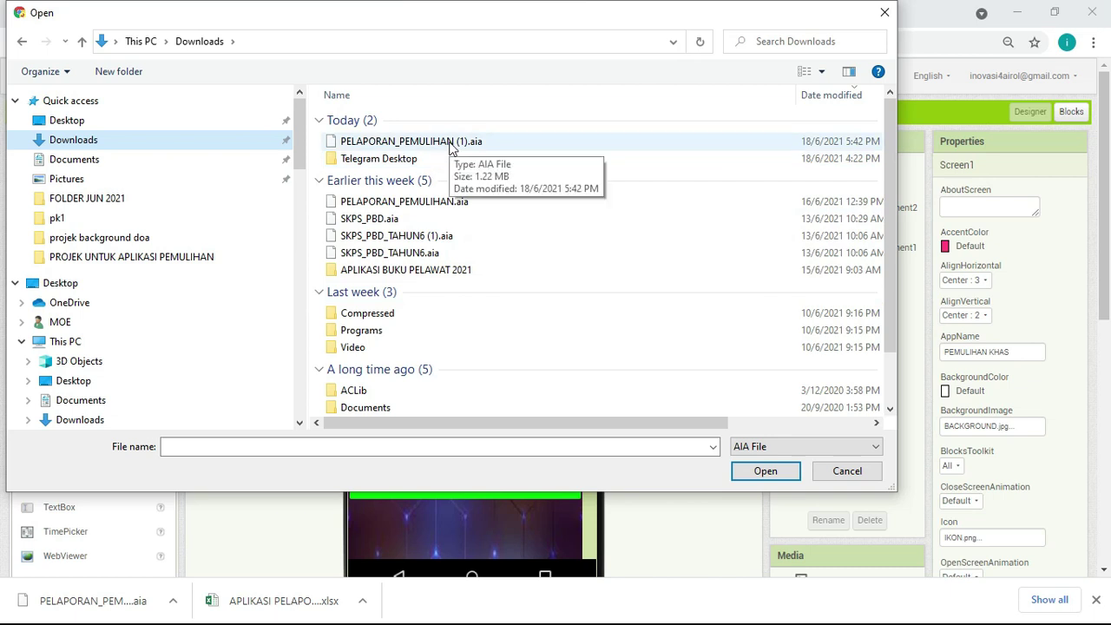
pyautogui.doubleClick(447, 143)
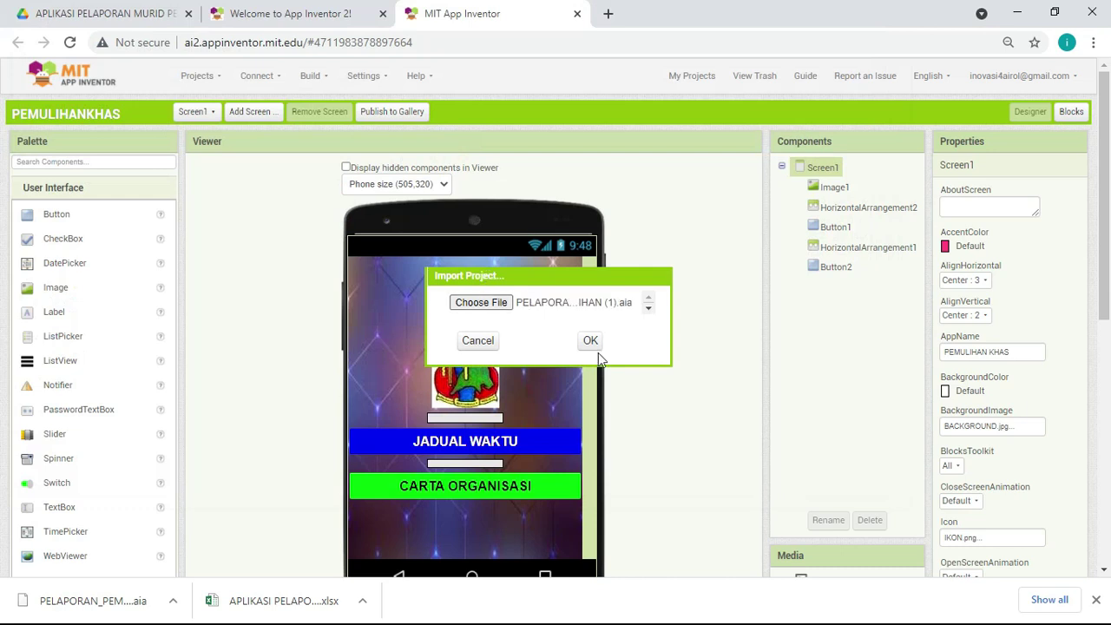
pyautogui.click(597, 343)
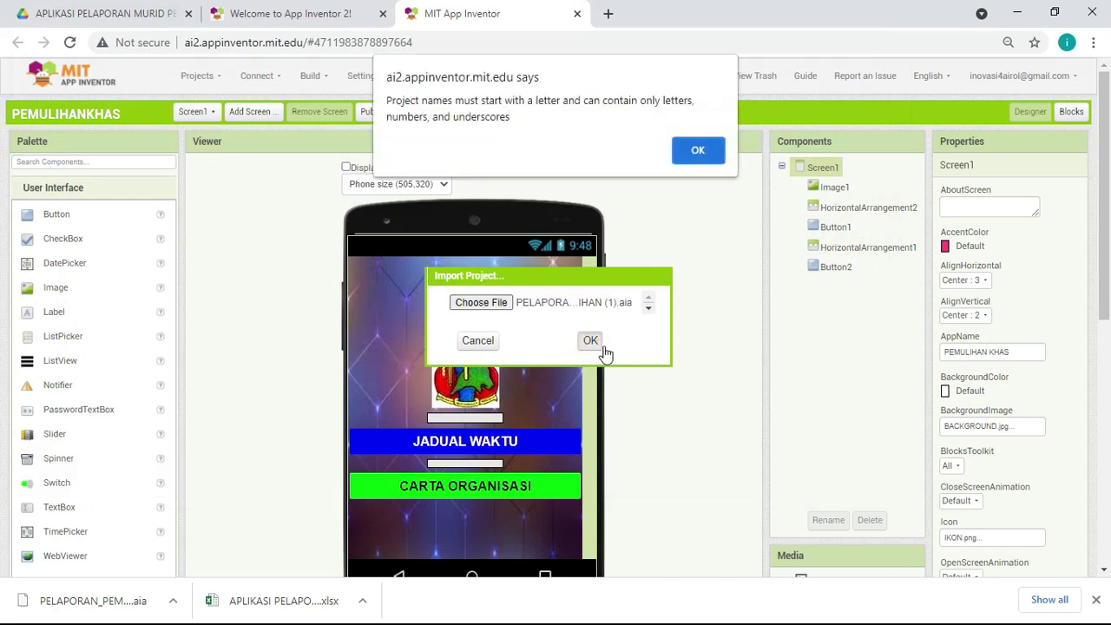
pyautogui.click(694, 151)
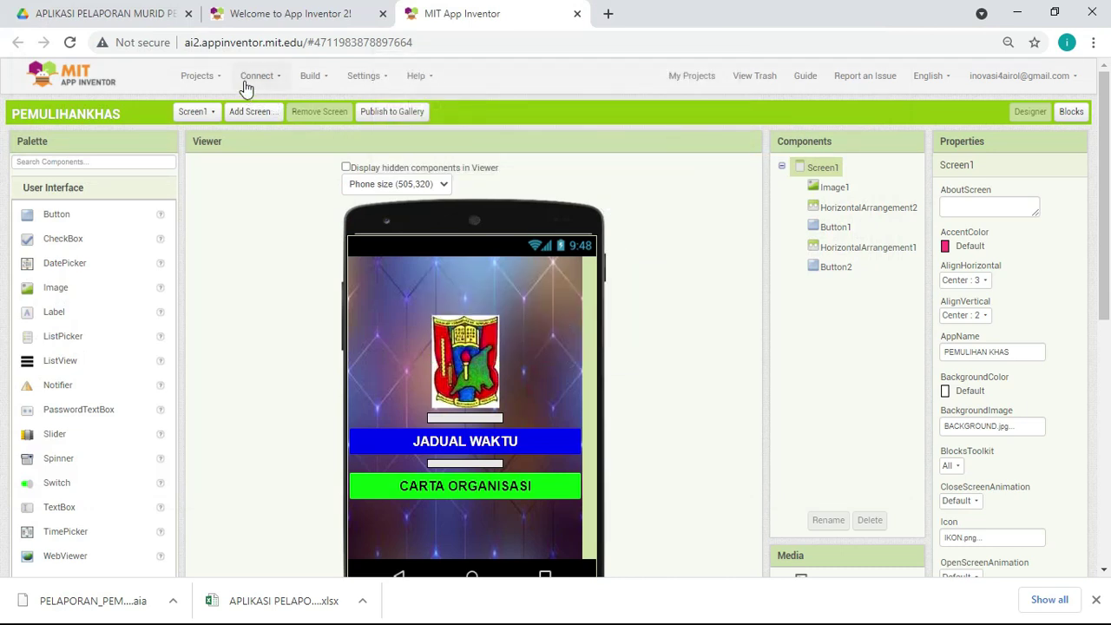
# Step: Close the Projects menu and minimize Chrome to reach the desktop
pyautogui.click(216, 80)
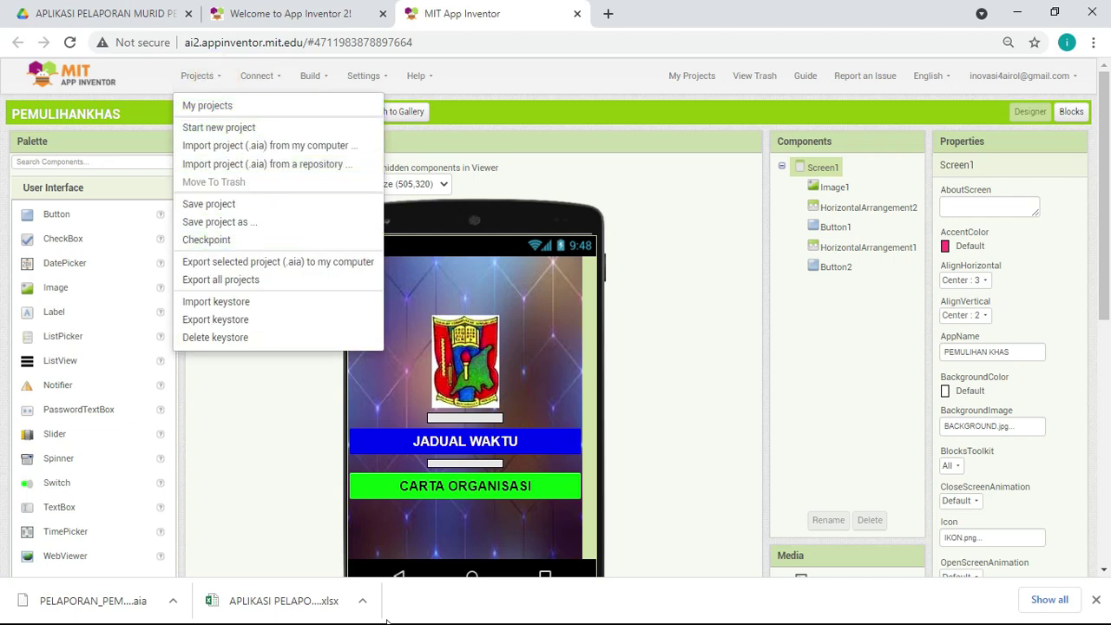
pyautogui.click(292, 453)
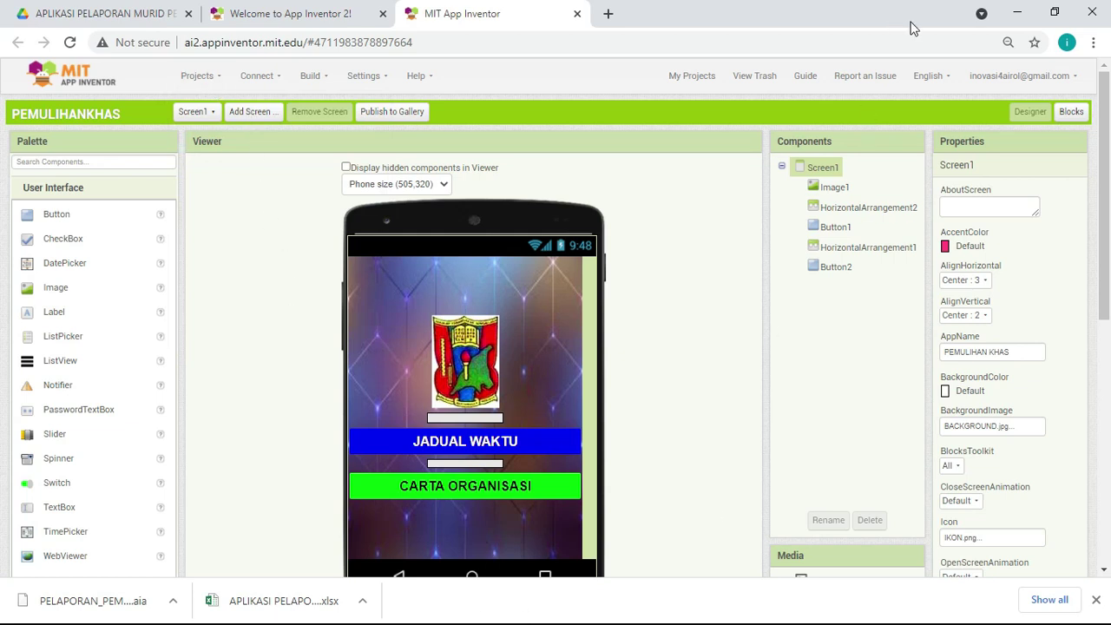
pyautogui.click(1017, 12)
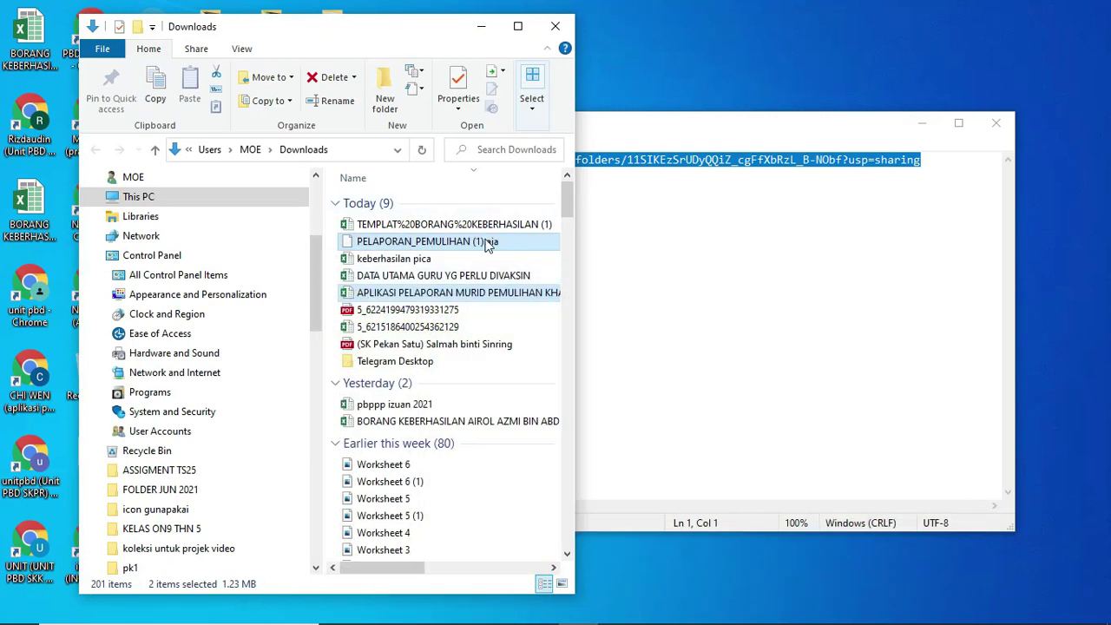
# Step: Rename the downloaded project file to PELAPORAN_PEMULIHAN_NEW.aia and return to App Inventor
pyautogui.doubleClick(488, 246)
pyautogui.rightClick(477, 246)
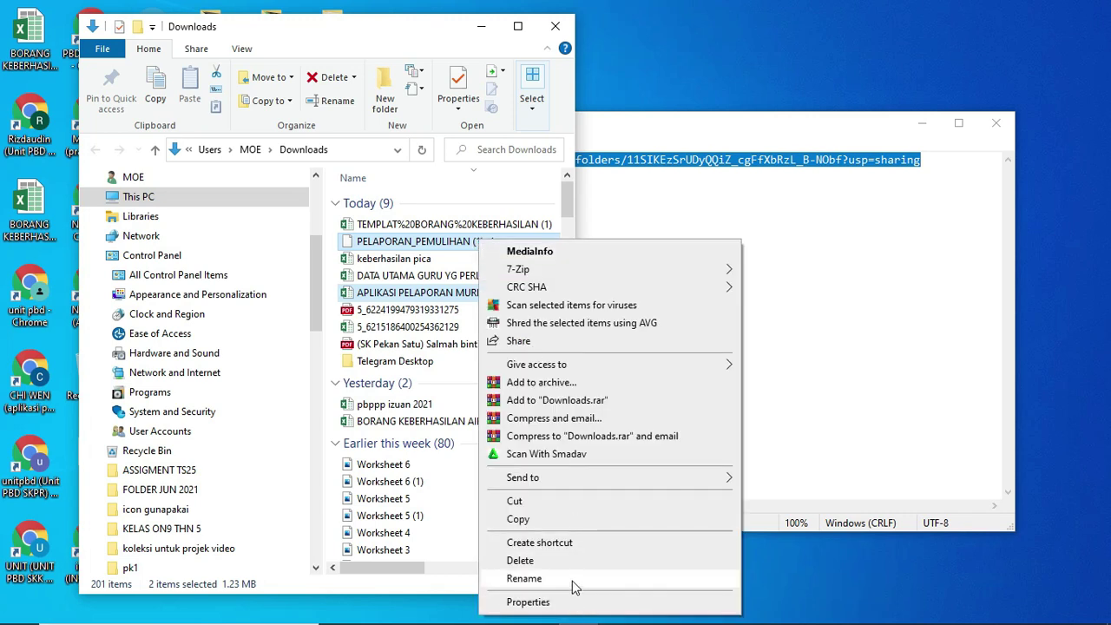
pyautogui.click(555, 579)
pyautogui.click(472, 247)
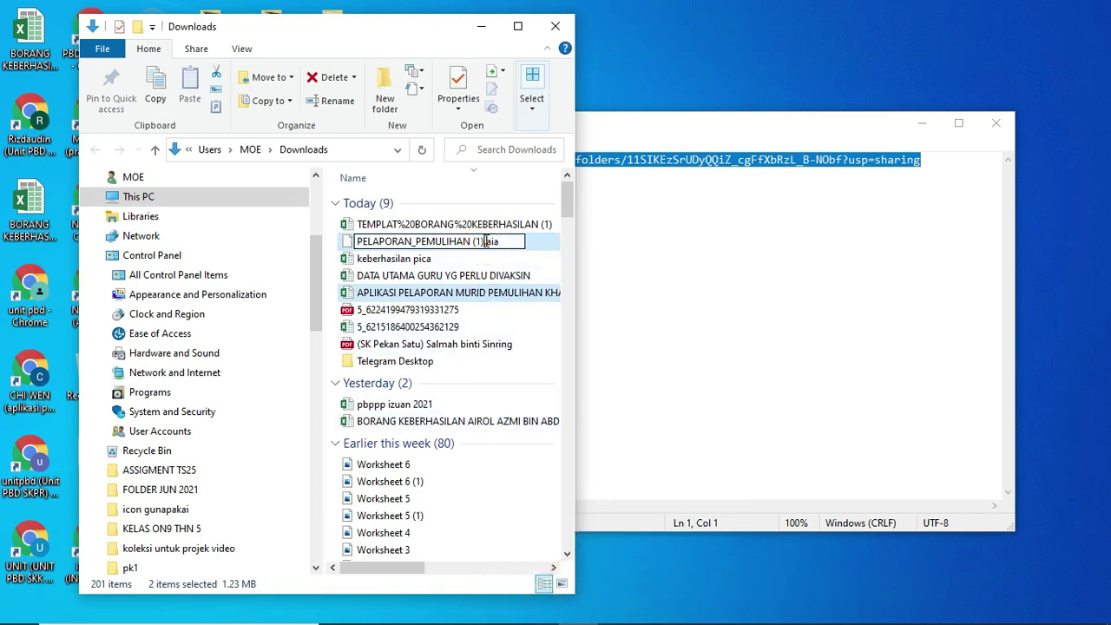
pyautogui.doubleClick(477, 242)
pyautogui.press('BackSpace')
pyautogui.write('NEW')
pyautogui.click(473, 242)
pyautogui.press('BackSpace')
pyautogui.write('_')
pyautogui.click(663, 243)
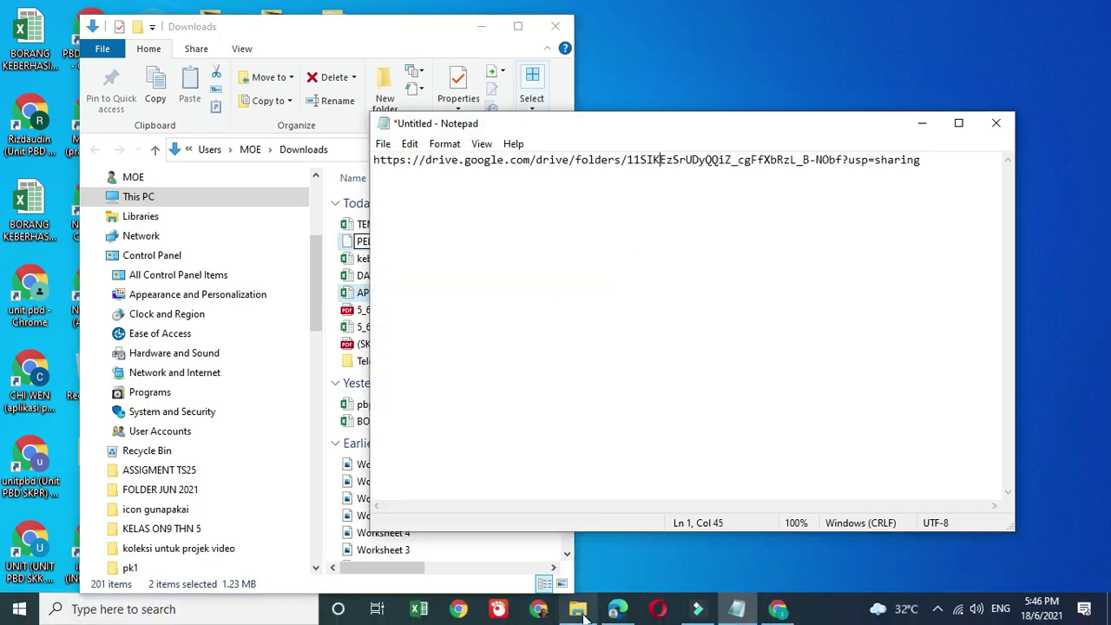
pyautogui.click(778, 608)
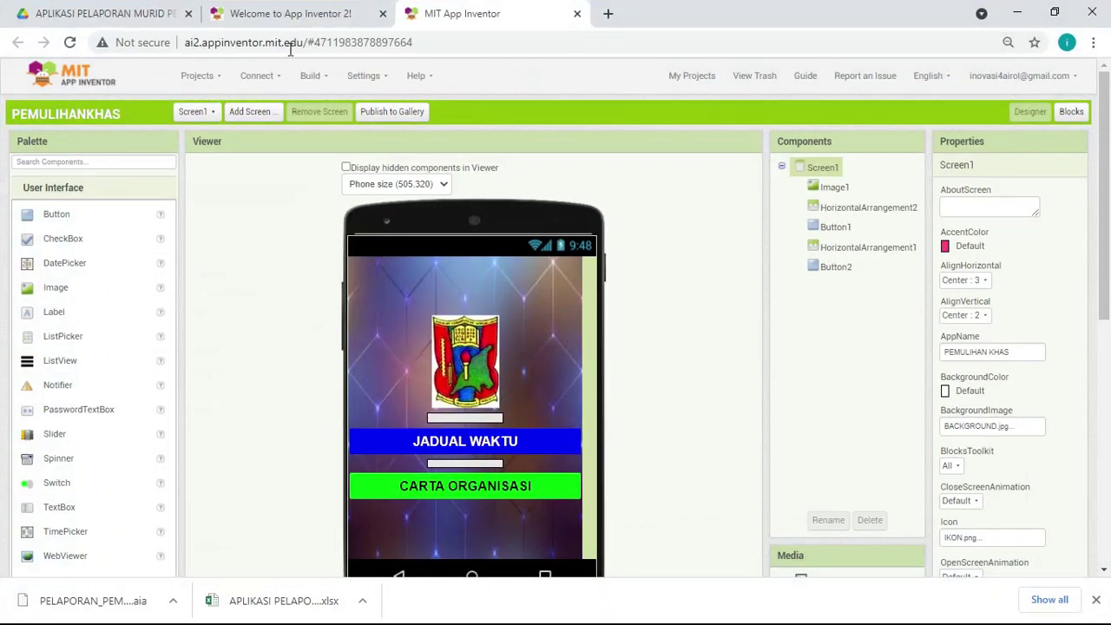
# Step: Import PELAPORAN_PEMULIHAN_NEW.aia from the computer into App Inventor
pyautogui.click(194, 75)
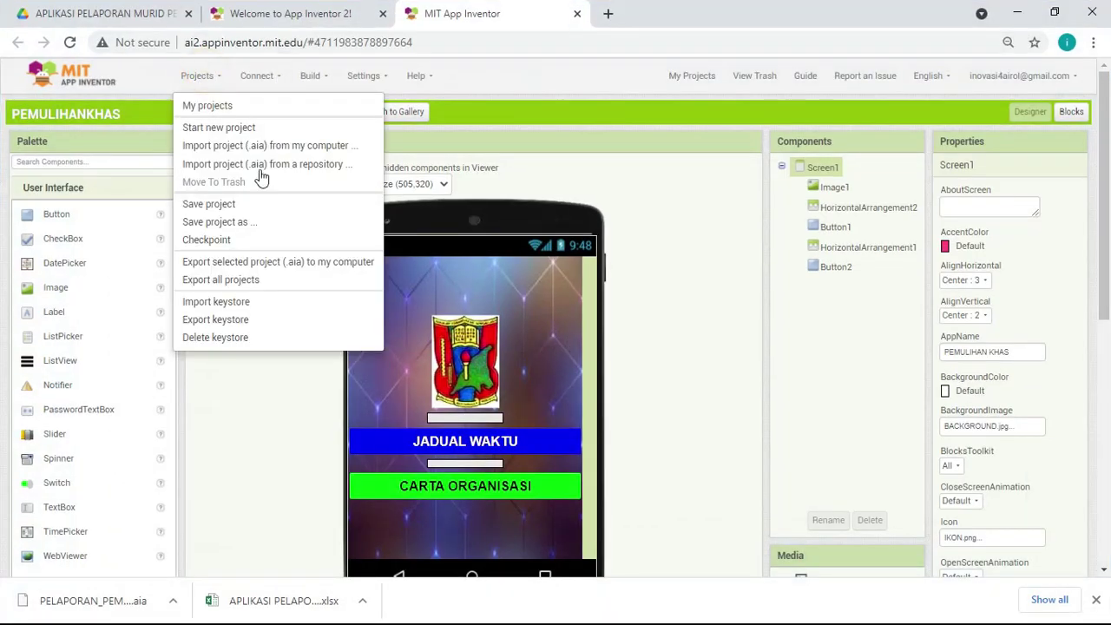
pyautogui.click(233, 152)
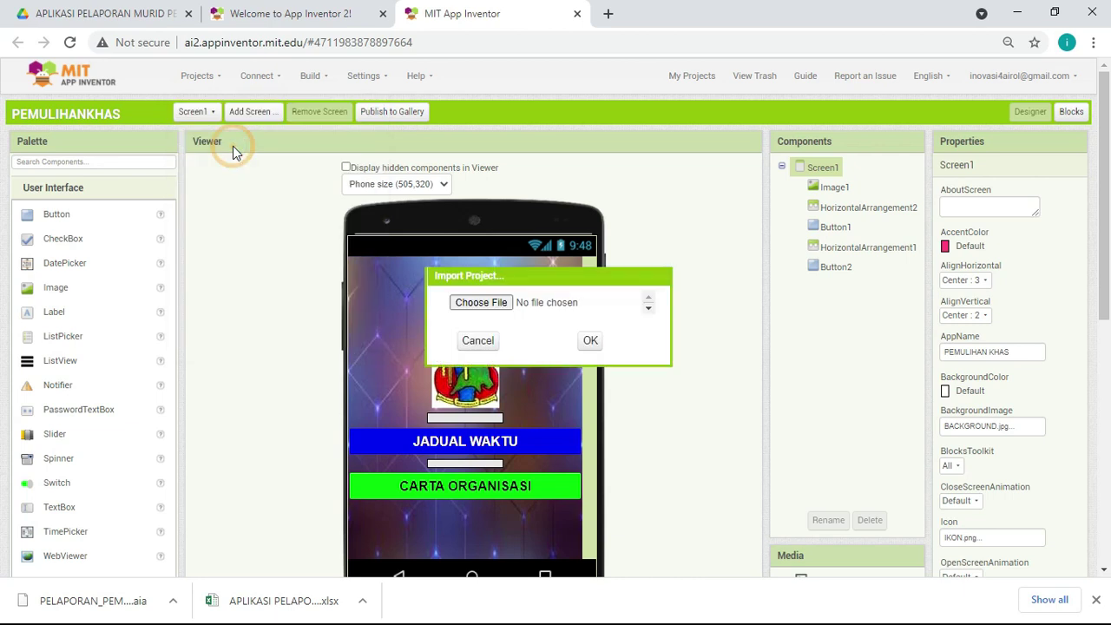
pyautogui.click(483, 309)
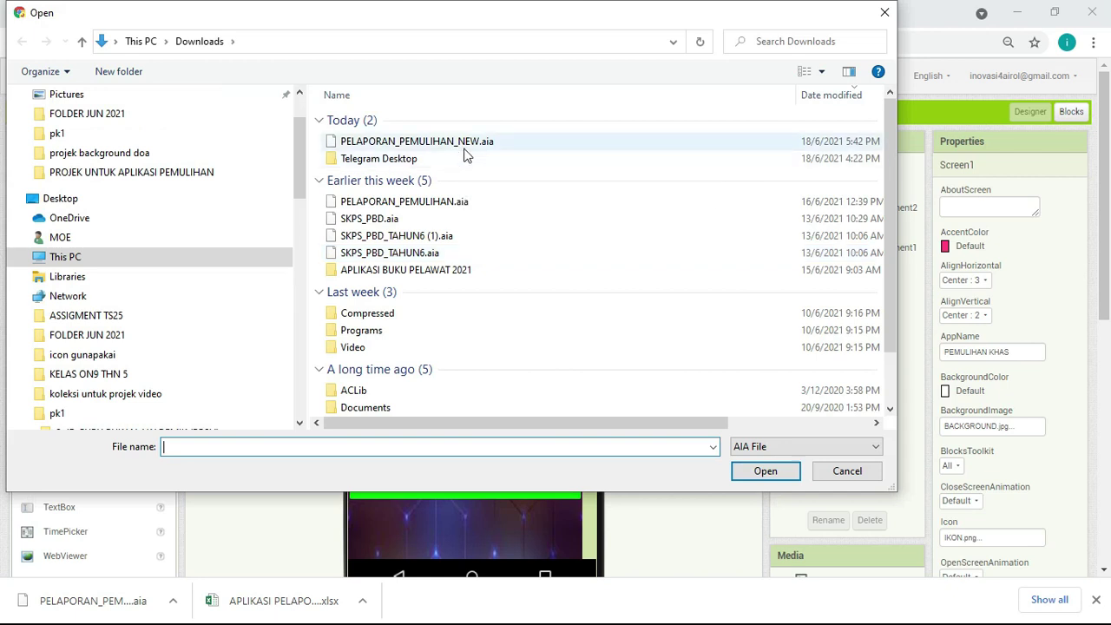
pyautogui.doubleClick(464, 149)
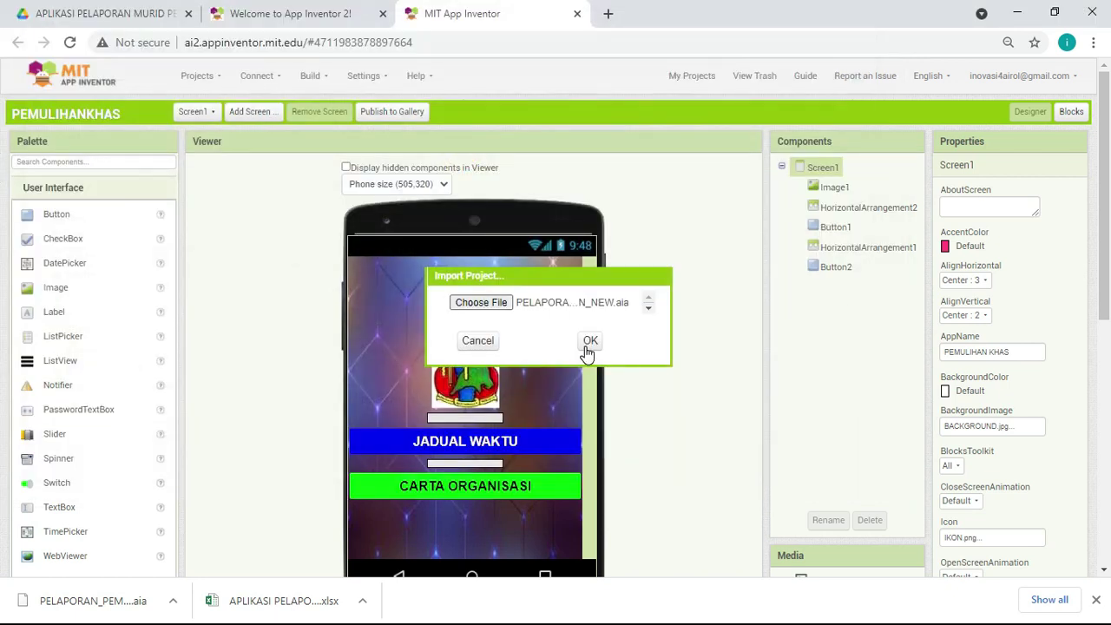
pyautogui.click(589, 344)
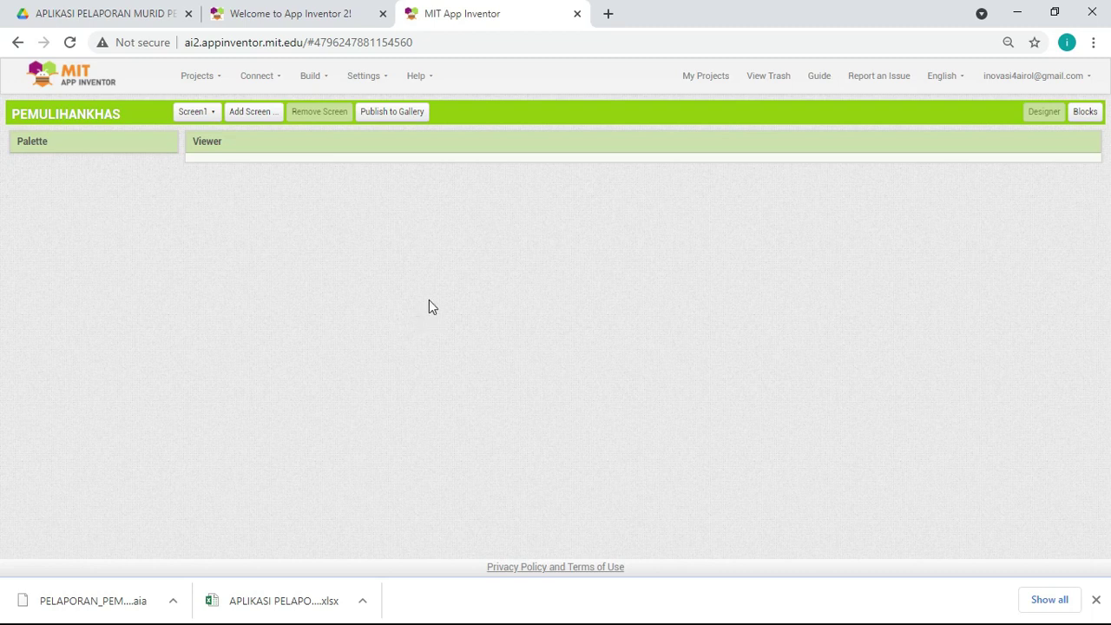
# Step: Open the uploaded .xlsx spreadsheet from the Drive folder in Sheets, then return to App Inventor
pyautogui.click(104, 14)
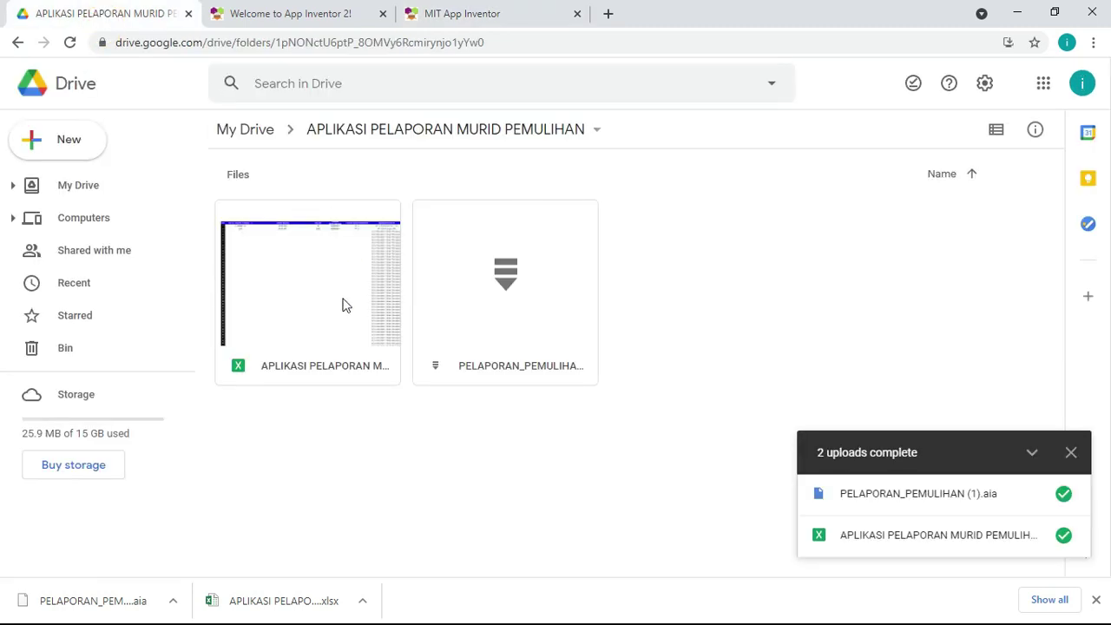
pyautogui.doubleClick(322, 348)
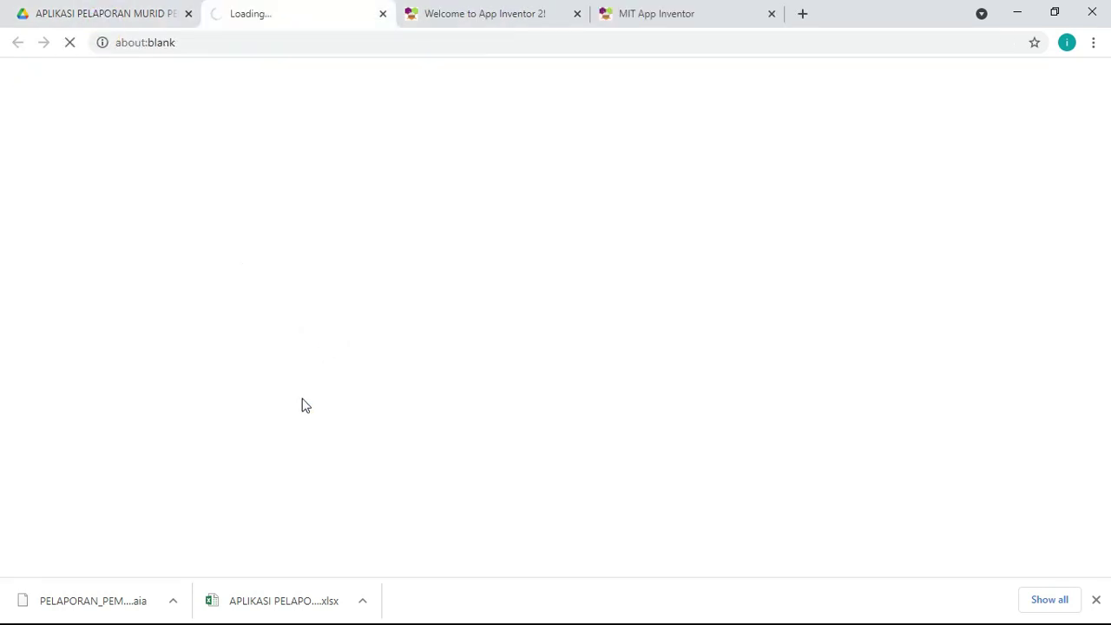
pyautogui.click(120, 16)
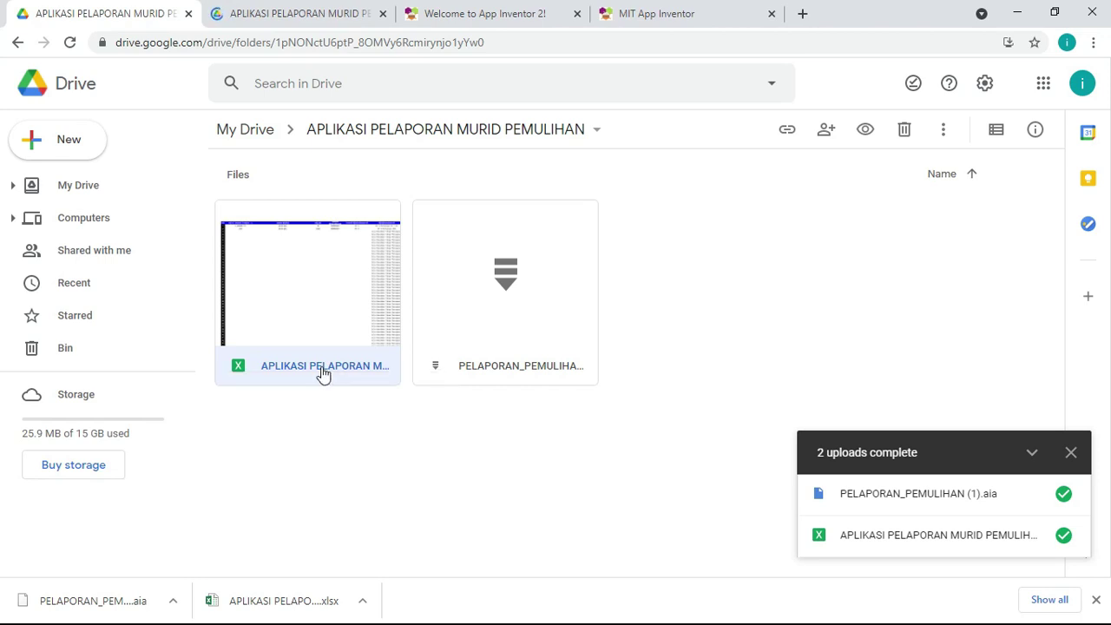
pyautogui.rightClick(322, 371)
pyautogui.click(718, 235)
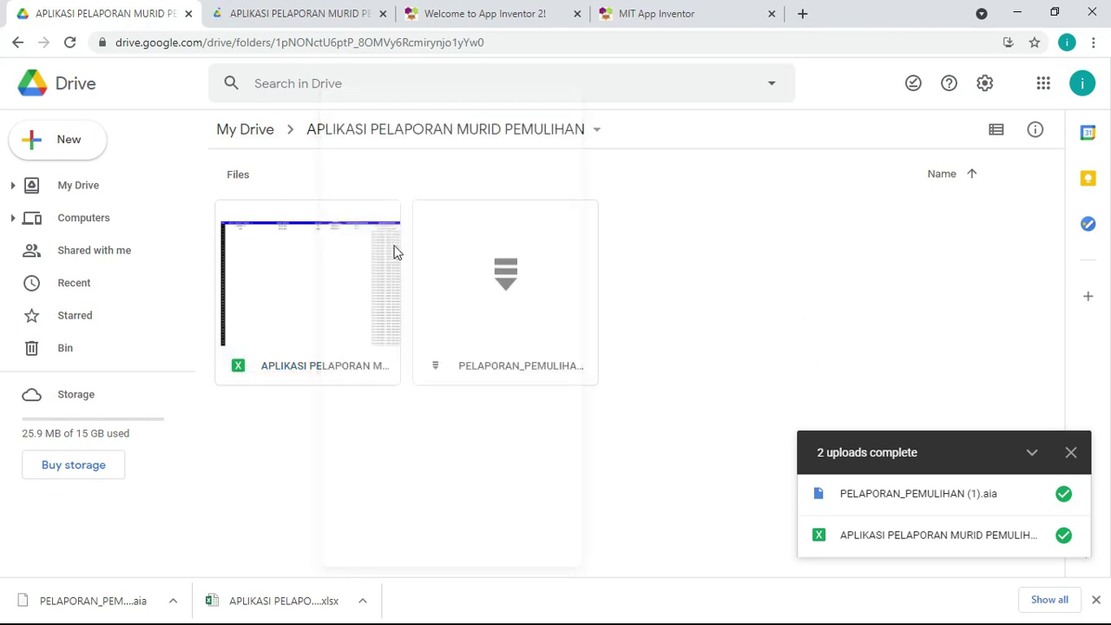
pyautogui.click(324, 246)
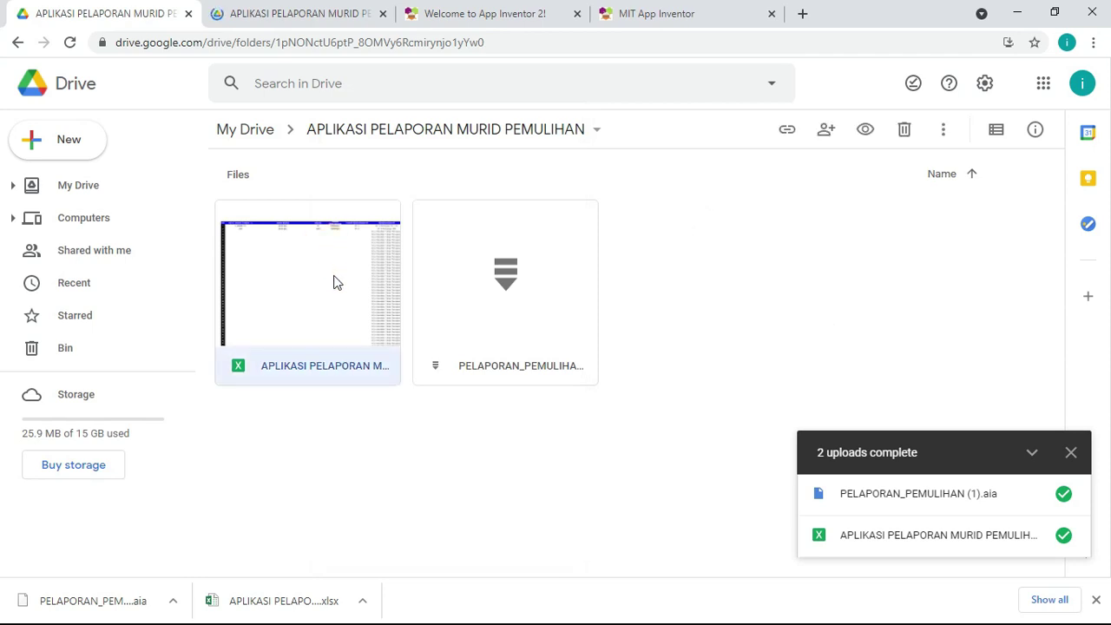
pyautogui.click(293, 17)
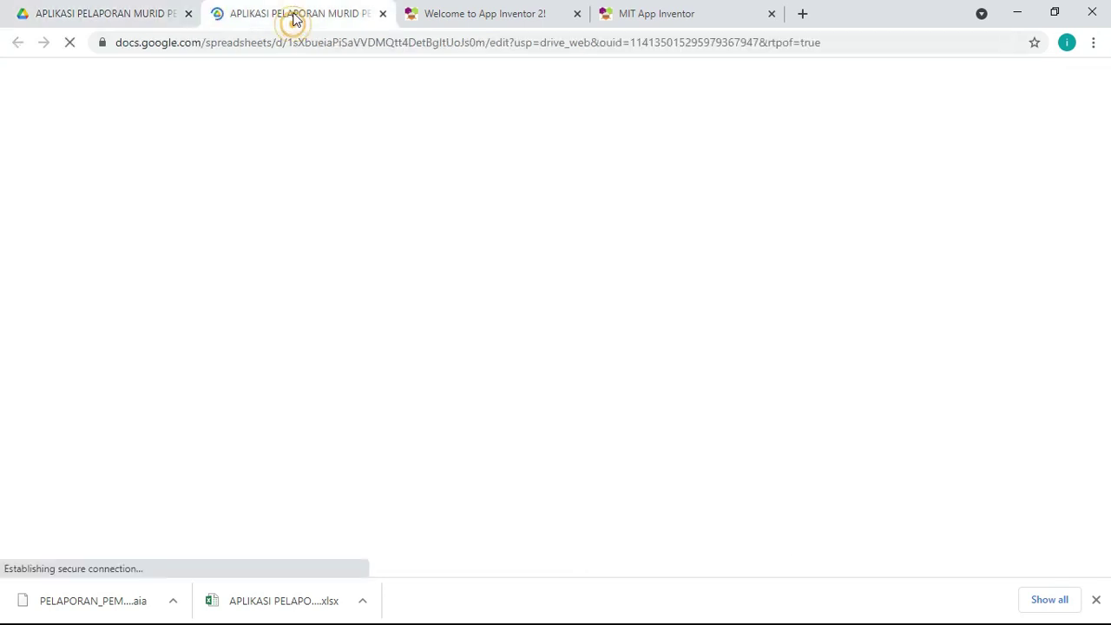
pyautogui.click(688, 16)
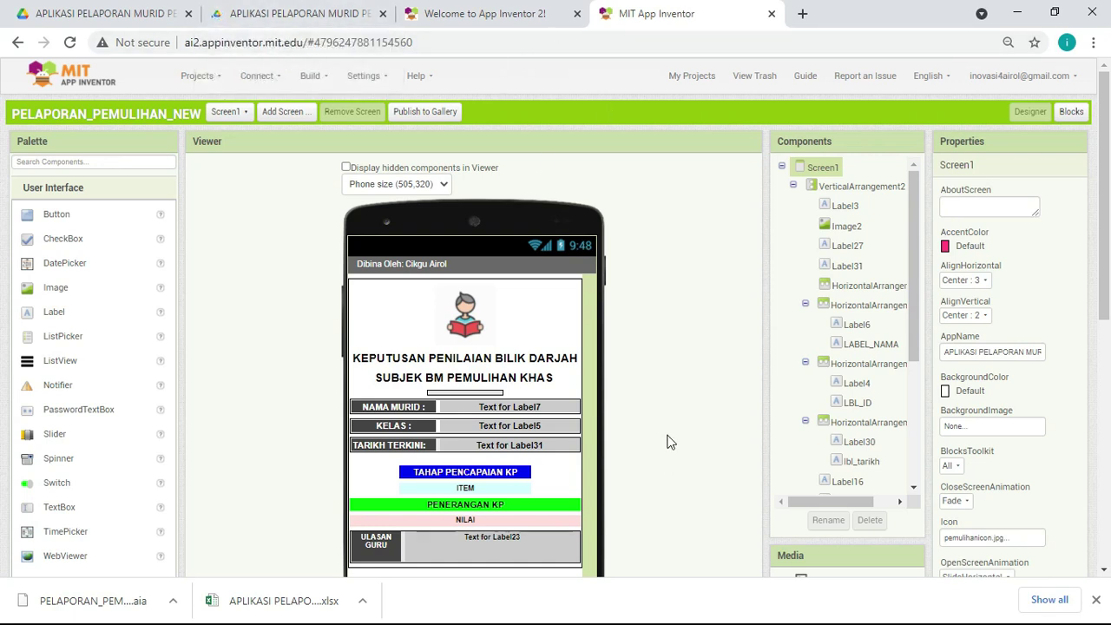
# Step: Open the Blocks editor for PELAPORAN_PEMULIHAN_NEW's Screen1, showing 2 warnings and 2 errors
pyautogui.scroll(-1, 704, 316)
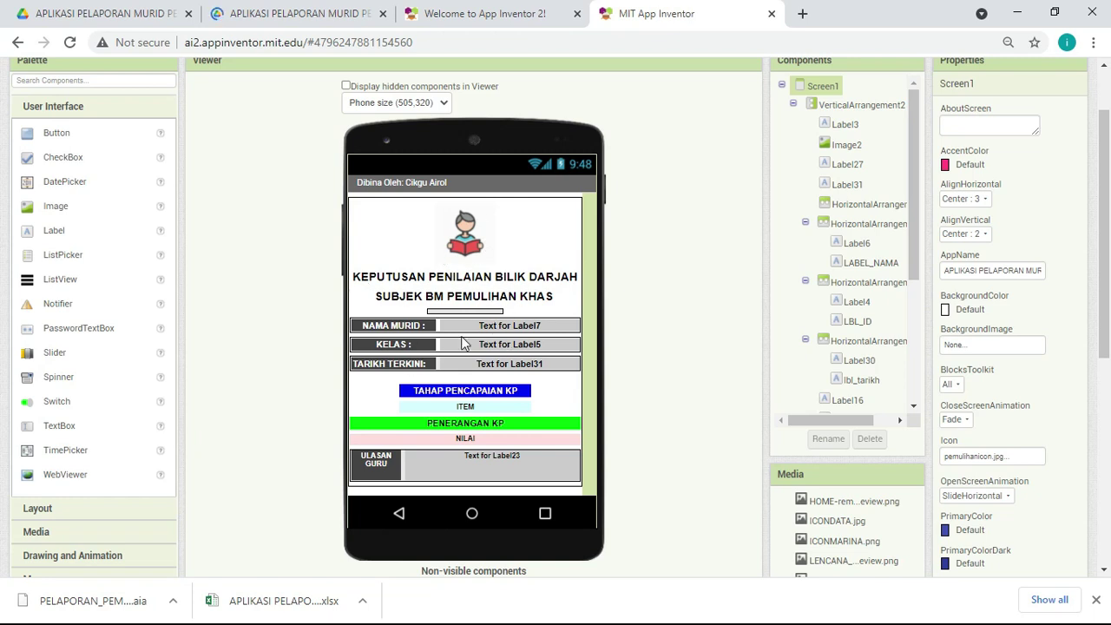
pyautogui.scroll(1, 680, 295)
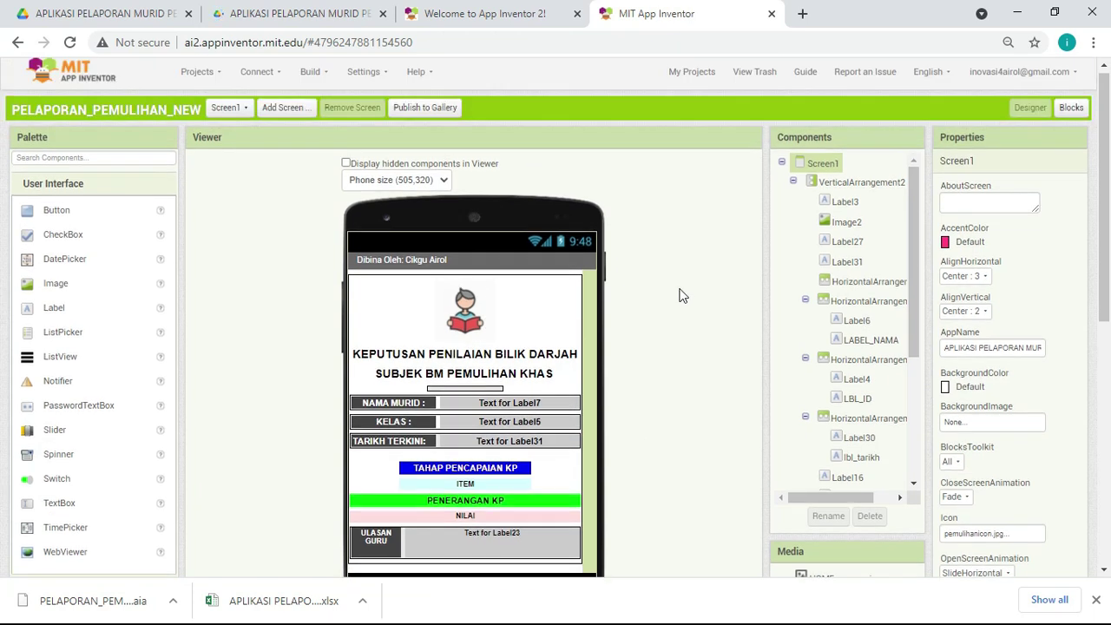
pyautogui.click(1072, 113)
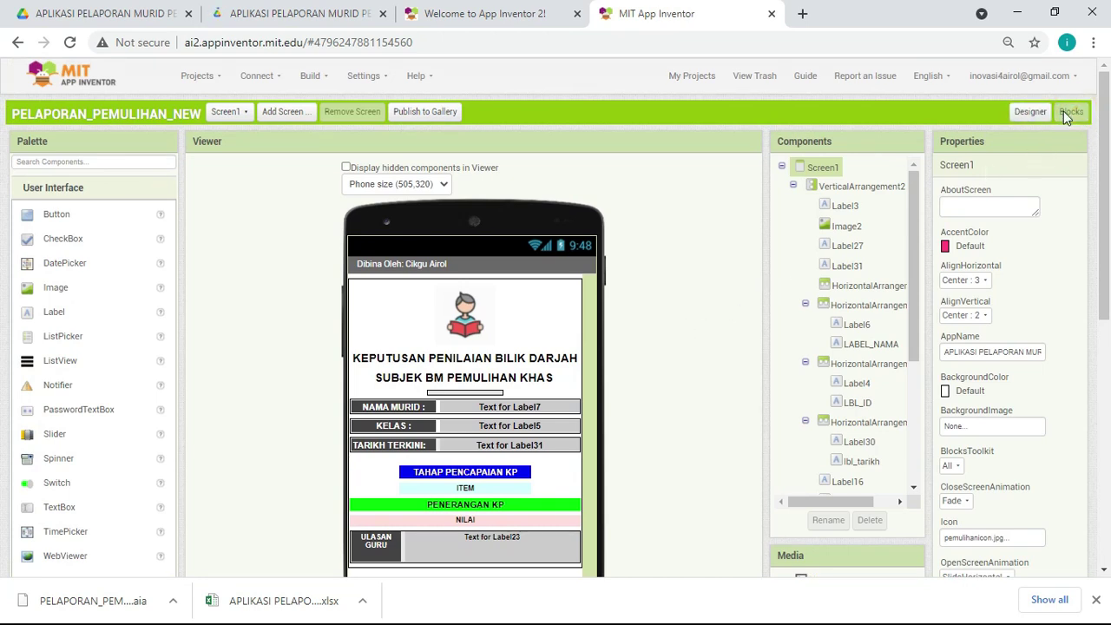
pyautogui.click(1030, 112)
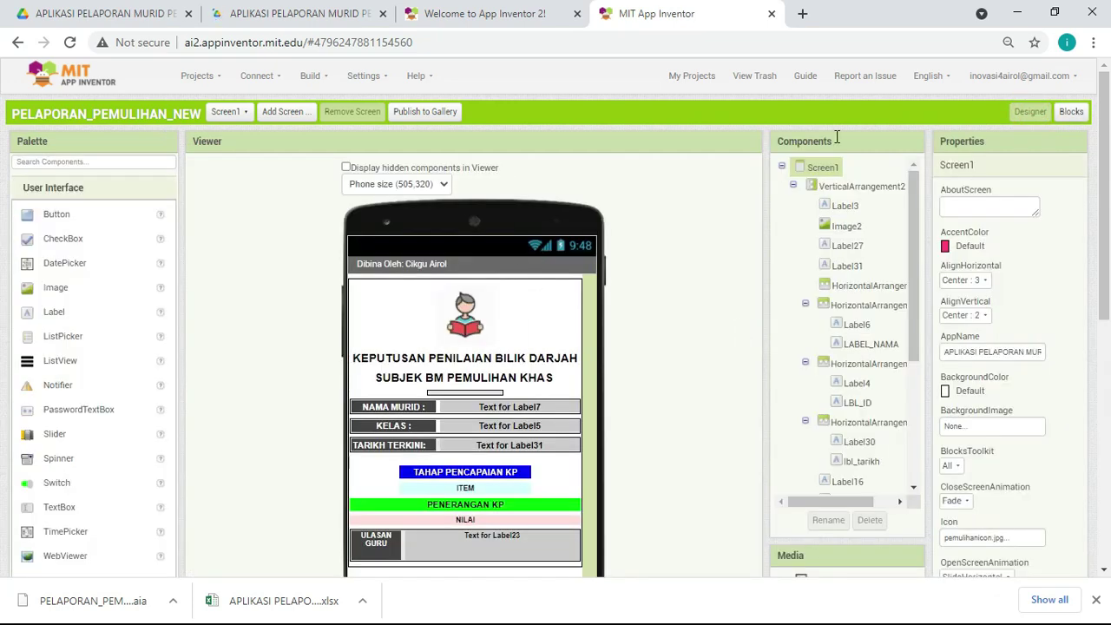
pyautogui.click(1071, 113)
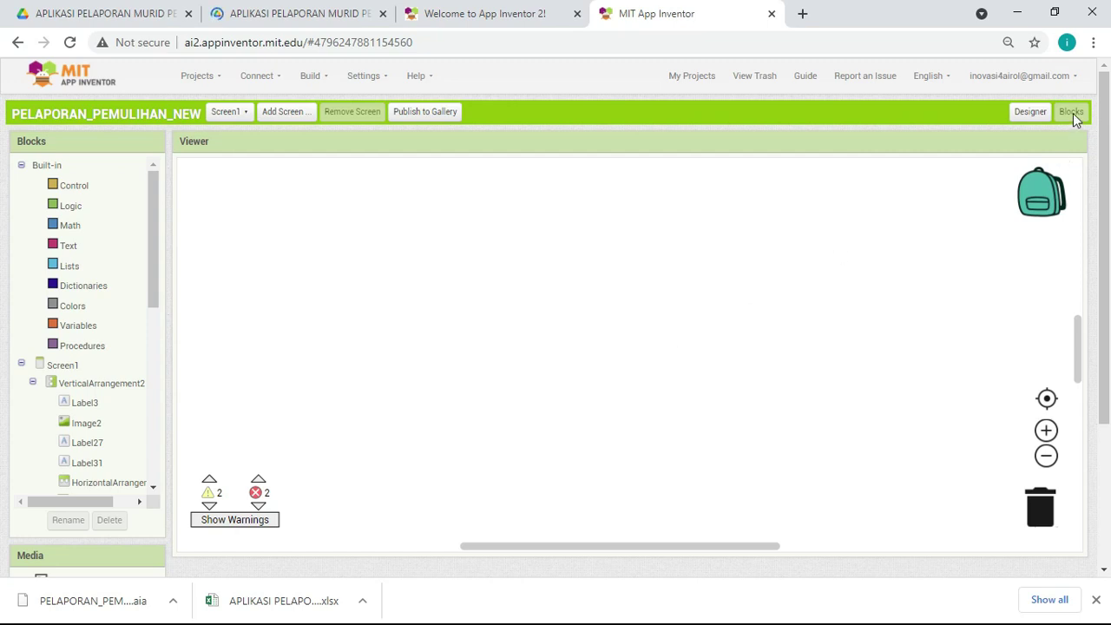
# Step: Switch to the APLIKASI PELAPORAN MURID PEMULIHAN KHAS spreadsheet tab
pyautogui.click(282, 12)
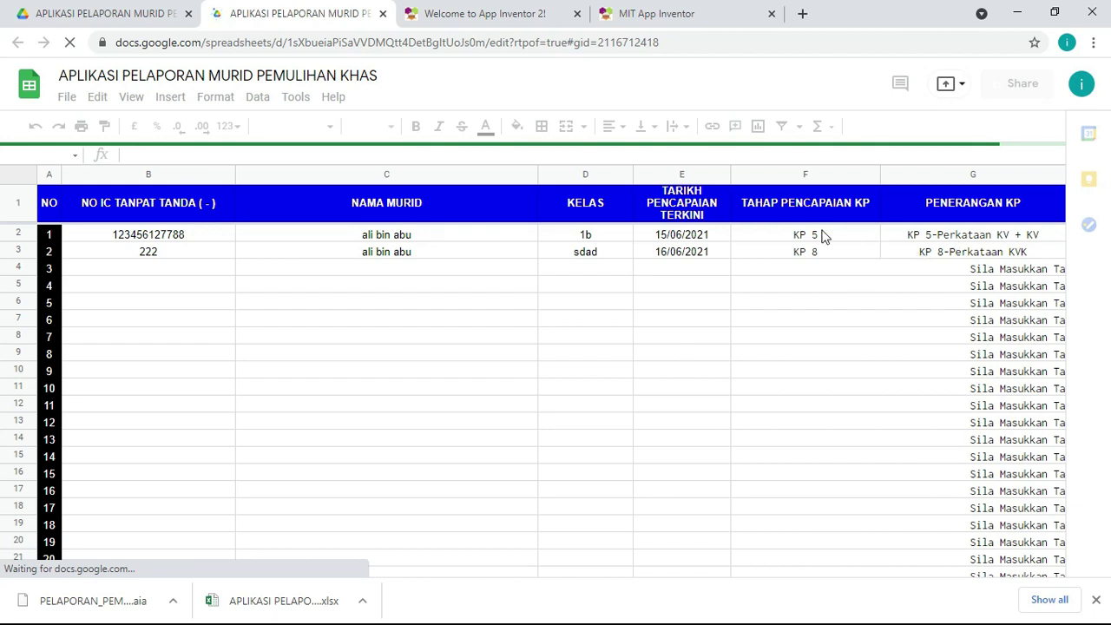
# Step: Enter the third student's IC number in cell B4
pyautogui.click(173, 272)
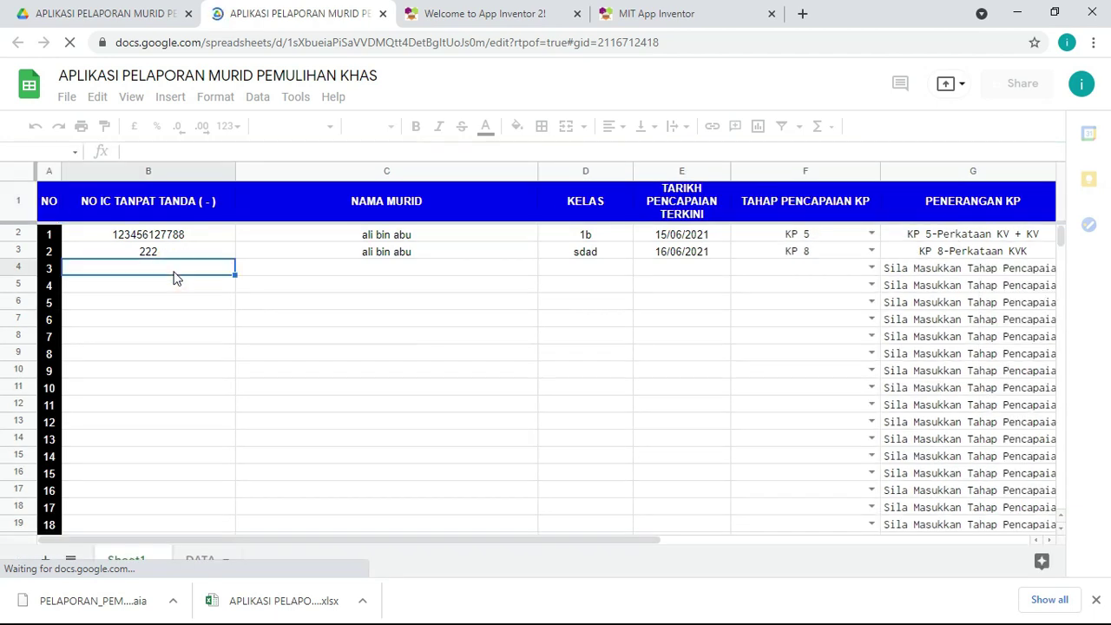
pyautogui.click(167, 236)
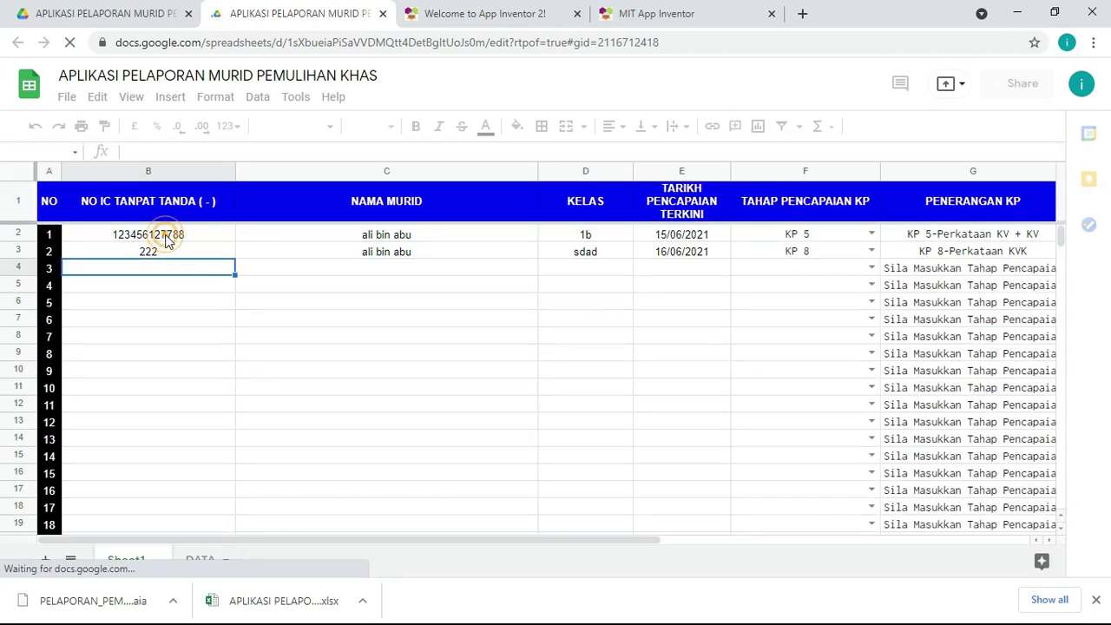
pyautogui.click(179, 284)
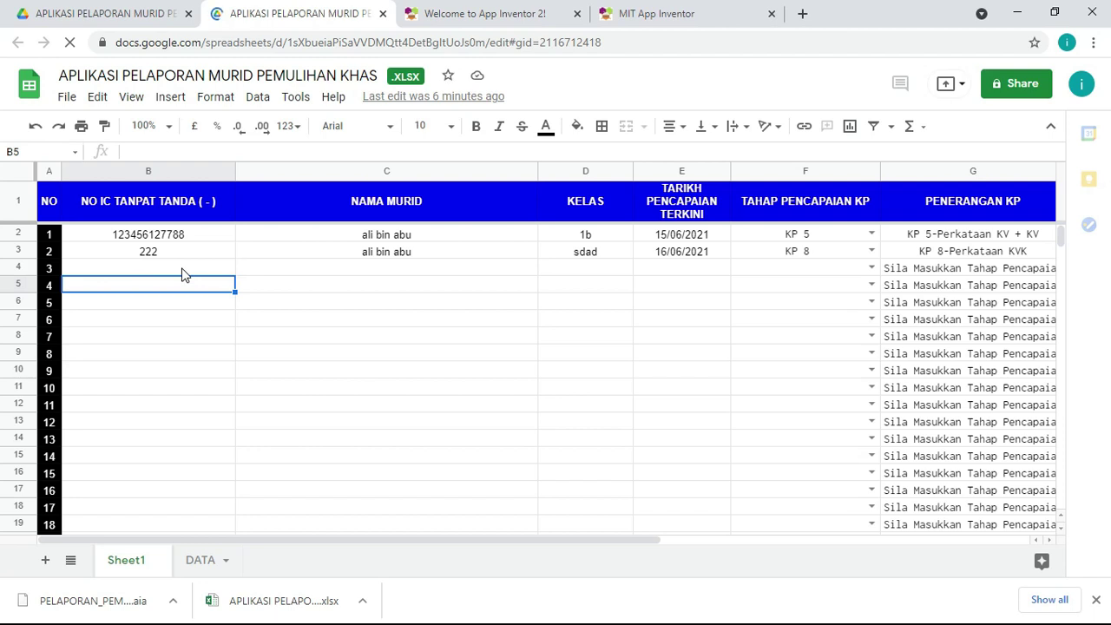
pyautogui.click(182, 273)
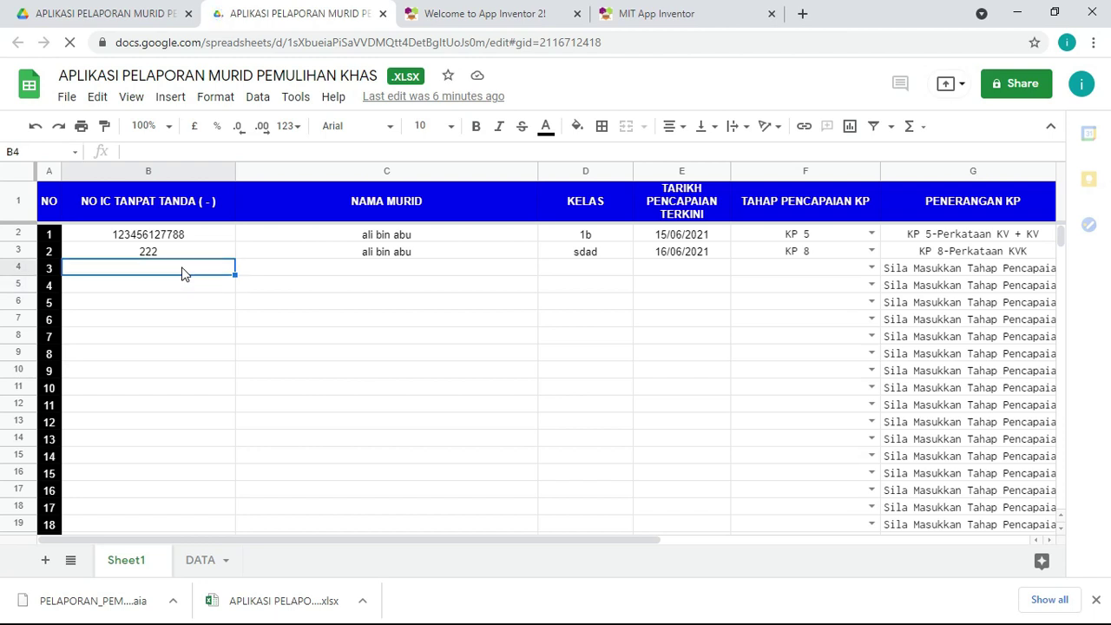
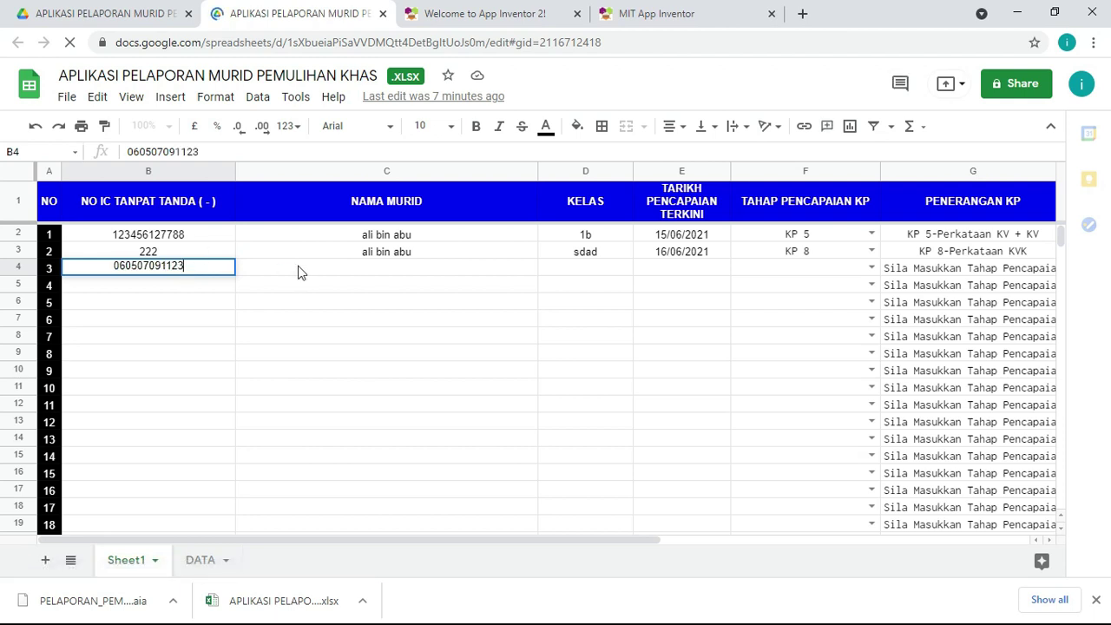
pyautogui.click(302, 274)
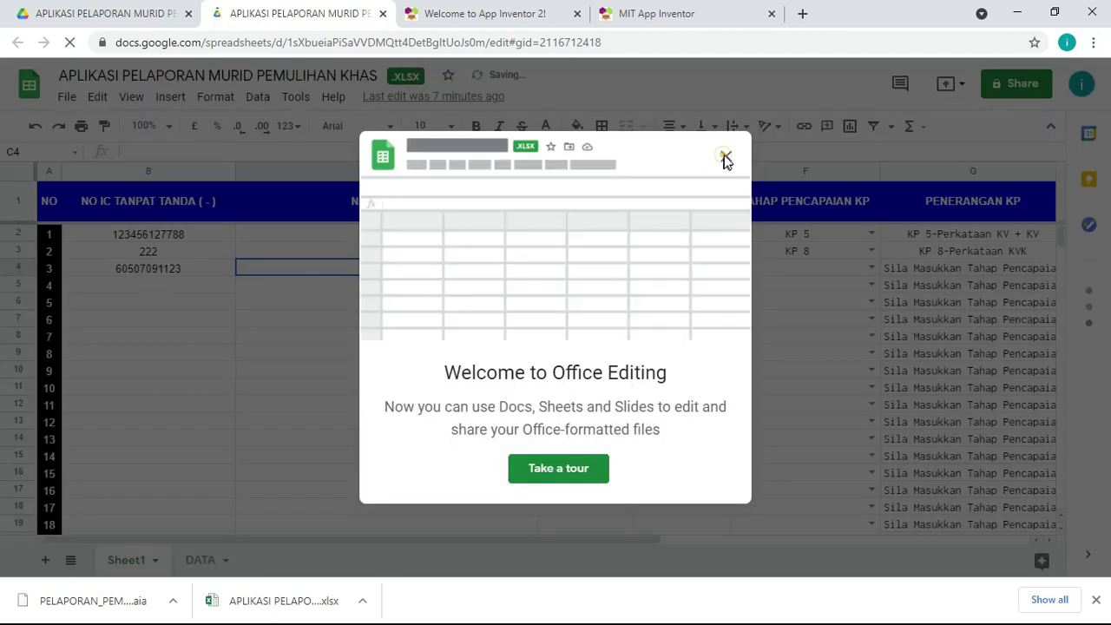
# Step: Dismiss the Office editing welcome message and prefix B4's IC number with '0 to keep the leading zero
pyautogui.click(724, 160)
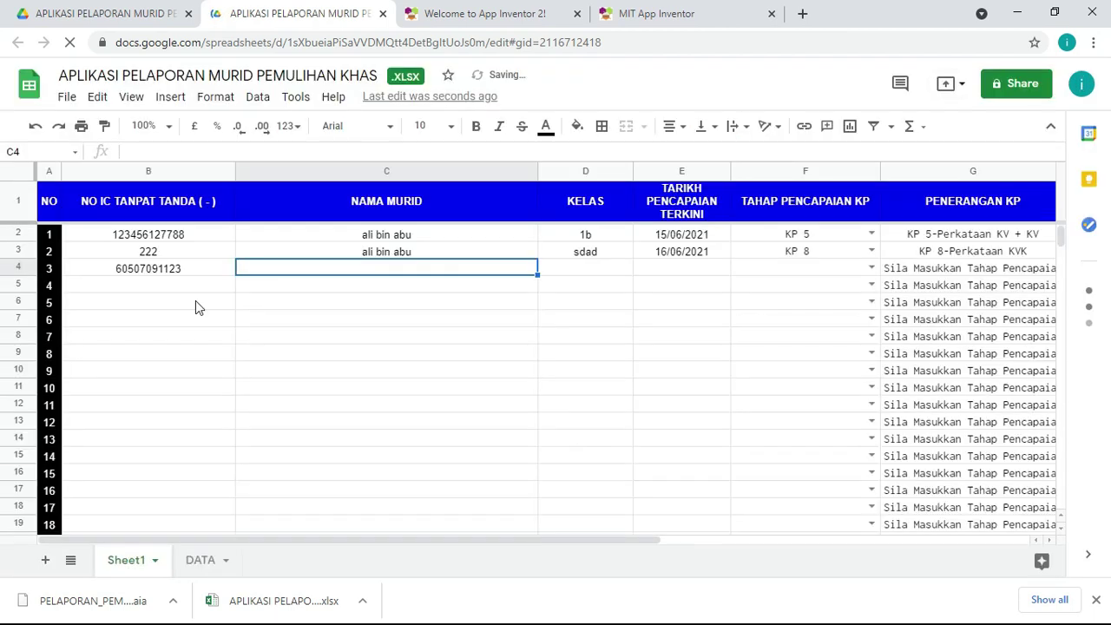
pyautogui.click(120, 273)
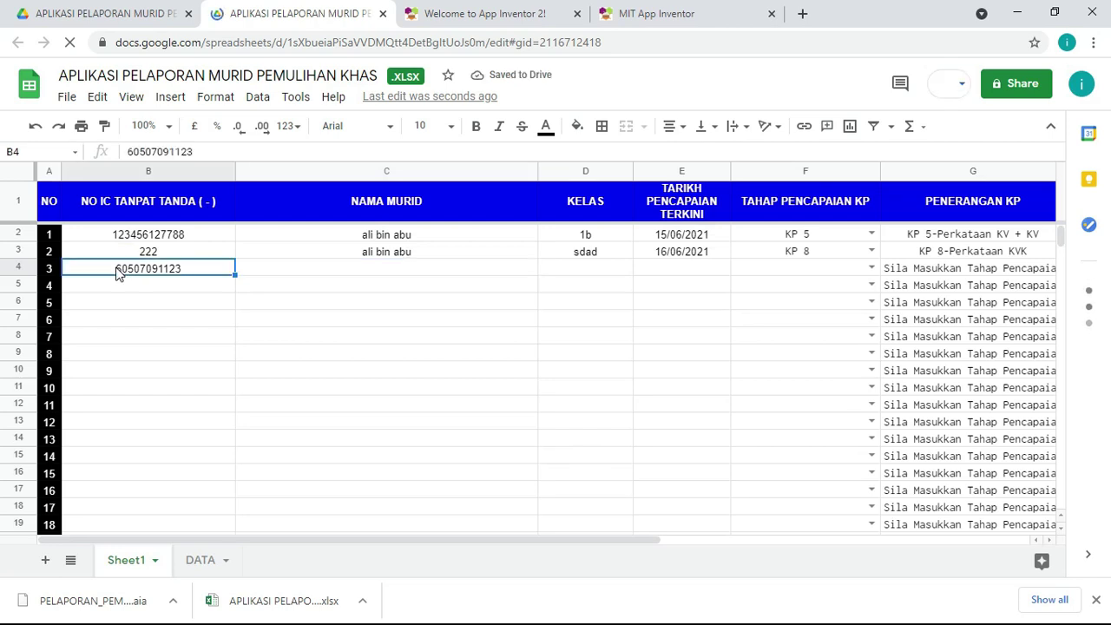
pyautogui.doubleClick(120, 272)
pyautogui.click(117, 270)
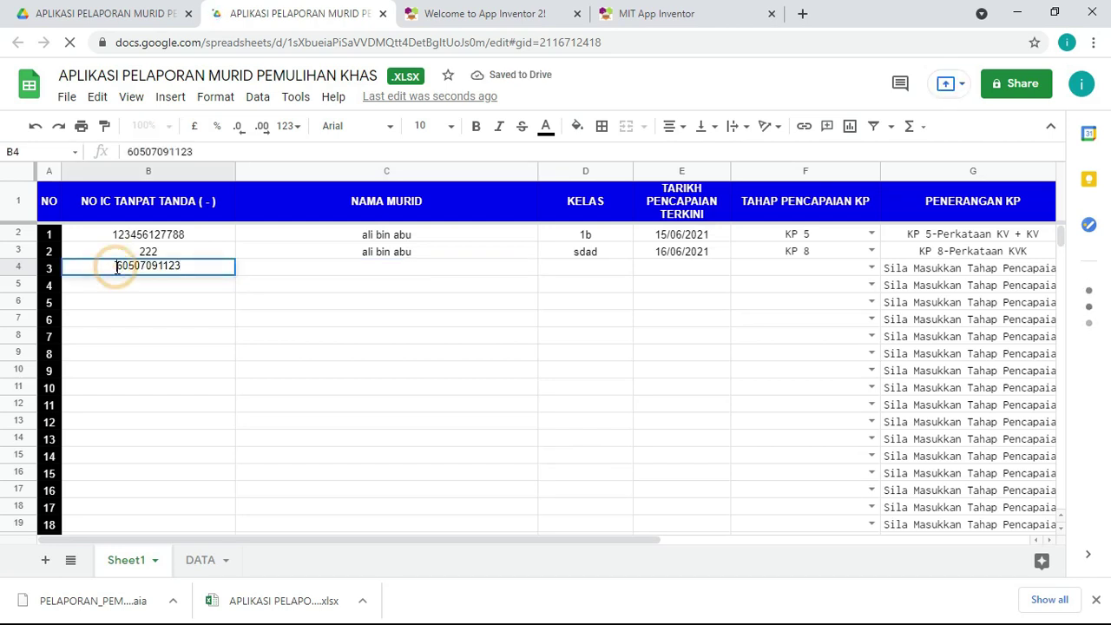
pyautogui.write("'0")
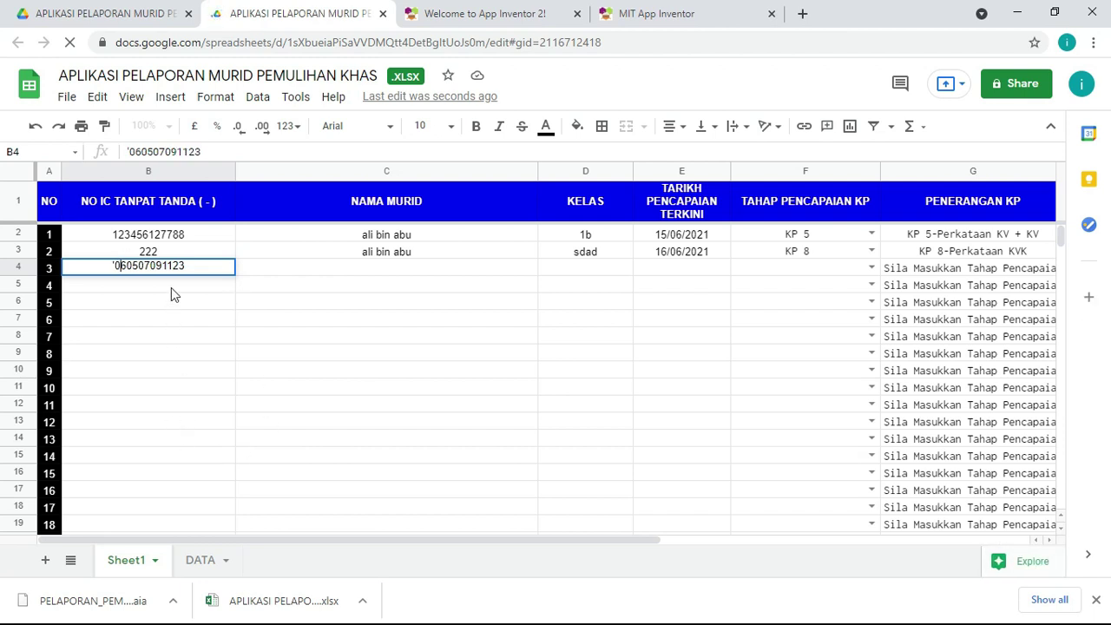
pyautogui.press('Return')
# Step: Enter the third student's name in C4 and the BIJAKSANA class in D4
pyautogui.click(331, 271)
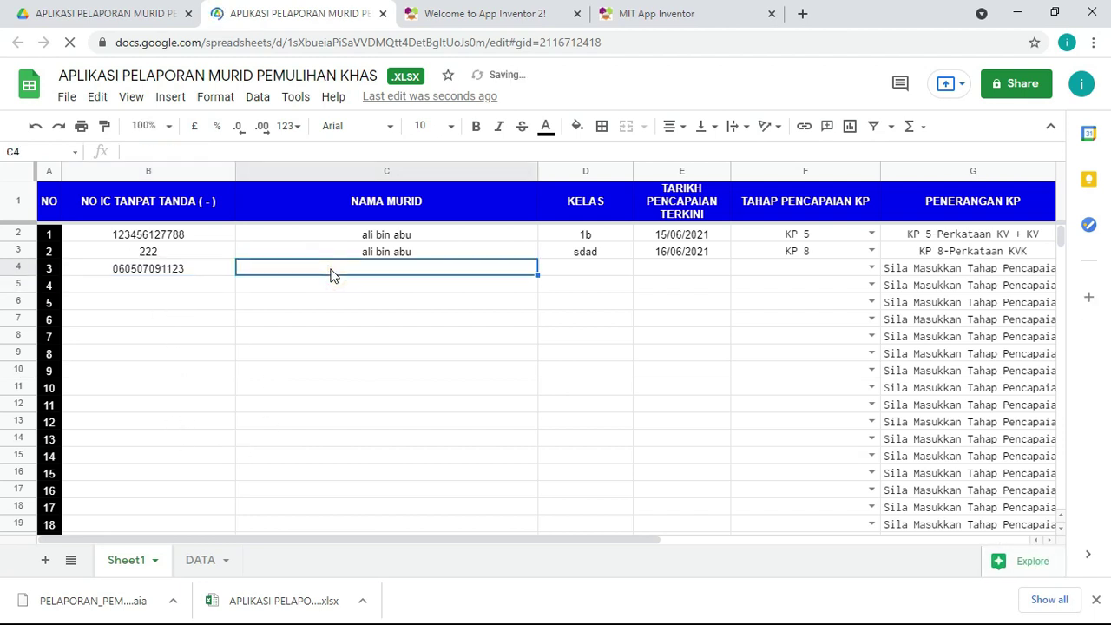
pyautogui.write('FATIMAH')
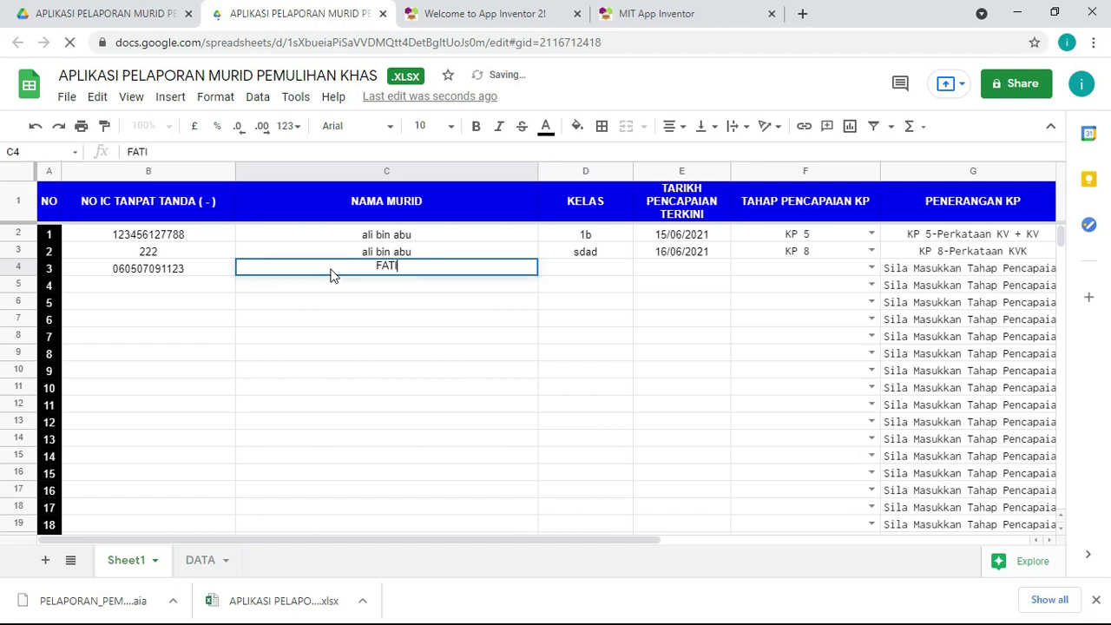
pyautogui.press('Return')
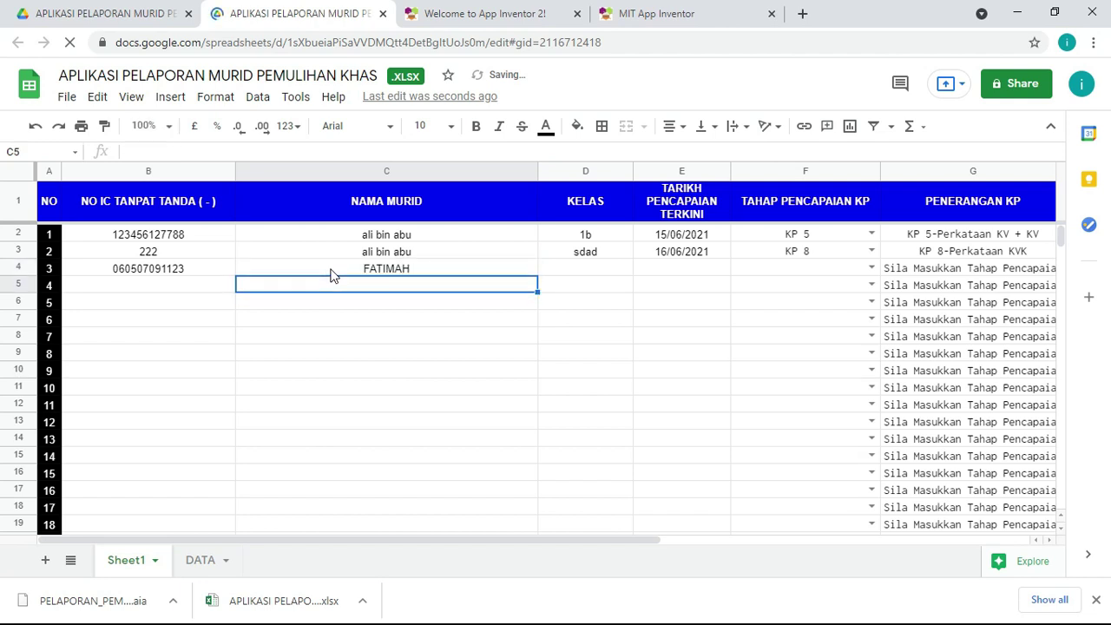
pyautogui.press('Up')
pyautogui.press('Right')
pyautogui.write('1')
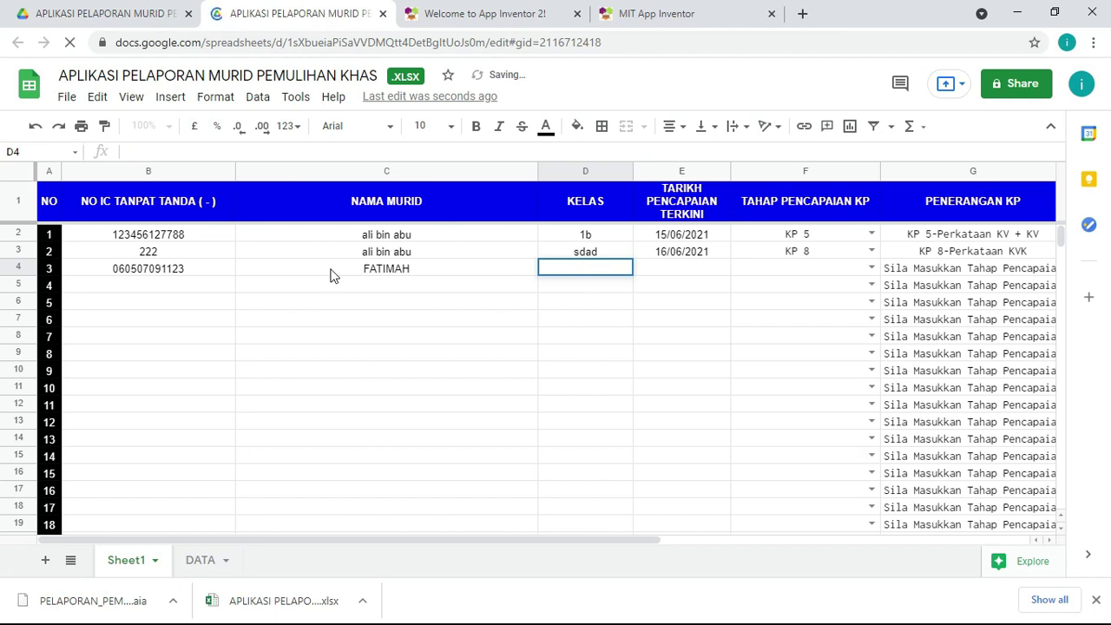
pyautogui.write(' BIJAKSANA')
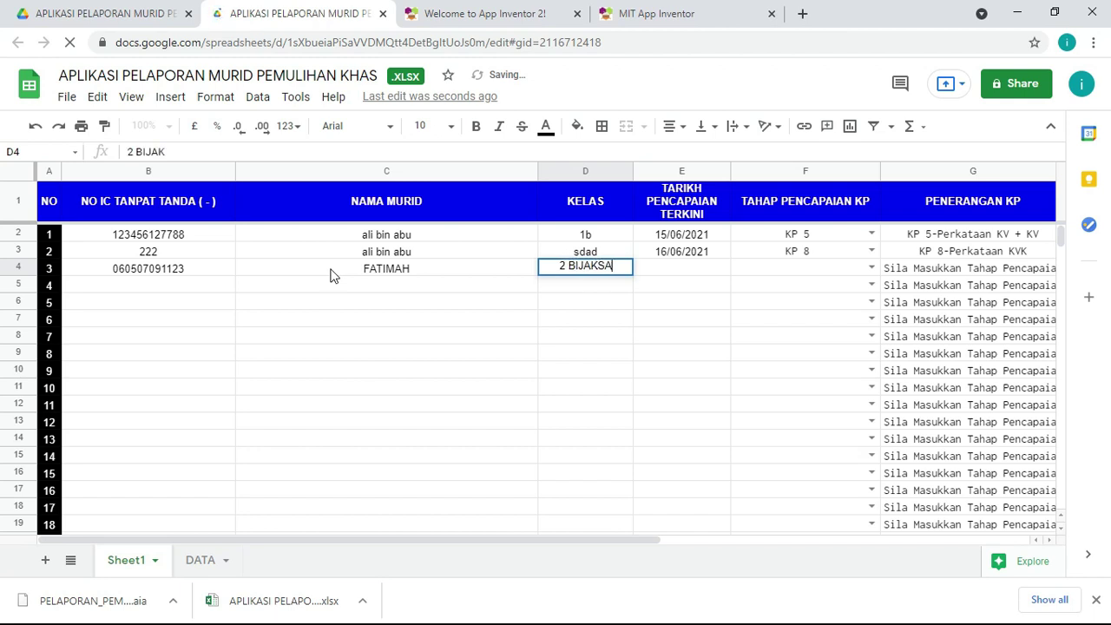
# Step: Set the latest achievement date in E4 to 18 June 2021 using the date picker
pyautogui.click(681, 274)
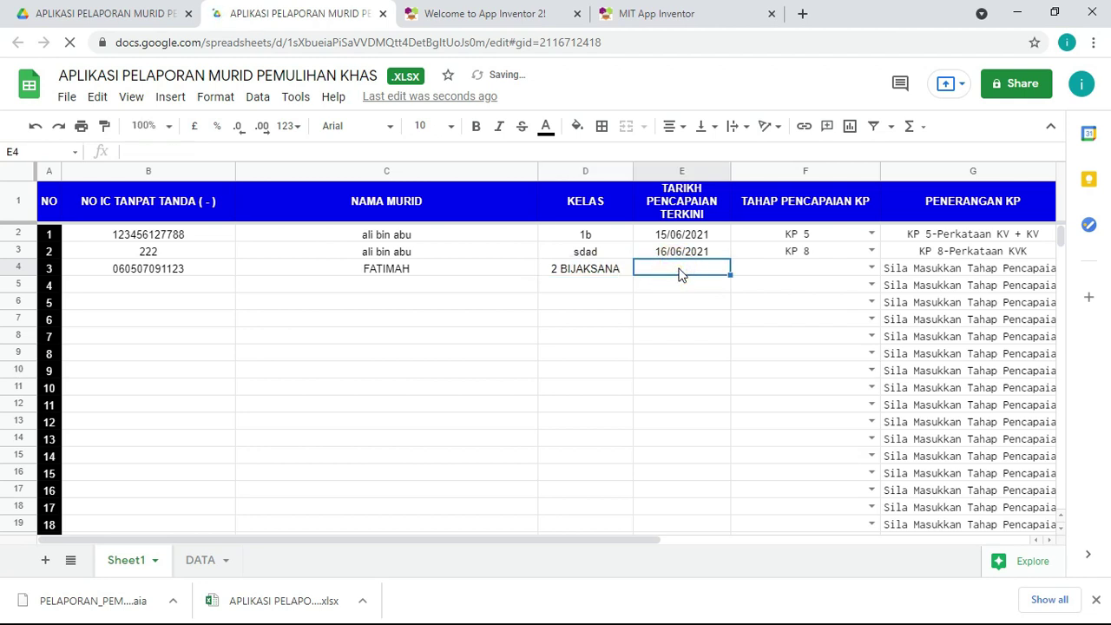
pyautogui.doubleClick(682, 271)
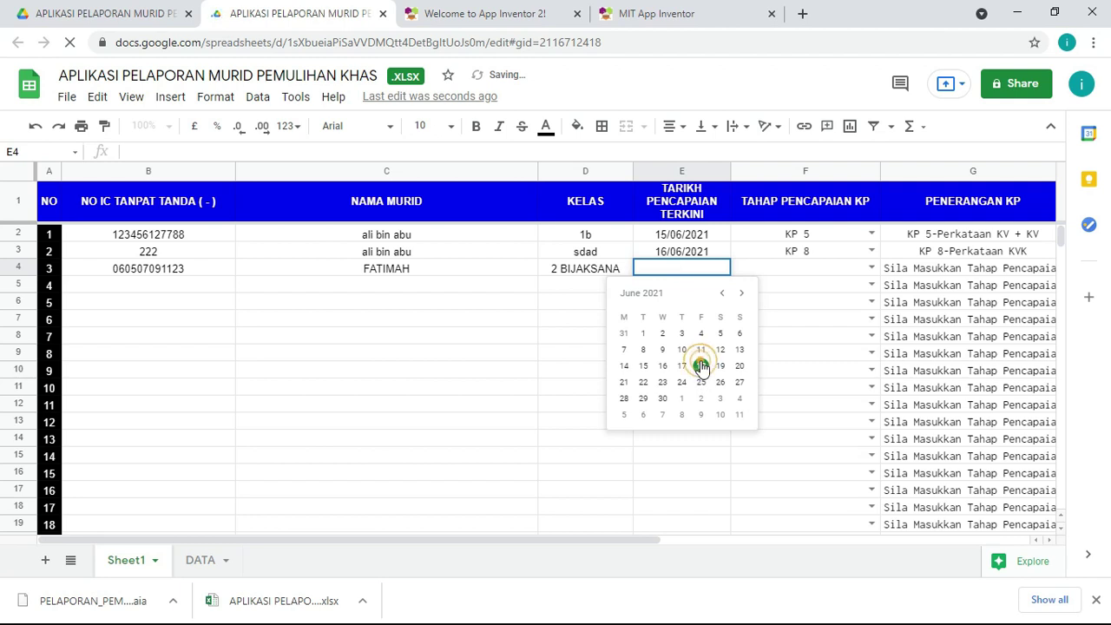
pyautogui.click(701, 363)
pyautogui.doubleClick(701, 356)
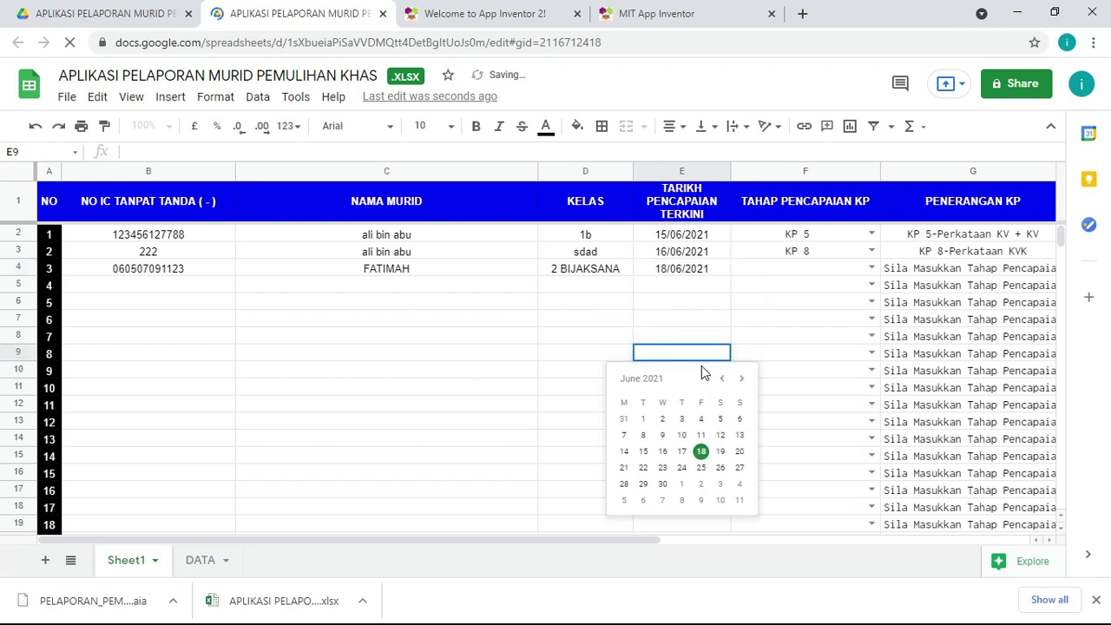
pyautogui.click(812, 269)
pyautogui.click(871, 269)
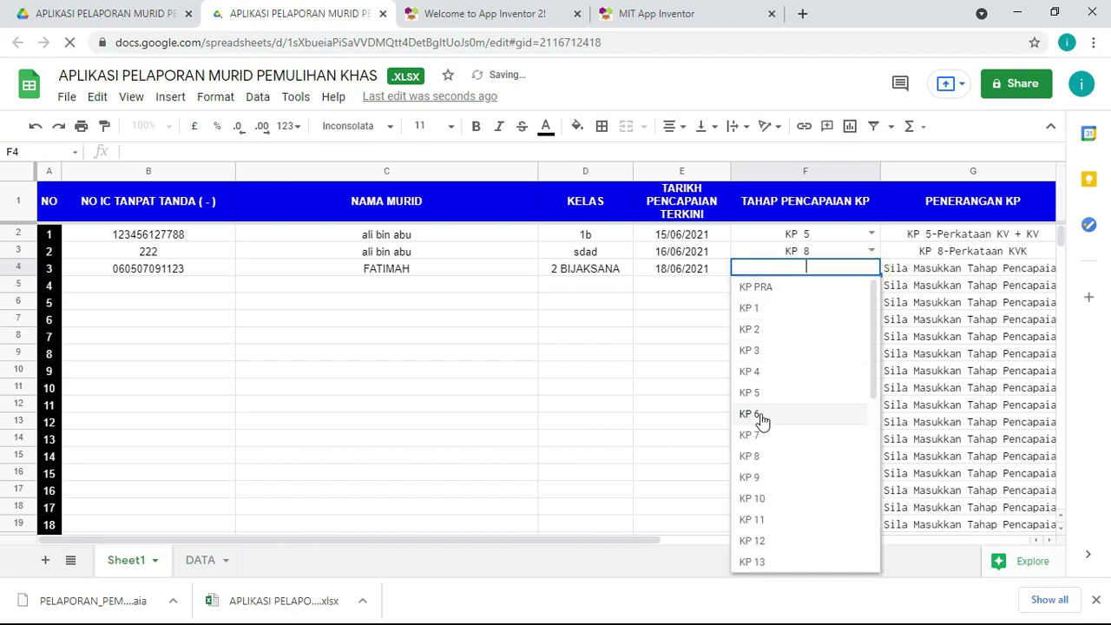
# Step: Settle F4's achievement level on KP 32 after trying KP 9 and KP 8
pyautogui.click(775, 486)
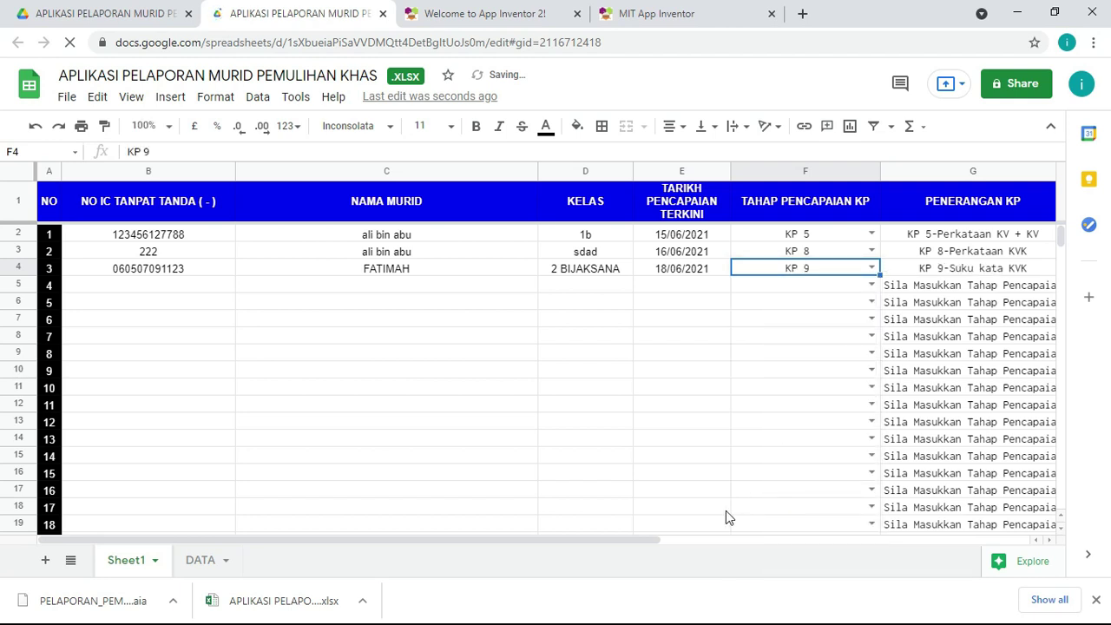
pyautogui.moveTo(640, 539); pyautogui.dragTo(803, 545)
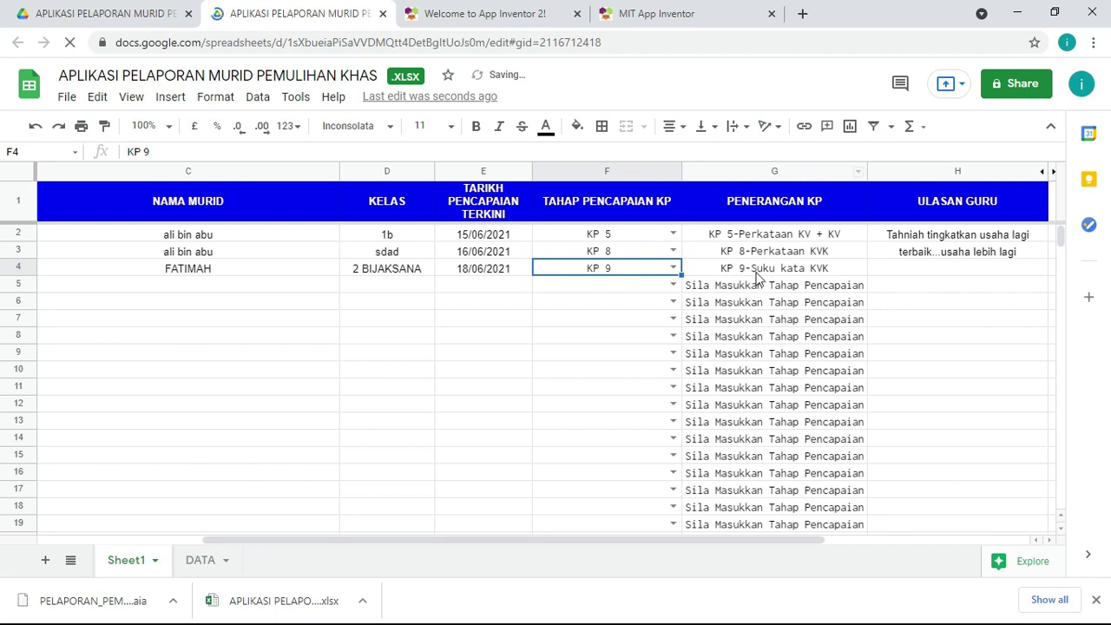
pyautogui.click(672, 267)
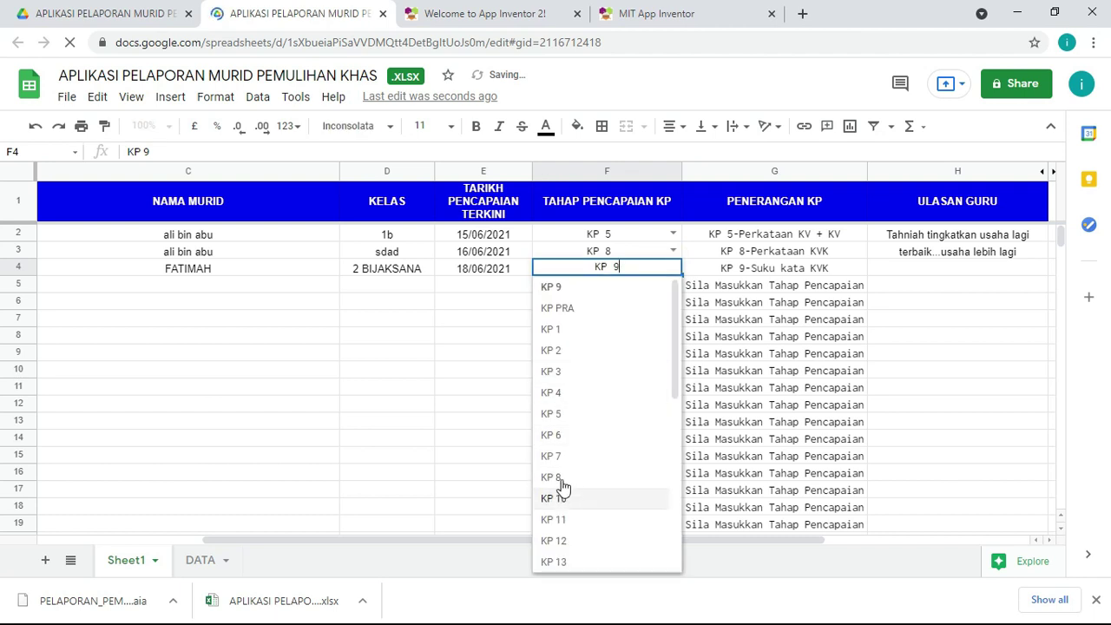
pyautogui.press('Return')
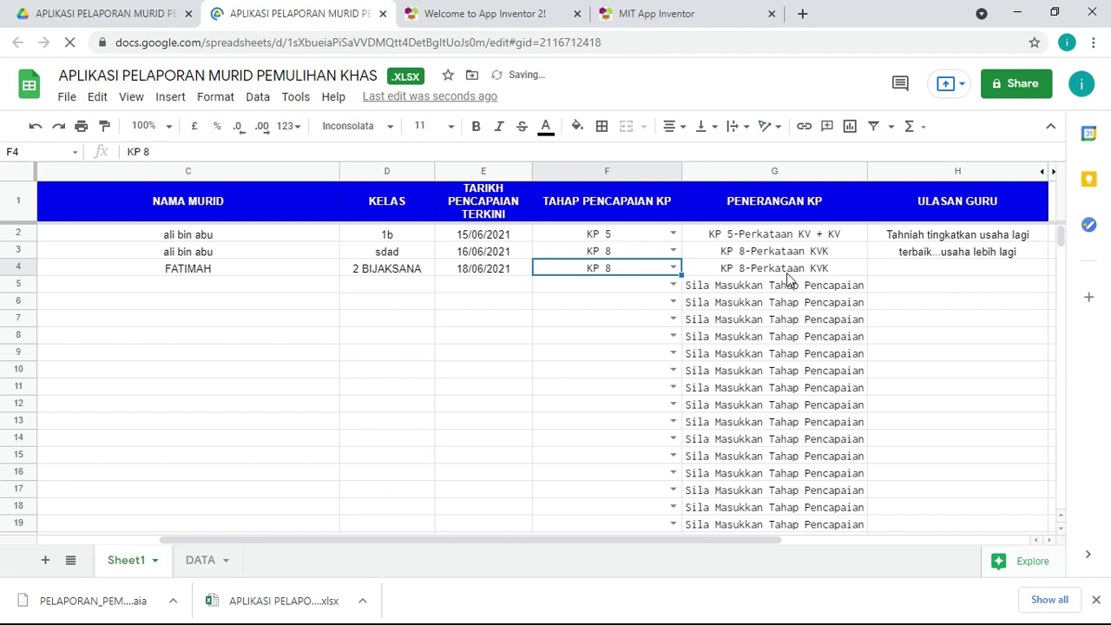
pyautogui.click(674, 267)
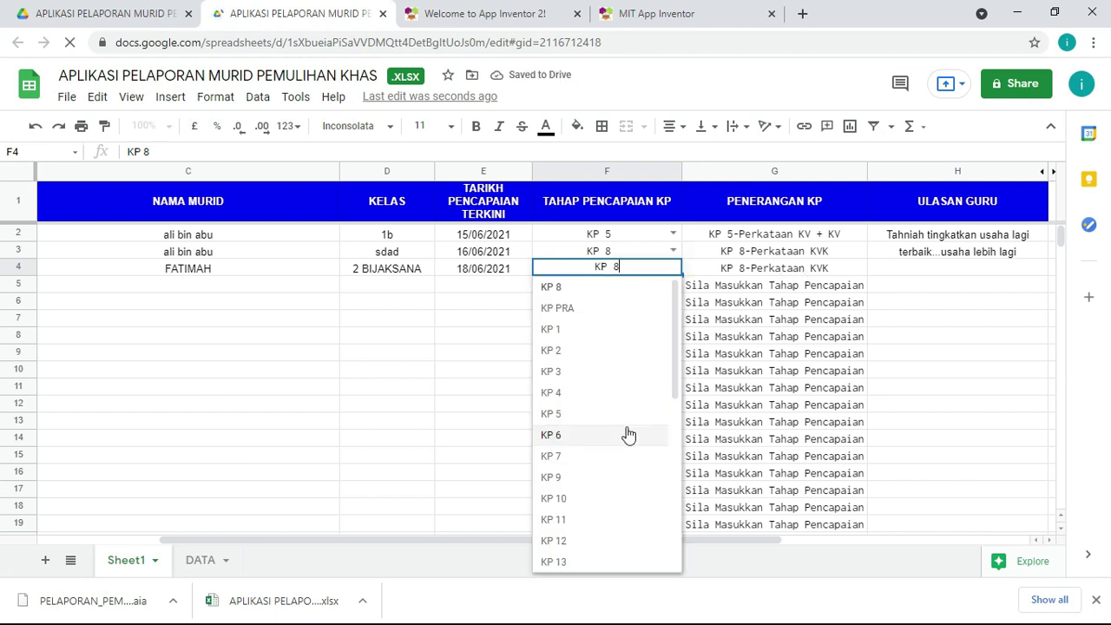
pyautogui.scroll(-5, 599, 521)
pyautogui.click(590, 562)
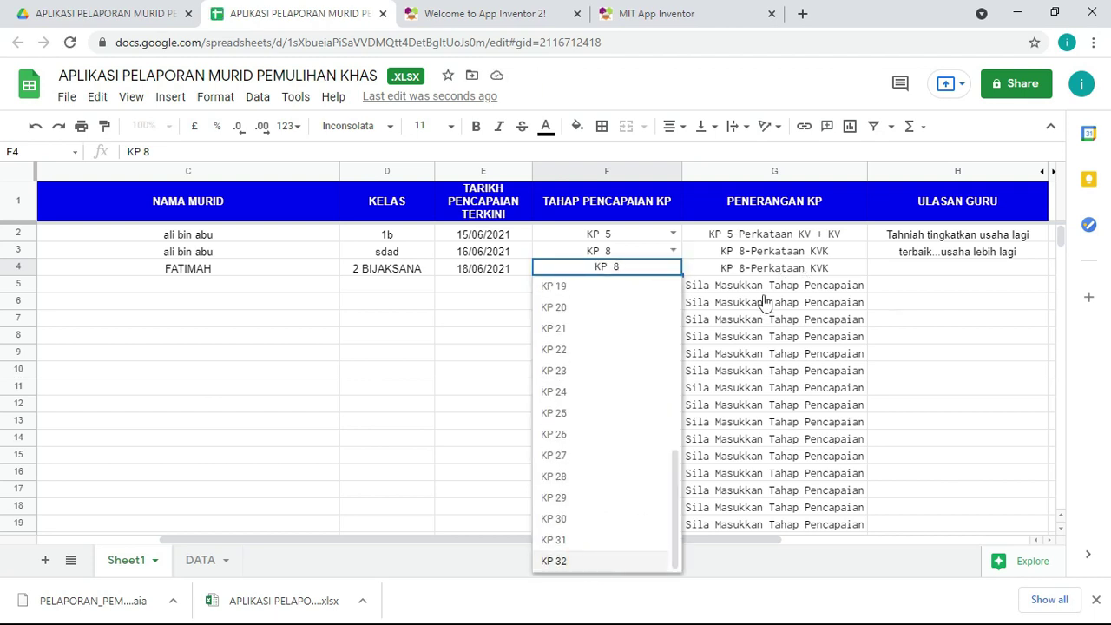
pyautogui.click(941, 276)
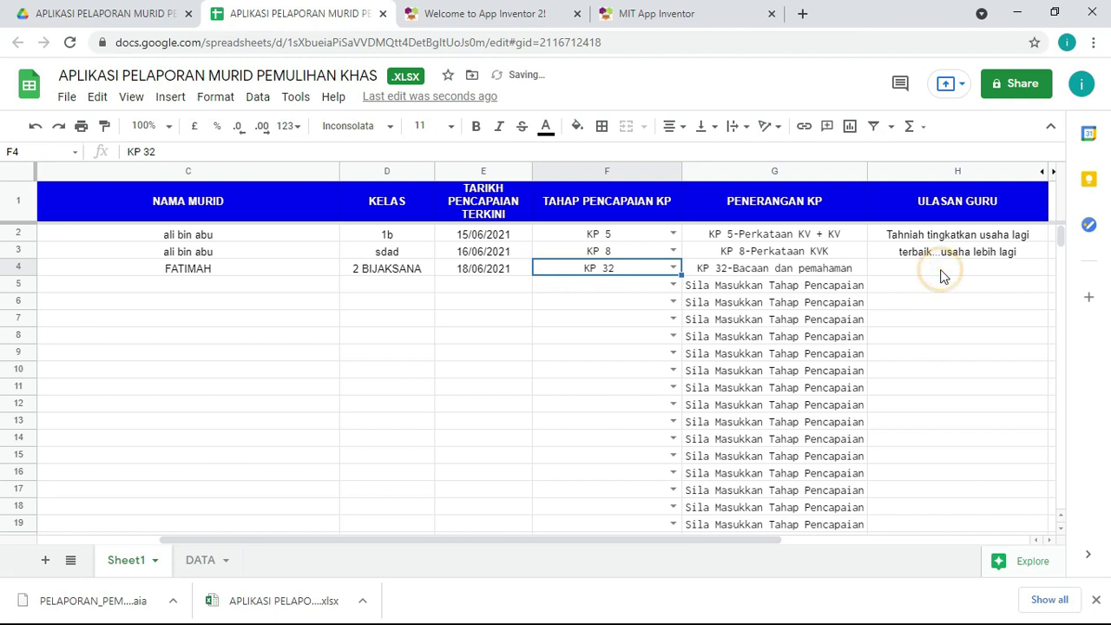
# Step: Type 'MURID PERLU MENGUASAI AYAT MUDAH DENGAN BAIK LAGI' into H4, then scroll back to column A
pyautogui.write('MURID PE')
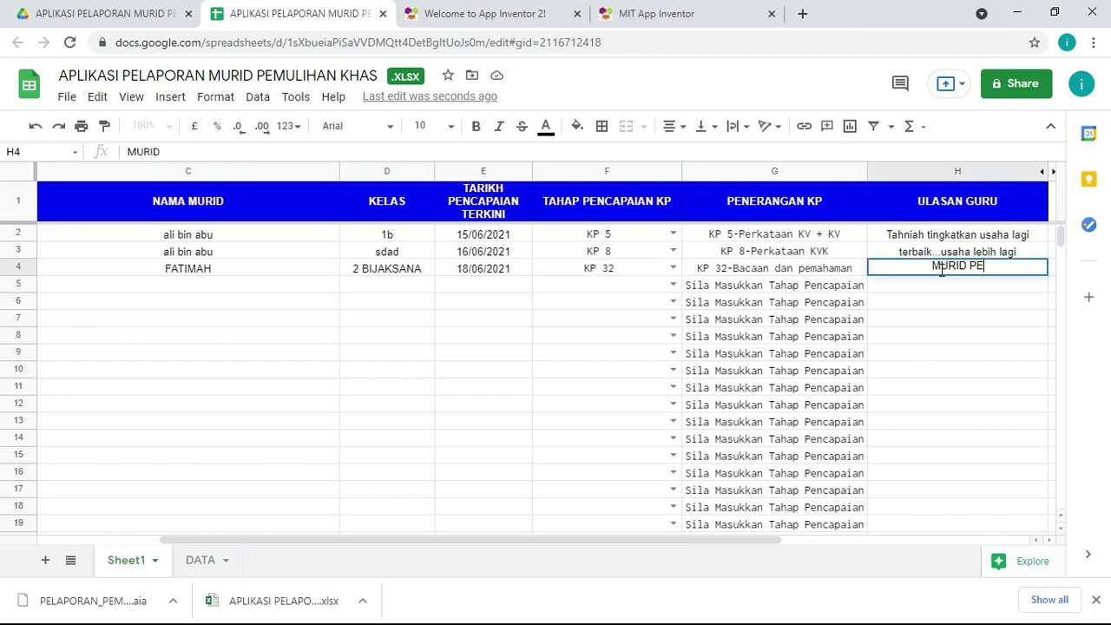
pyautogui.write('RLU MENGUASAI')
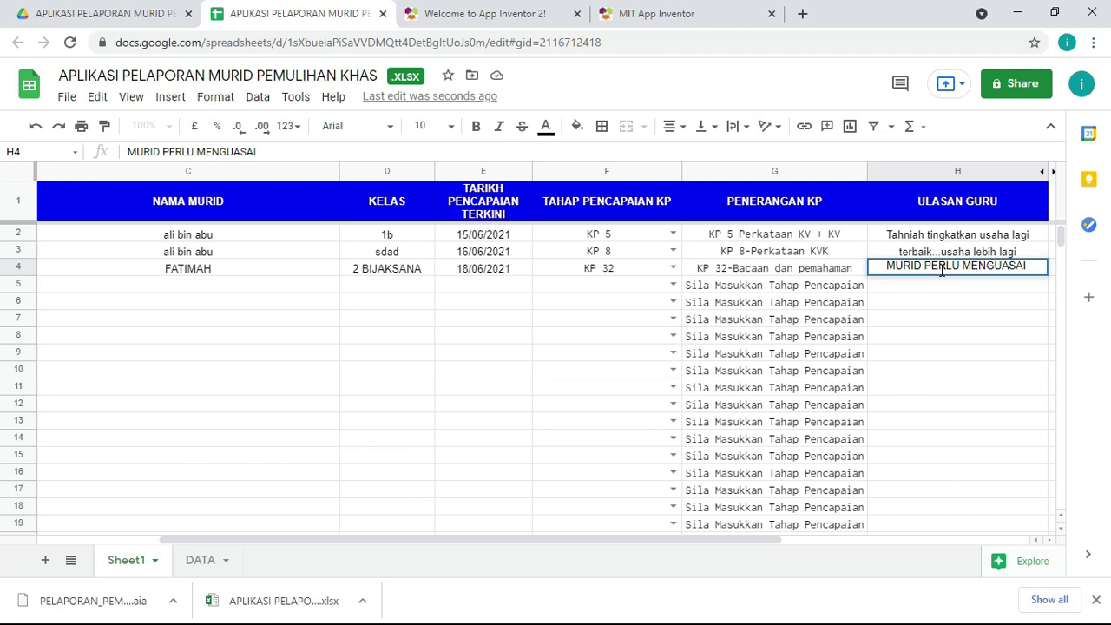
pyautogui.write('AYA')
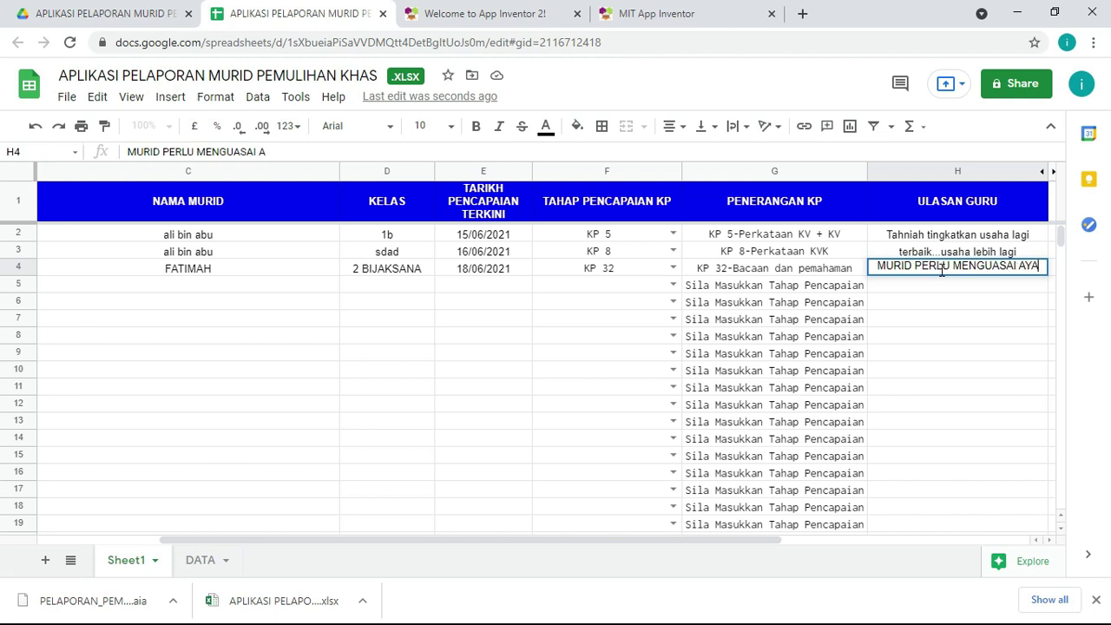
pyautogui.write('T MUDAH DENGAN')
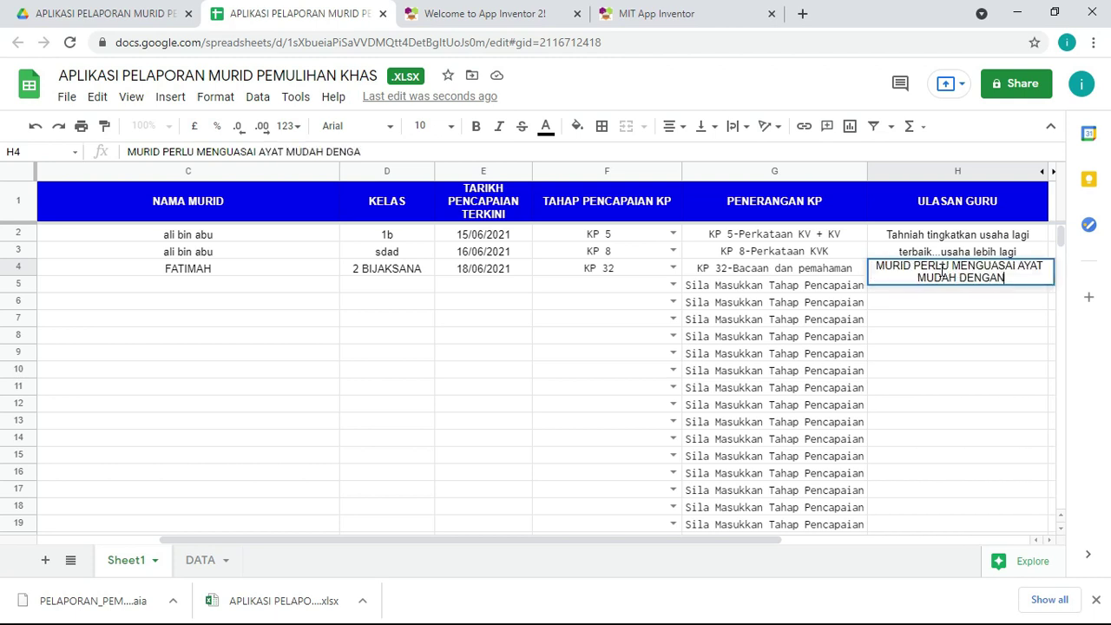
pyautogui.write(' BAIK LAGI')
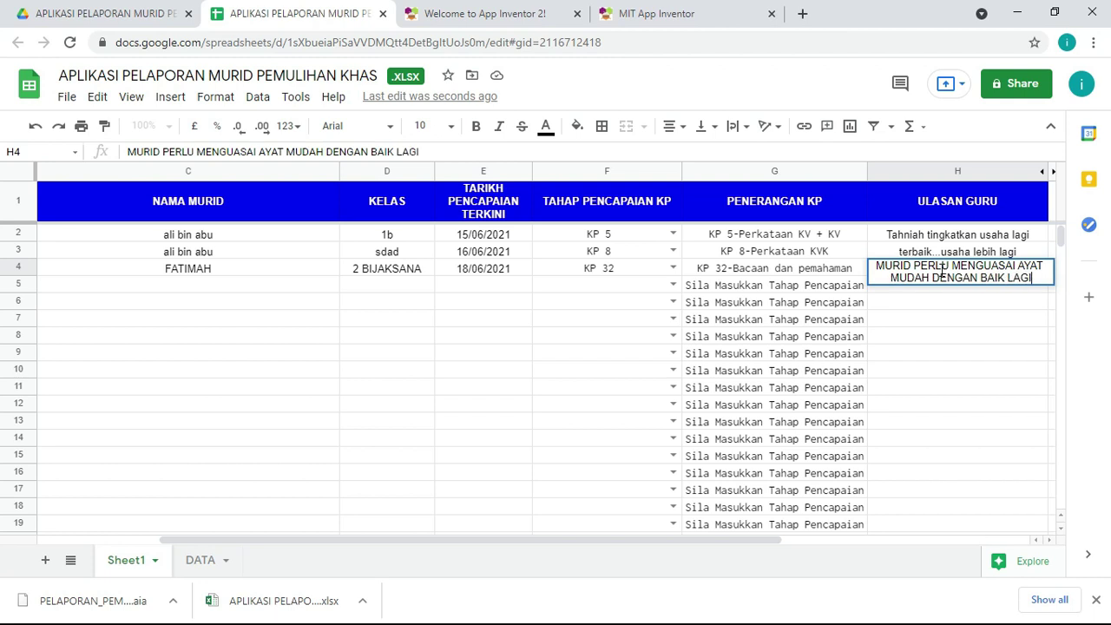
pyautogui.press('Return')
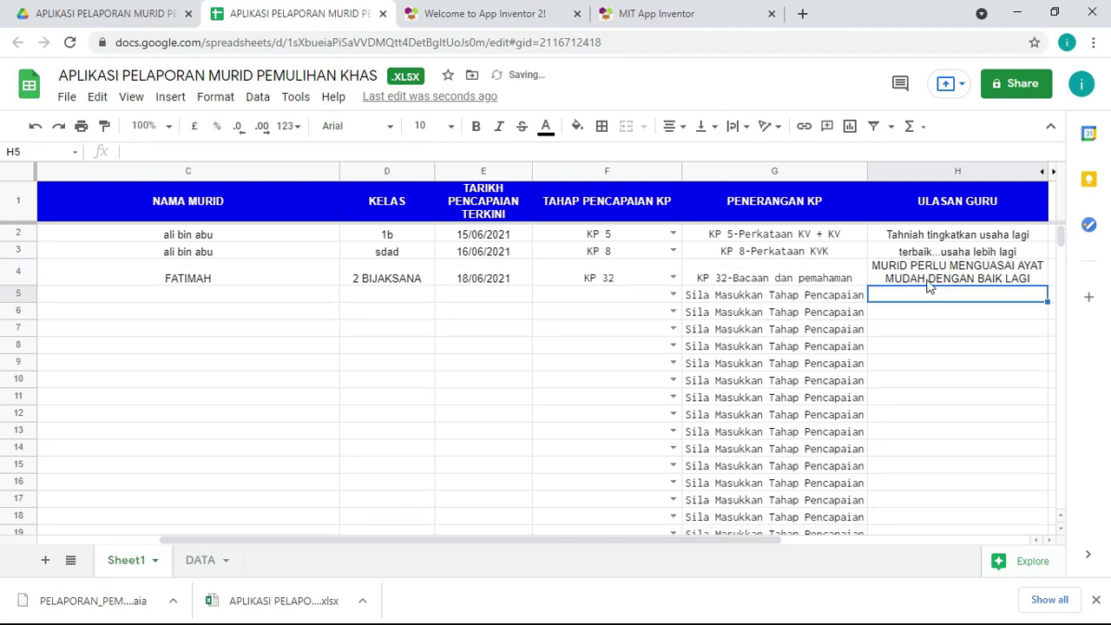
pyautogui.click(929, 281)
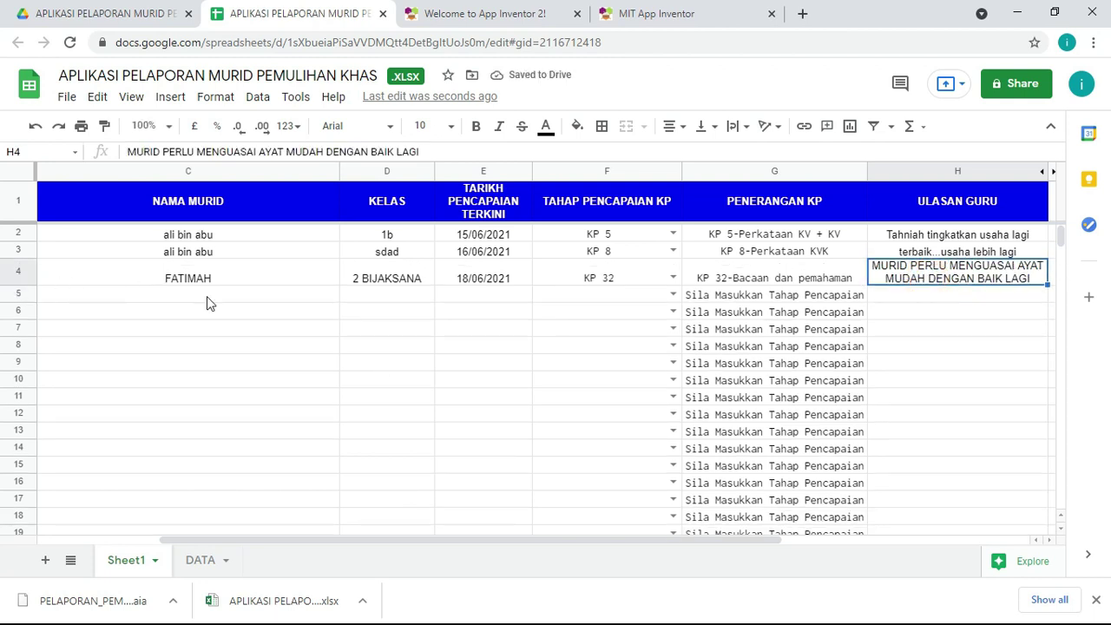
pyautogui.moveTo(439, 537); pyautogui.dragTo(286, 539)
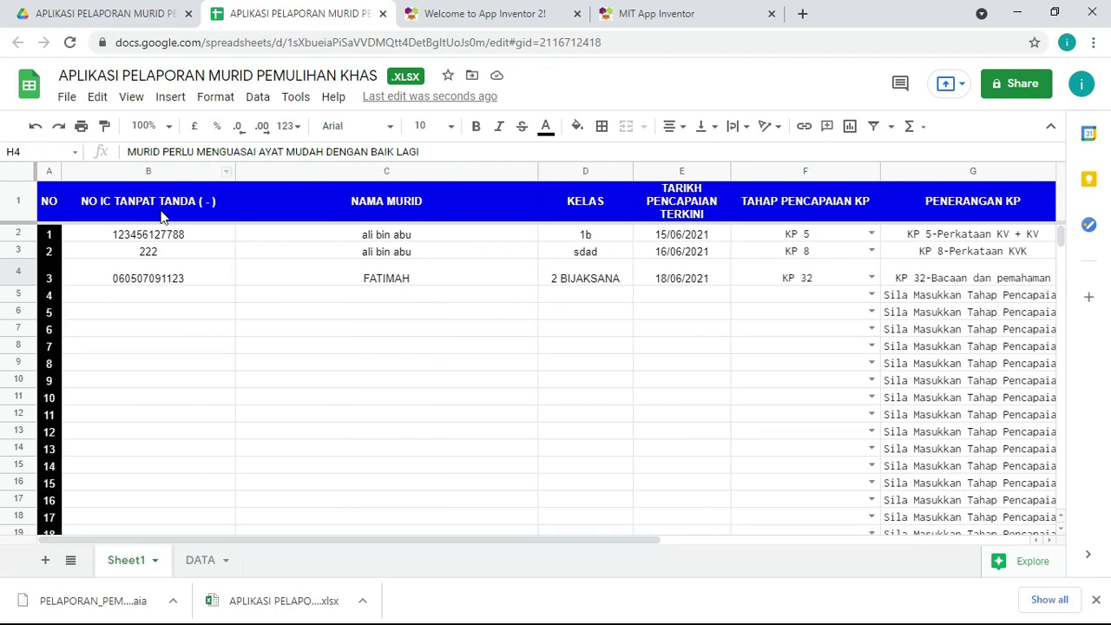
# Step: Return to the PELAPORAN_PEMULIHAN_NEW project and show its Screen1 Designer layout
pyautogui.click(657, 12)
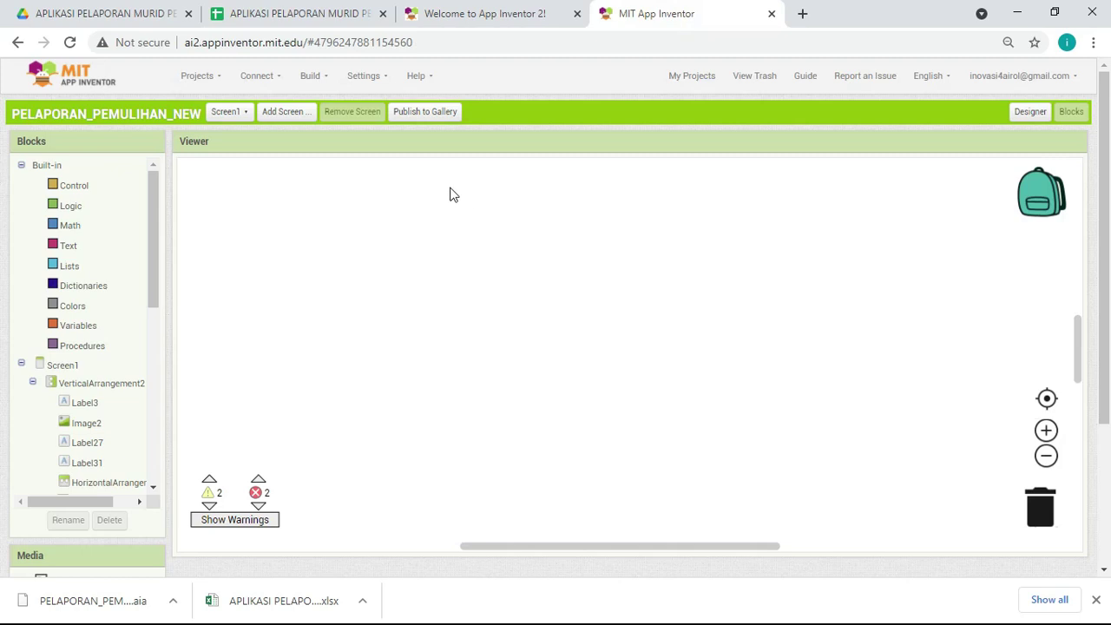
pyautogui.scroll(2, 445, 254)
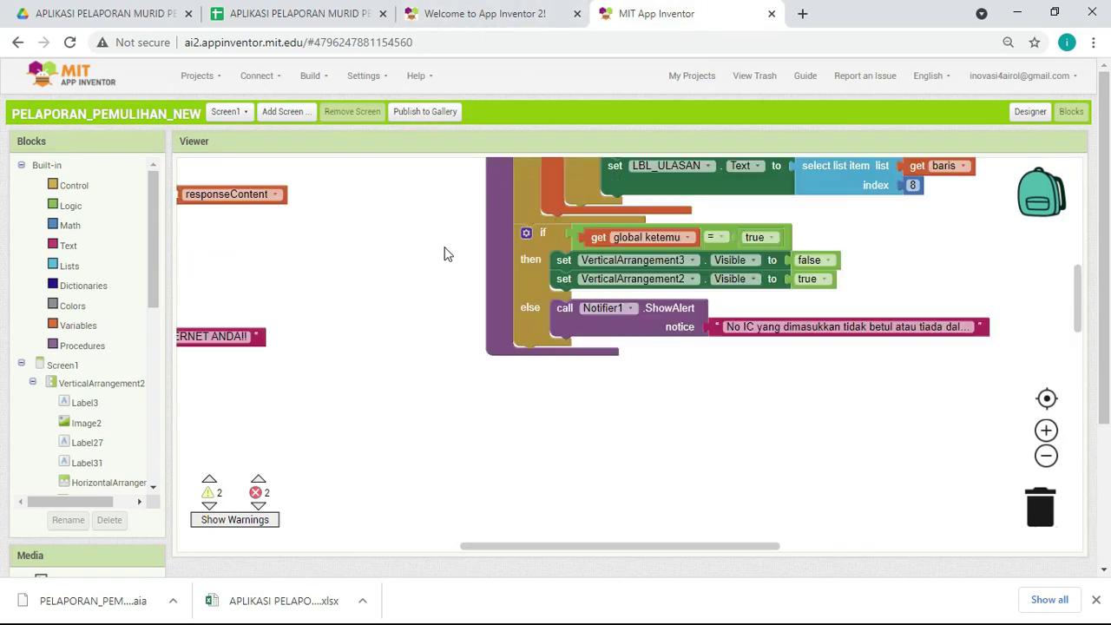
pyautogui.scroll(5, 449, 254)
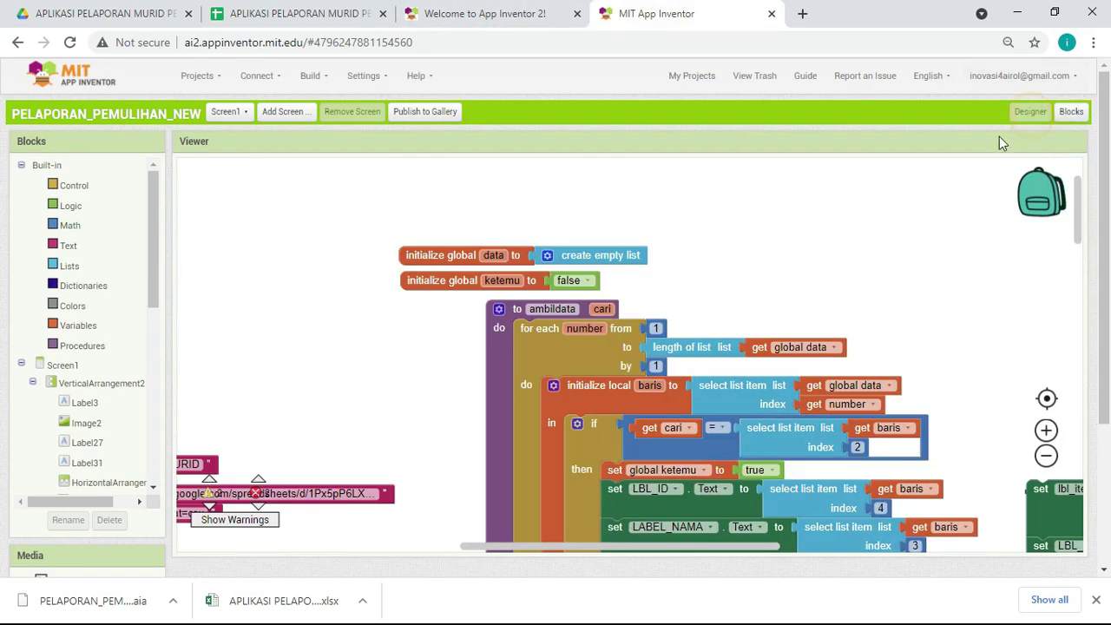
pyautogui.click(1030, 112)
pyautogui.click(1070, 111)
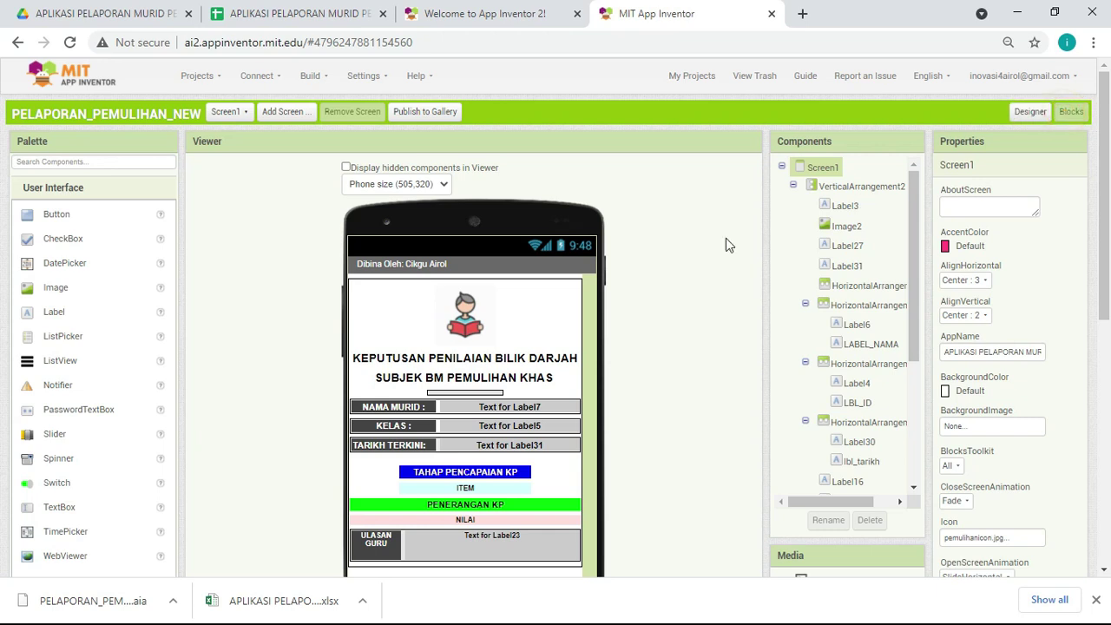
# Step: Save the XLSX student-records spreadsheet as a Google Sheets copy from the File menu
pyautogui.click(263, 22)
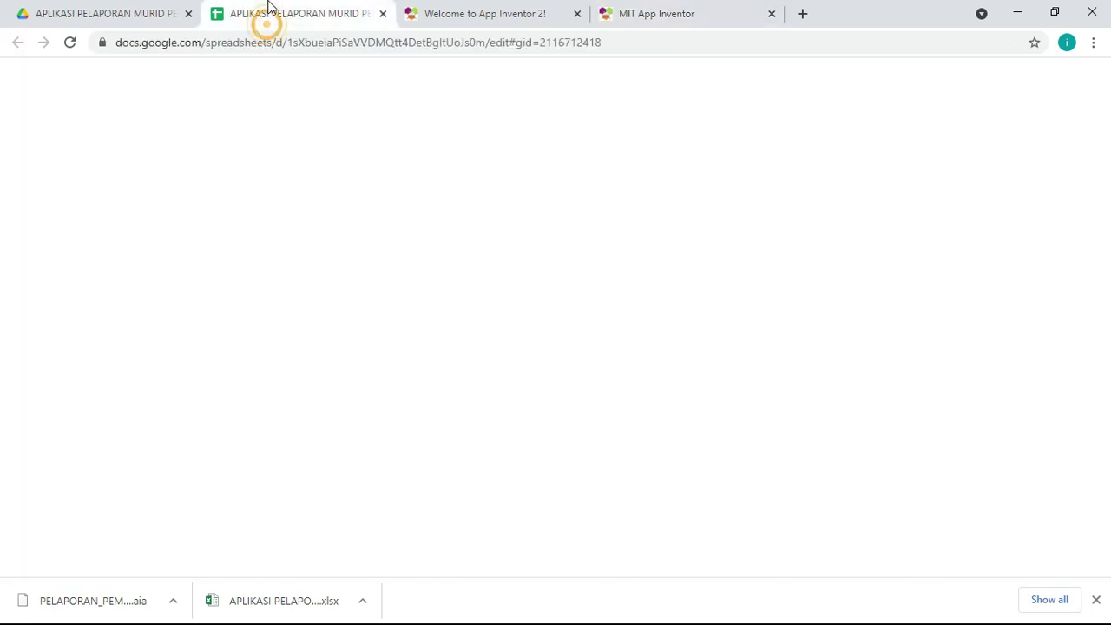
pyautogui.click(426, 365)
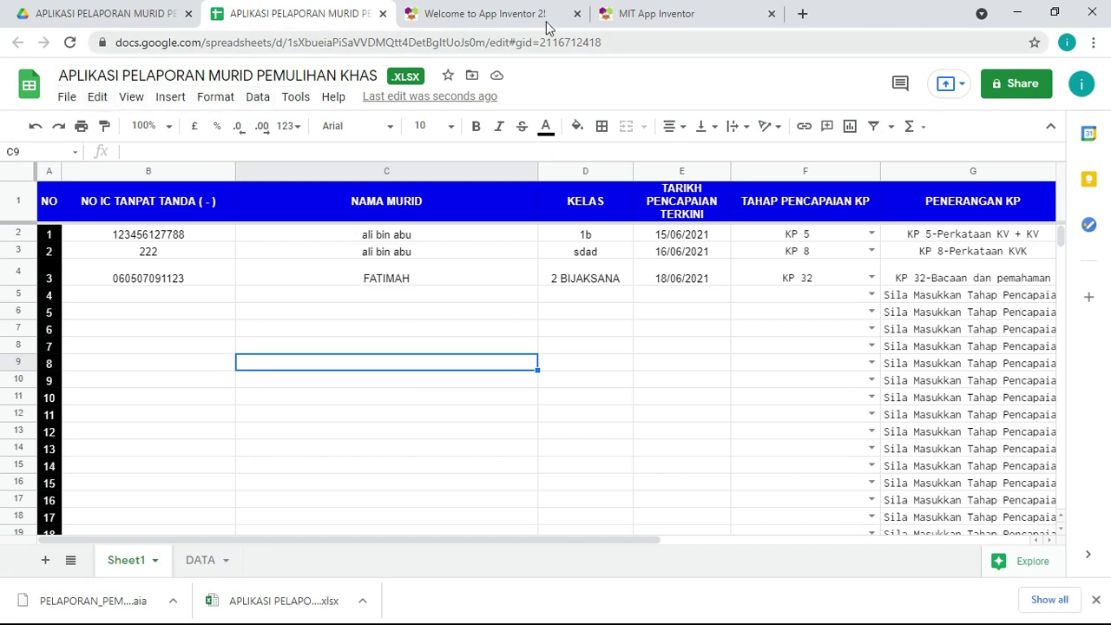
pyautogui.click(68, 100)
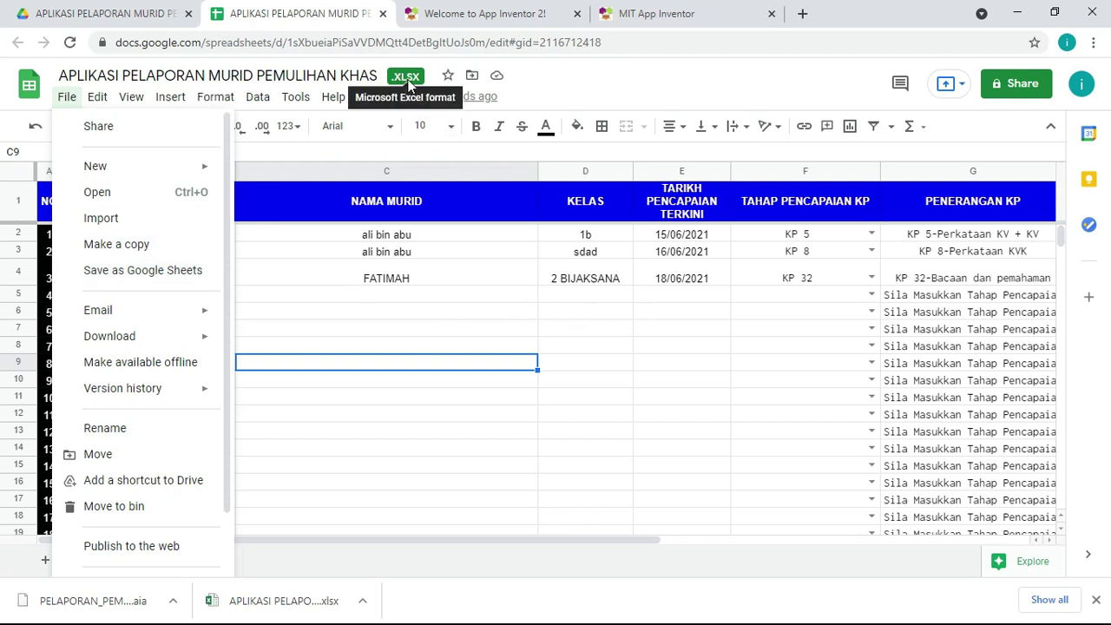
pyautogui.moveTo(334, 96)
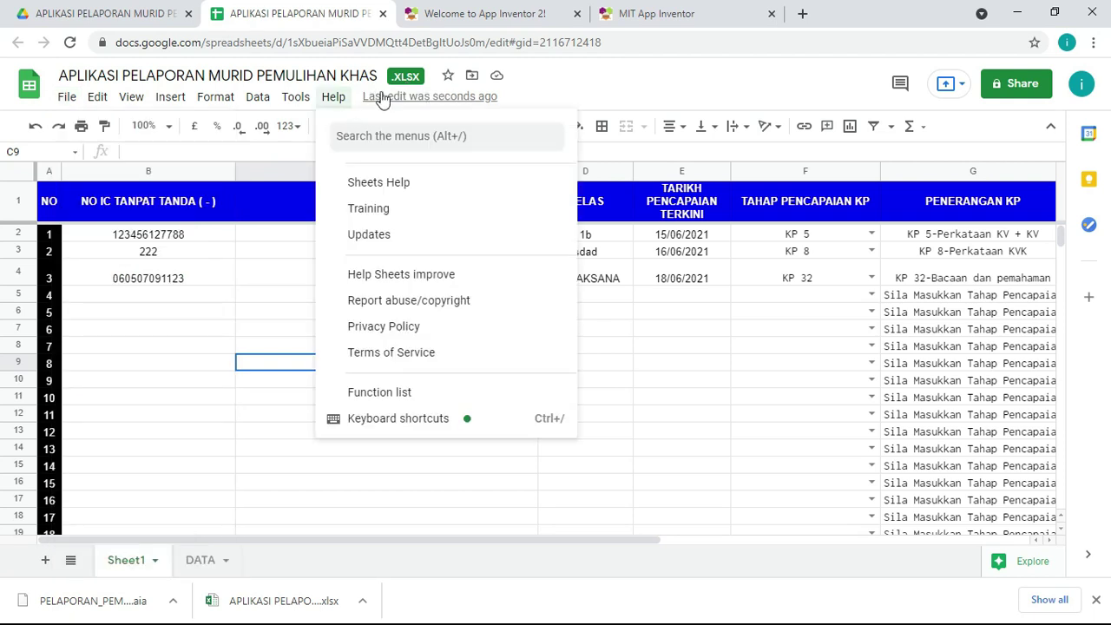
pyautogui.click(65, 100)
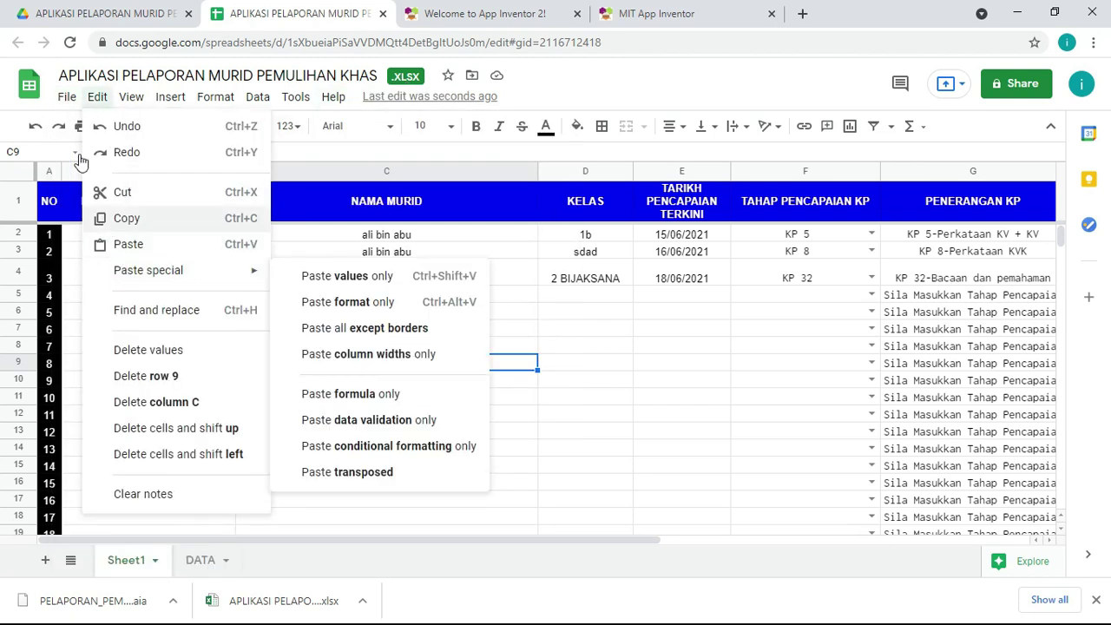
pyautogui.click(67, 99)
pyautogui.click(68, 100)
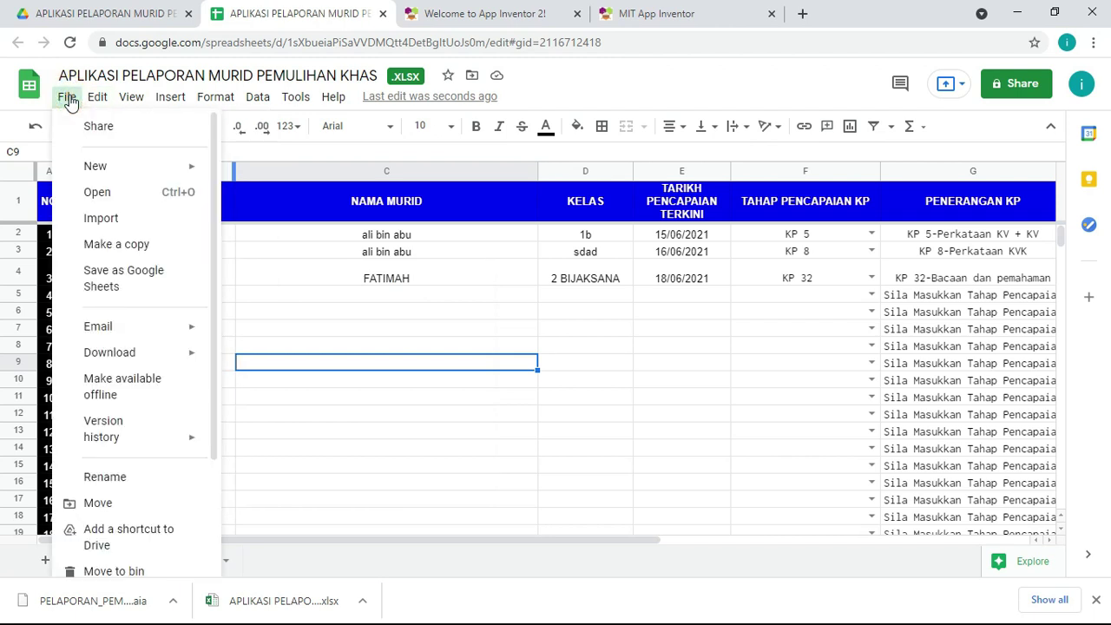
pyautogui.click(180, 271)
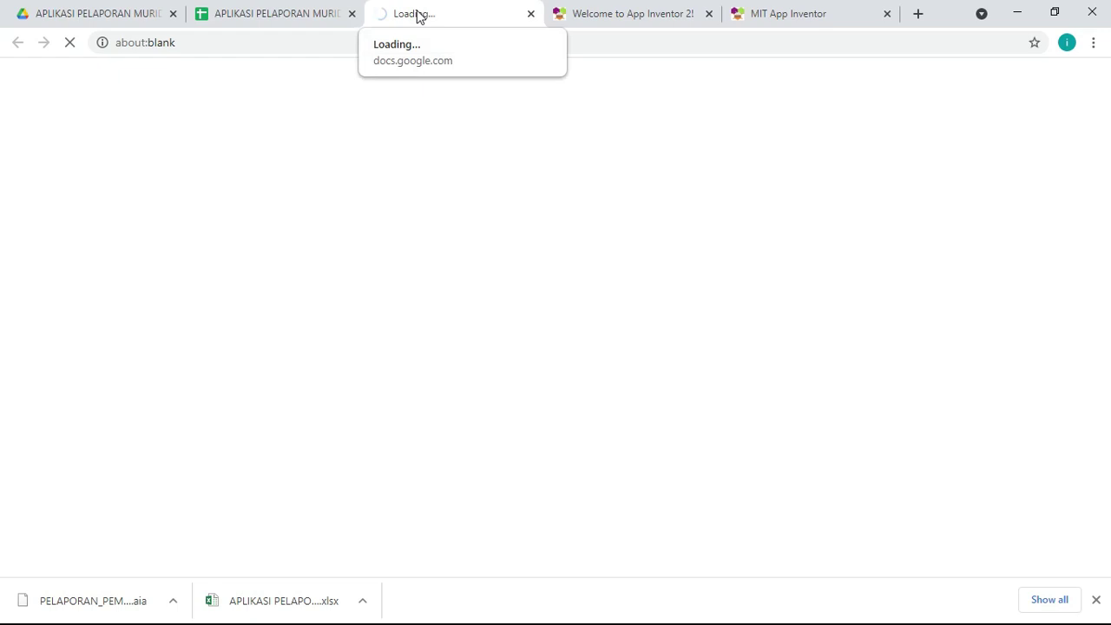
# Step: Select the uploaded xlsx workbook in the Drive folder and highlight the folder's web address
pyautogui.click(115, 18)
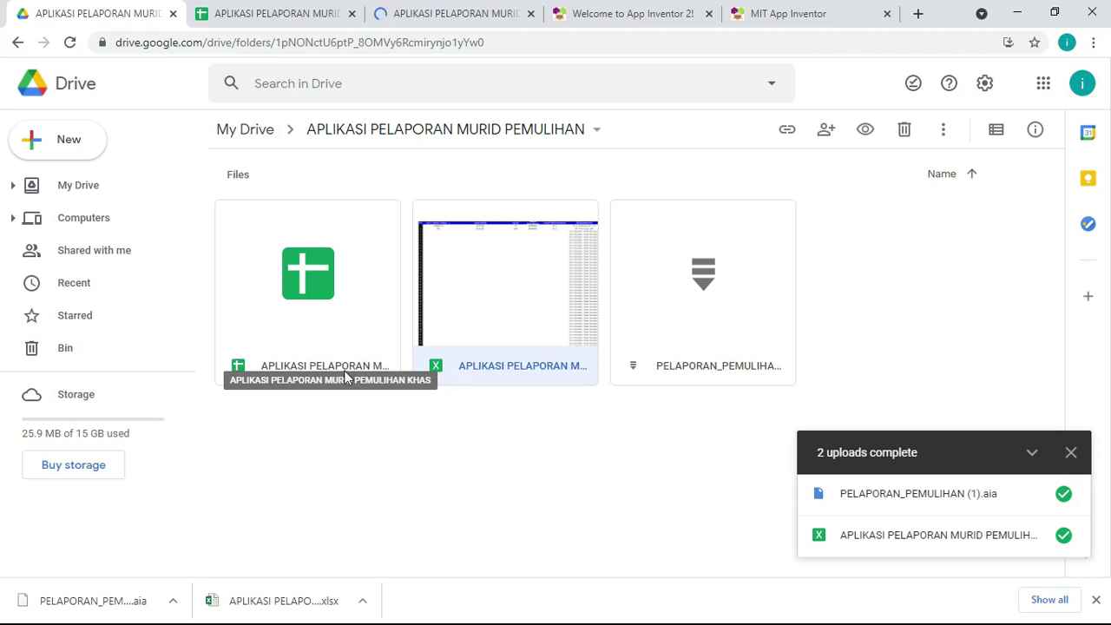
pyautogui.click(527, 365)
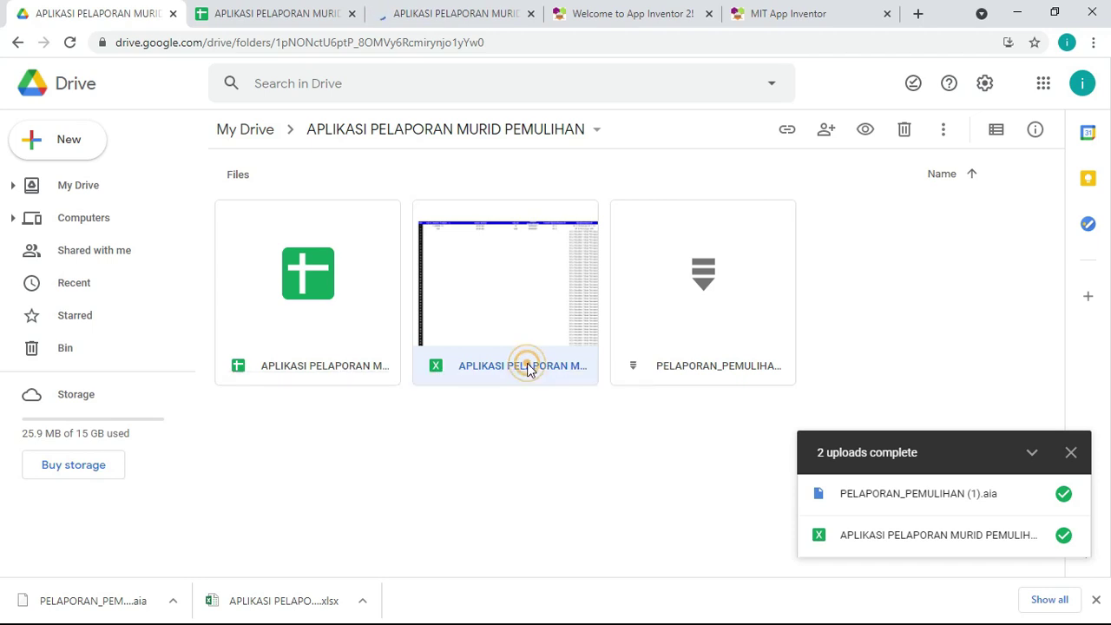
pyautogui.click(527, 363)
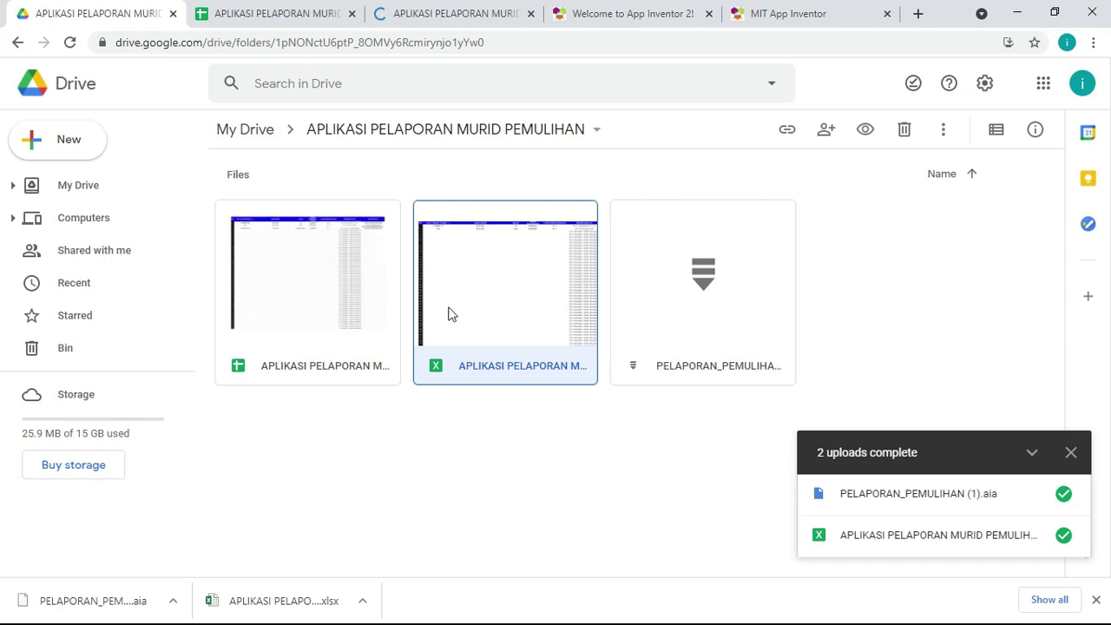
pyautogui.moveTo(513, 41); pyautogui.dragTo(79, 27)
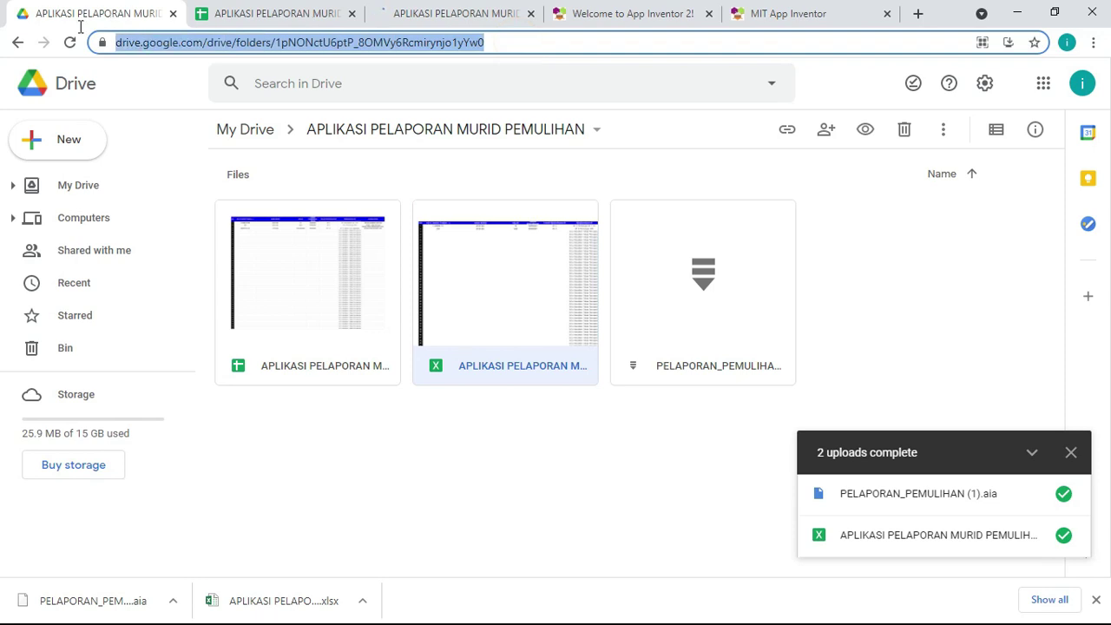
pyautogui.click(787, 15)
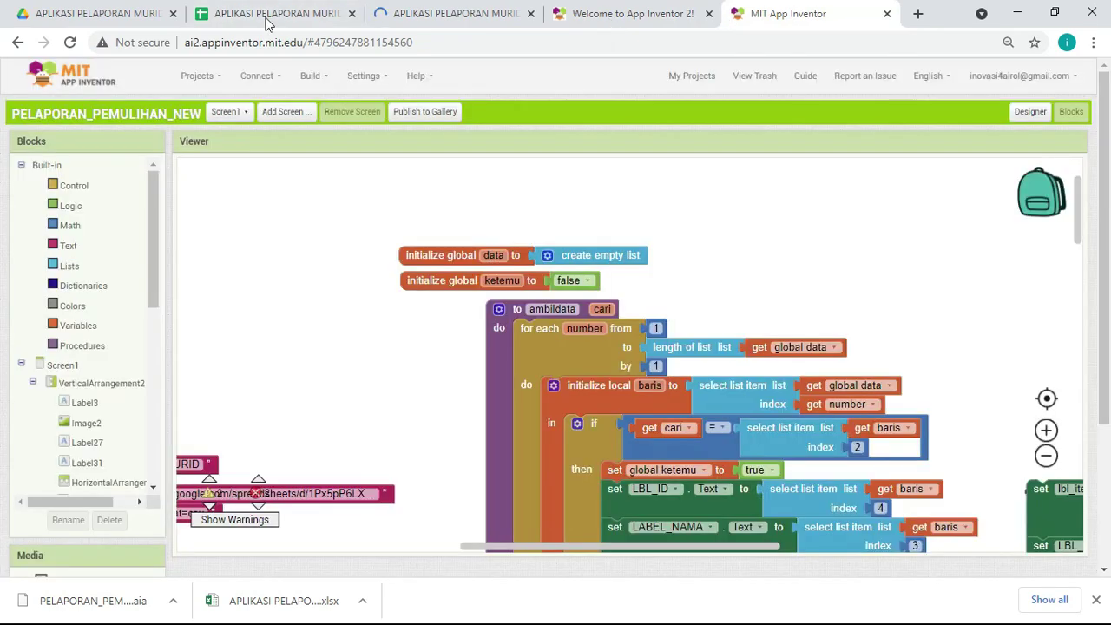
# Step: Check each spreadsheet tab and close the binned xlsx spreadsheet
pyautogui.click(284, 14)
pyautogui.click(425, 16)
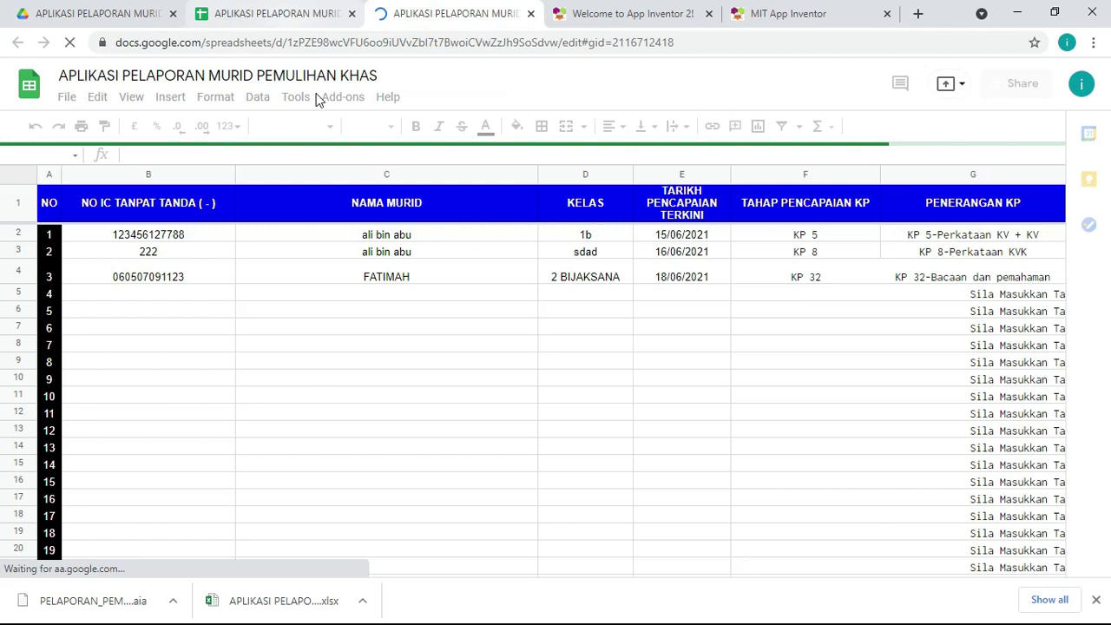
pyautogui.click(271, 18)
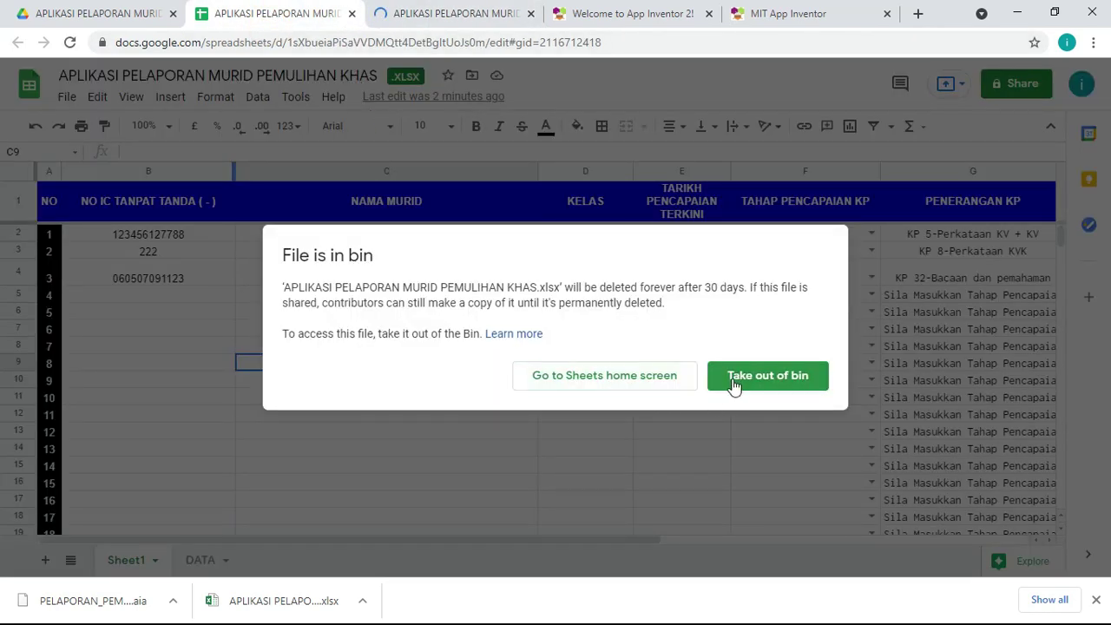
pyautogui.click(352, 13)
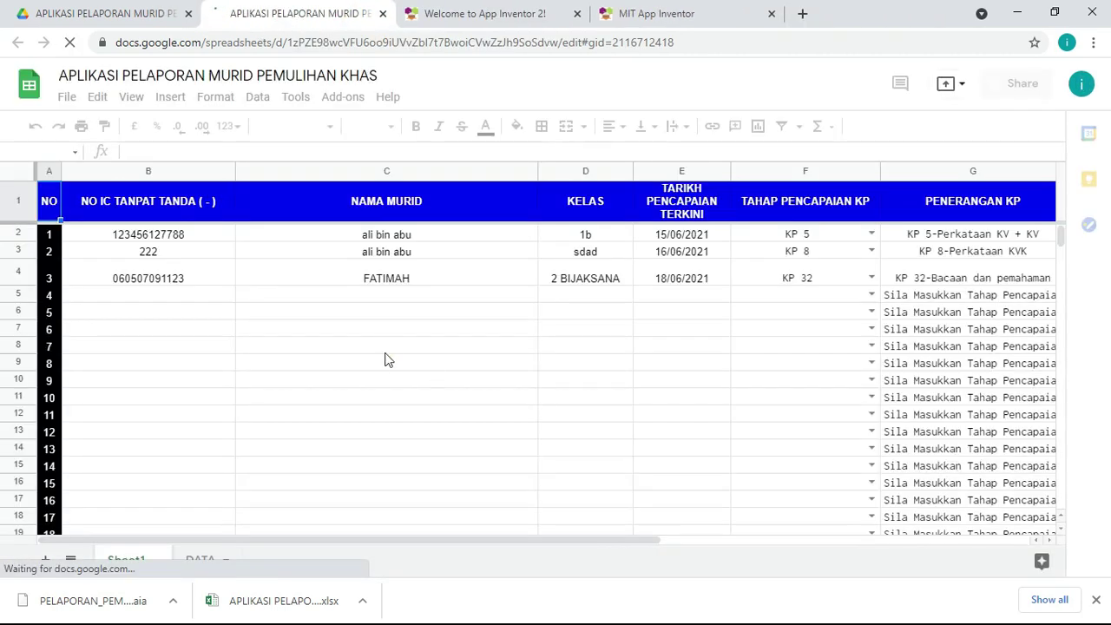
# Step: Open APLIKASI PELAPORAN MURID PEMULIHAN KHAS from Drive and select its full /edit address
pyautogui.click(50, 21)
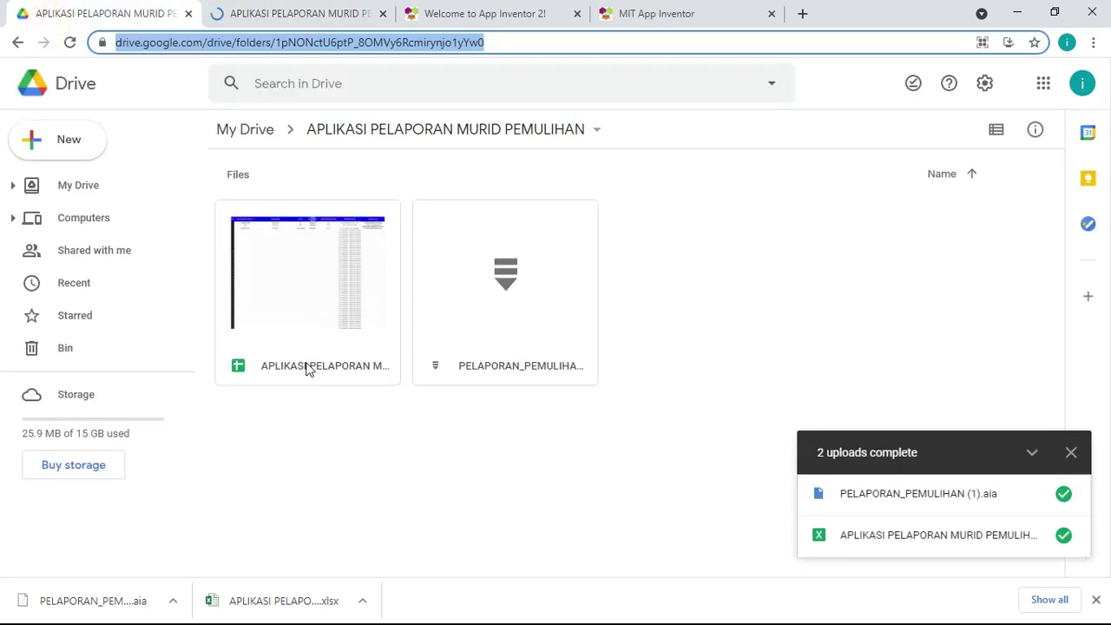
pyautogui.doubleClick(315, 367)
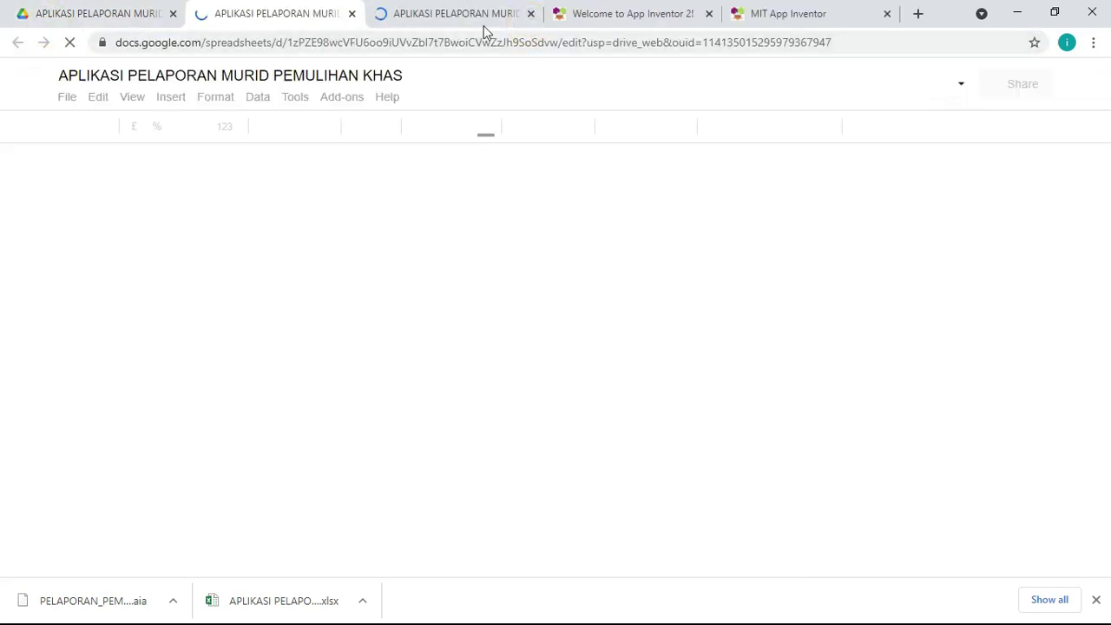
pyautogui.click(531, 14)
pyautogui.moveTo(850, 42); pyautogui.dragTo(69, 48)
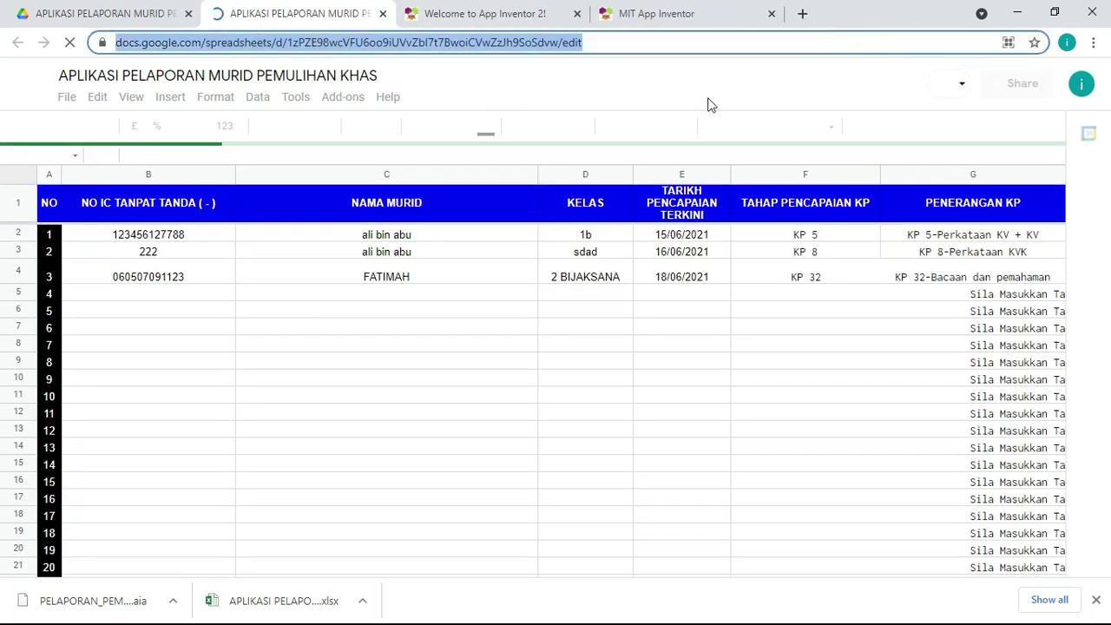
pyautogui.click(602, 42)
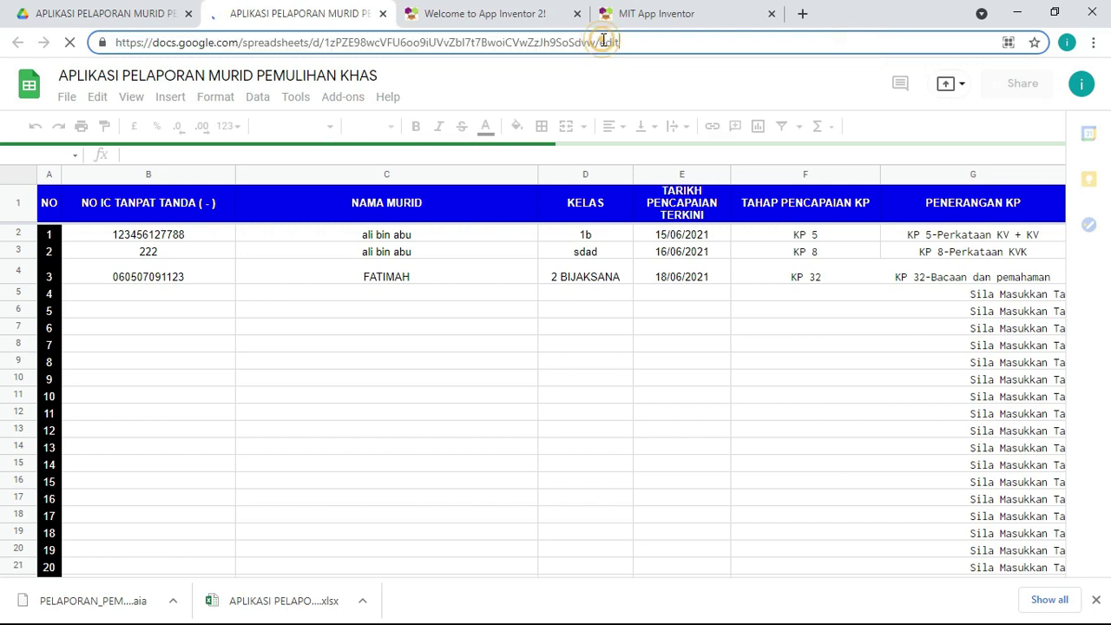
pyautogui.click(661, 15)
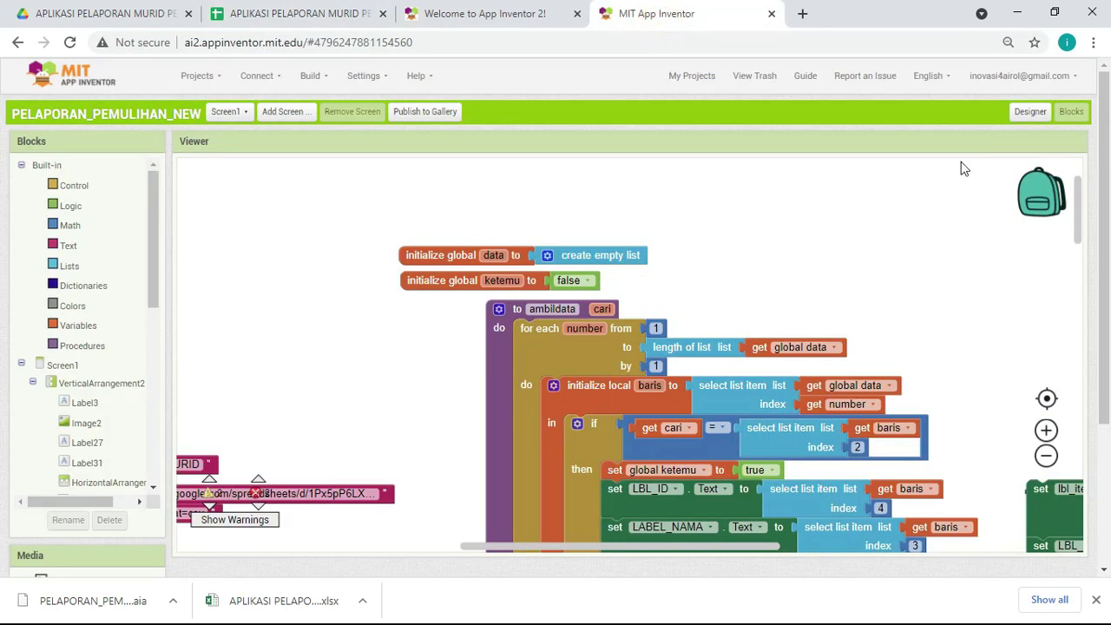
# Step: Check the Designer and project options, then inspect the spreadsheet URL in the join block
pyautogui.click(1028, 112)
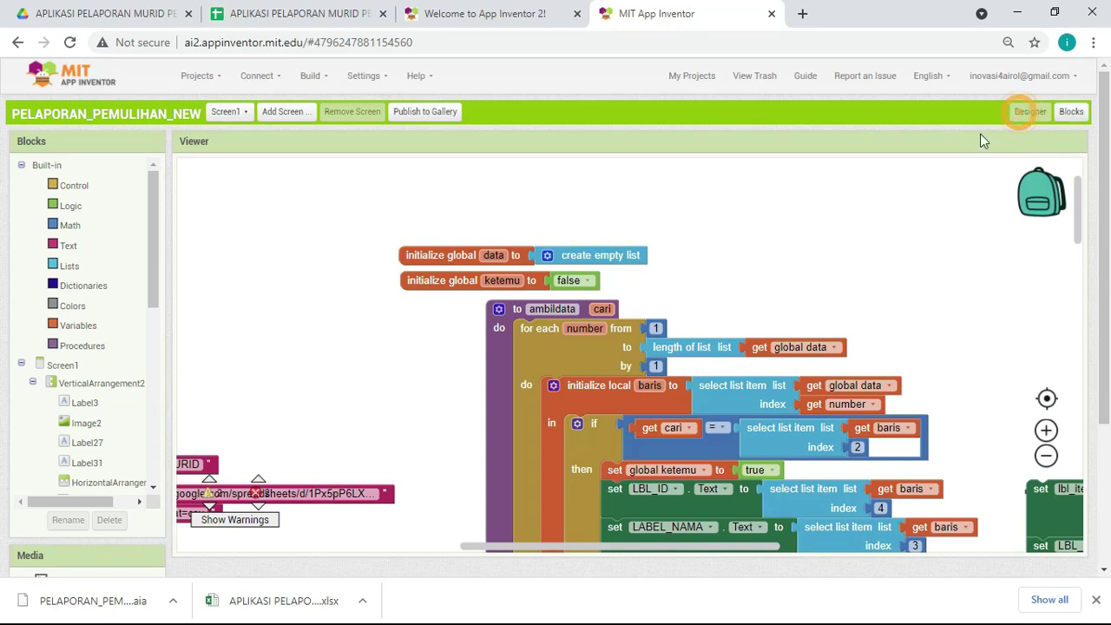
pyautogui.click(206, 76)
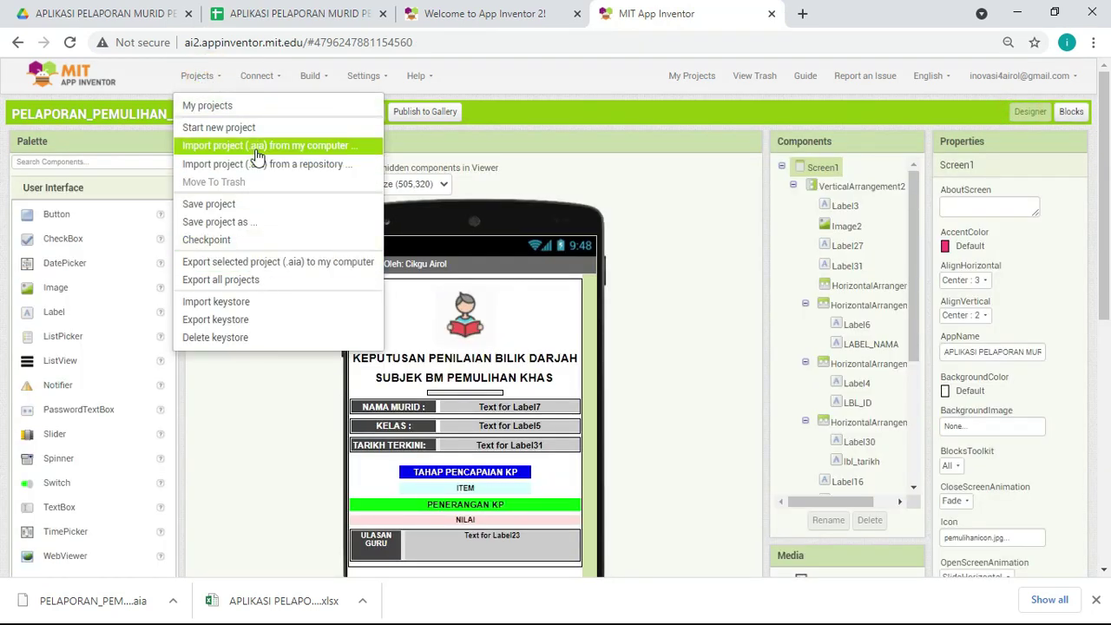
pyautogui.click(668, 288)
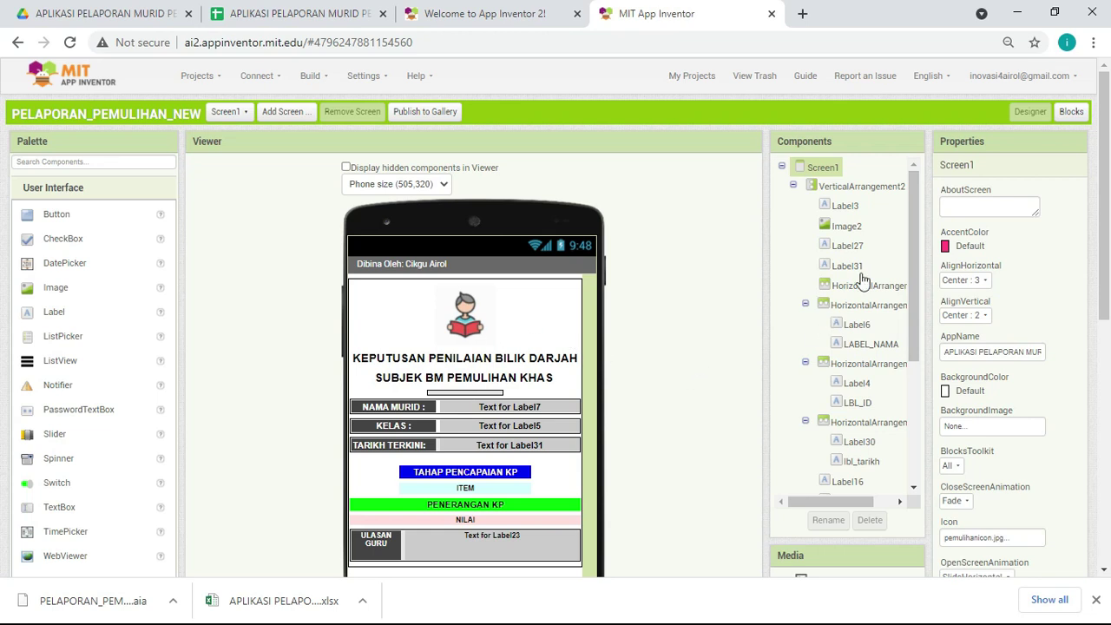
pyautogui.click(1073, 113)
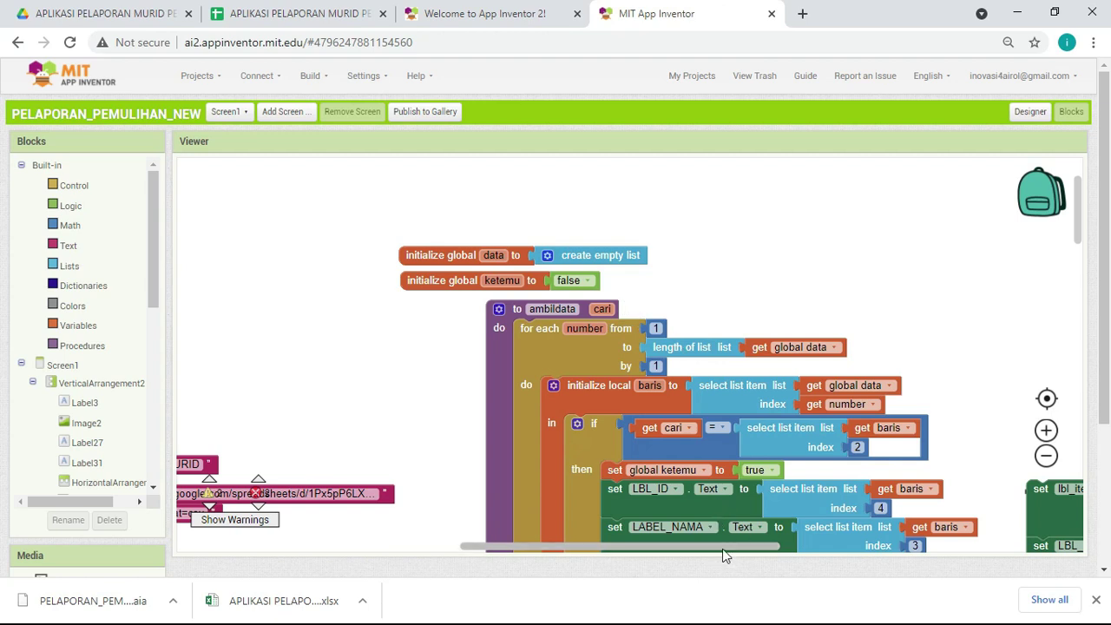
pyautogui.moveTo(720, 547); pyautogui.dragTo(560, 547)
pyautogui.scroll(-5, 824, 367)
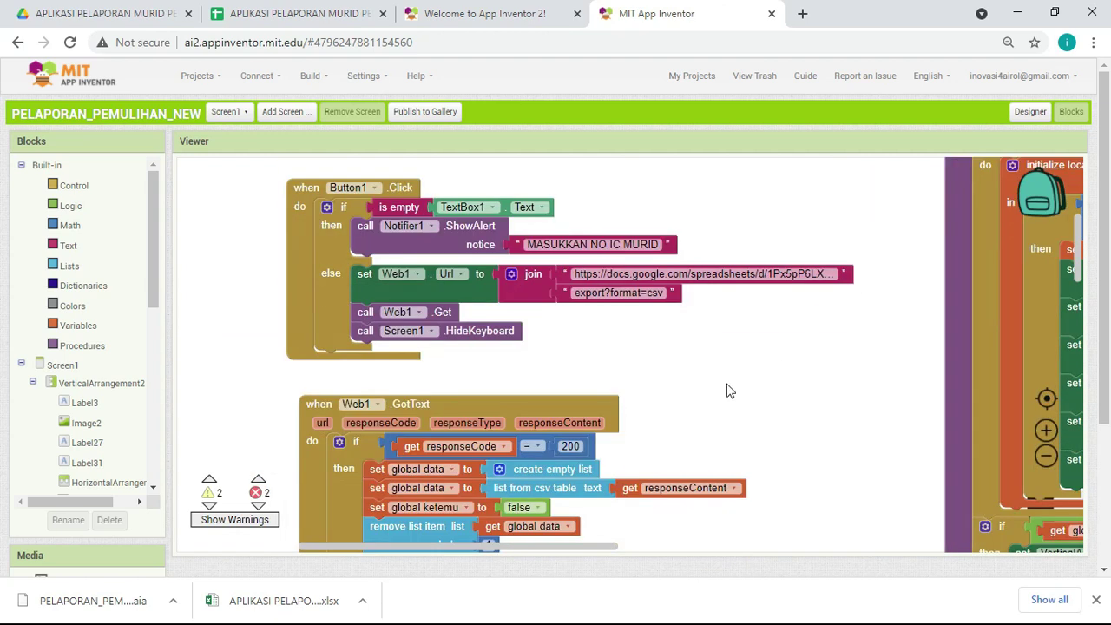
pyautogui.click(729, 274)
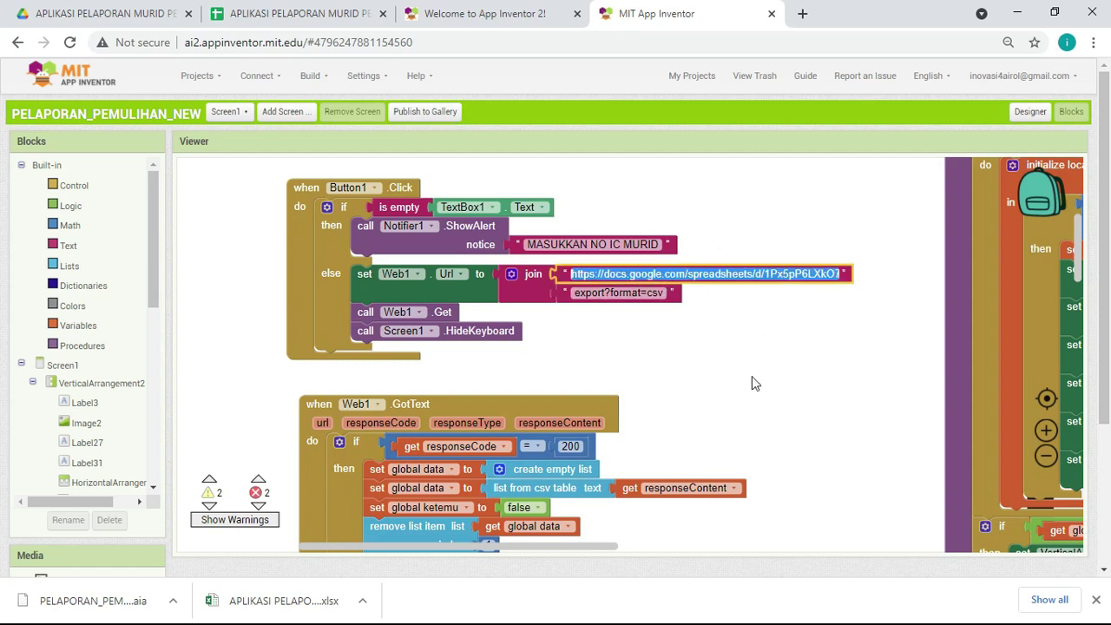
# Step: Drag the stray five-block set…join group holding the URL to the trash and confirm
pyautogui.scroll(-3, 751, 383)
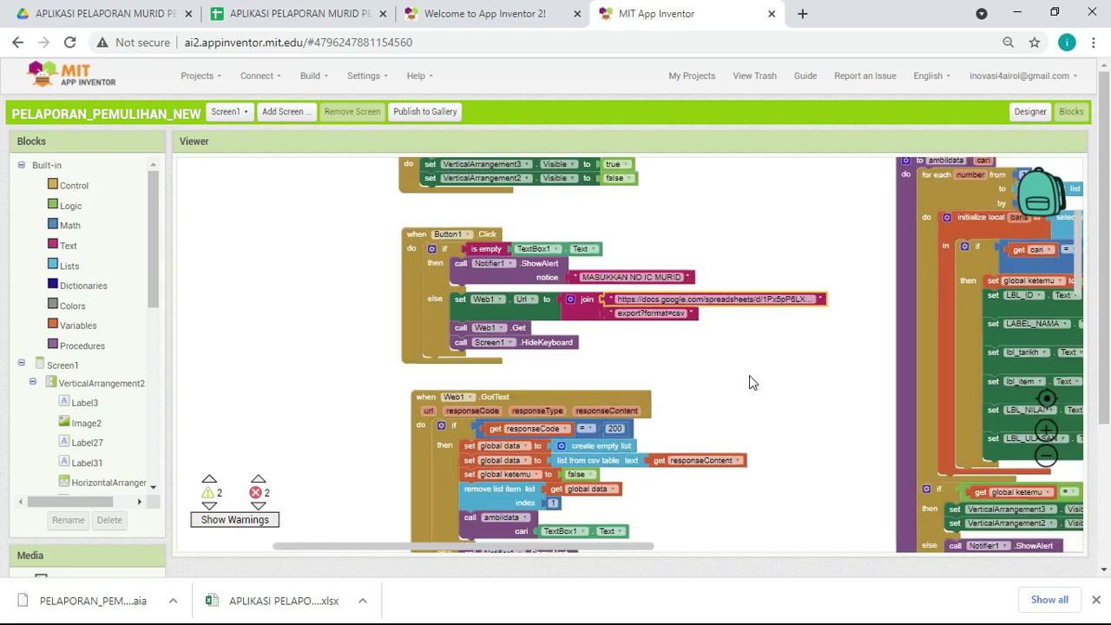
pyautogui.scroll(-2, 749, 375)
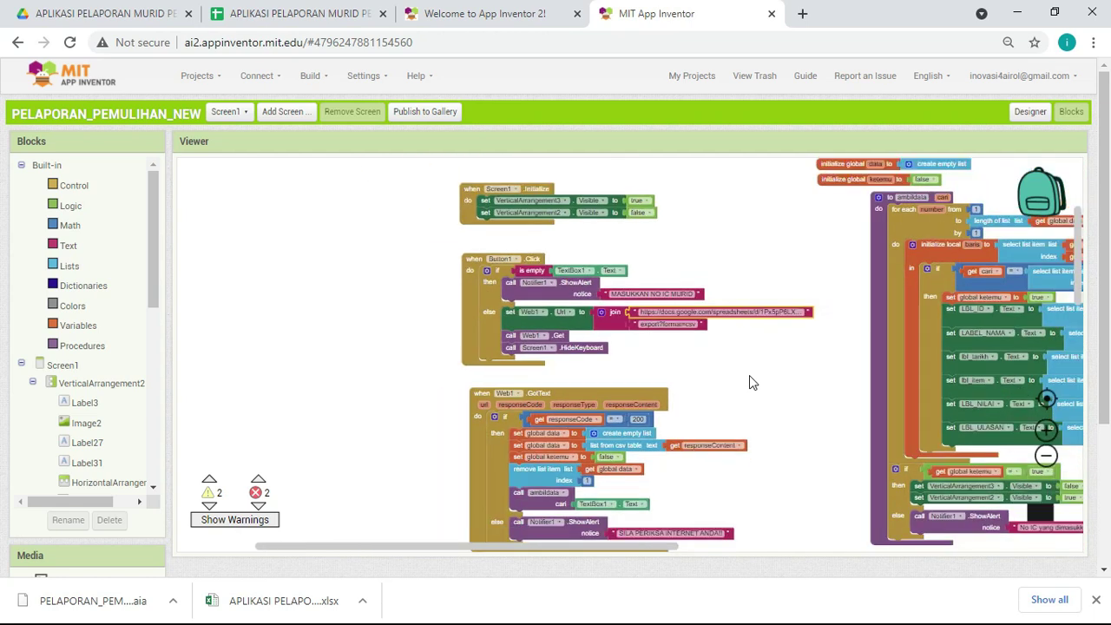
pyautogui.moveTo(787, 389); pyautogui.dragTo(525, 354)
pyautogui.moveTo(877, 293); pyautogui.dragTo(1051, 515)
pyautogui.click(585, 335)
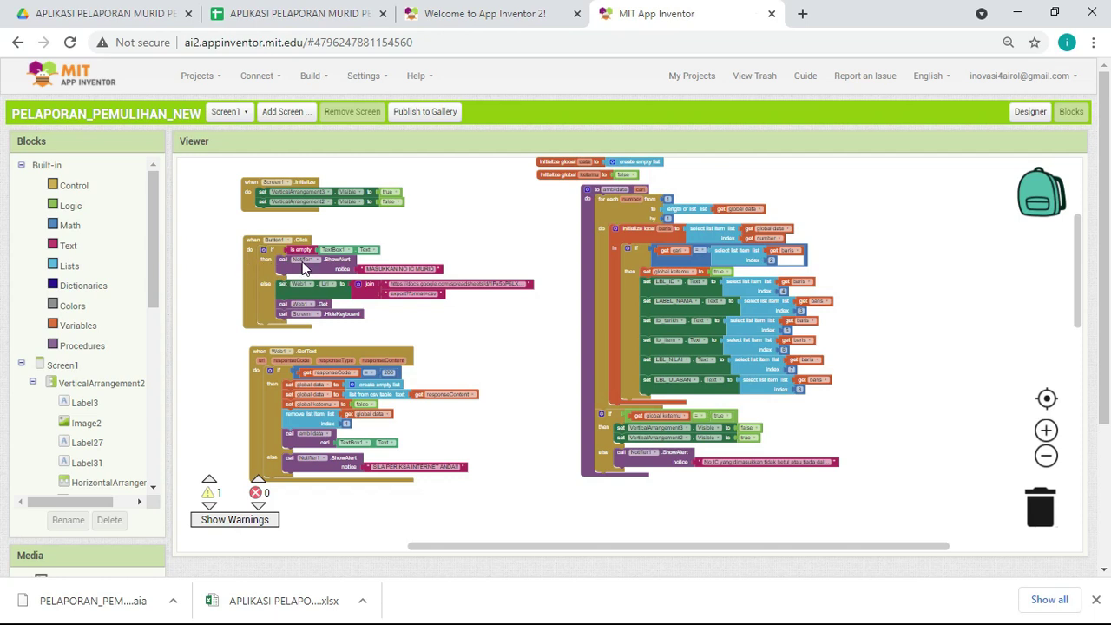
pyautogui.scroll(1, 444, 279)
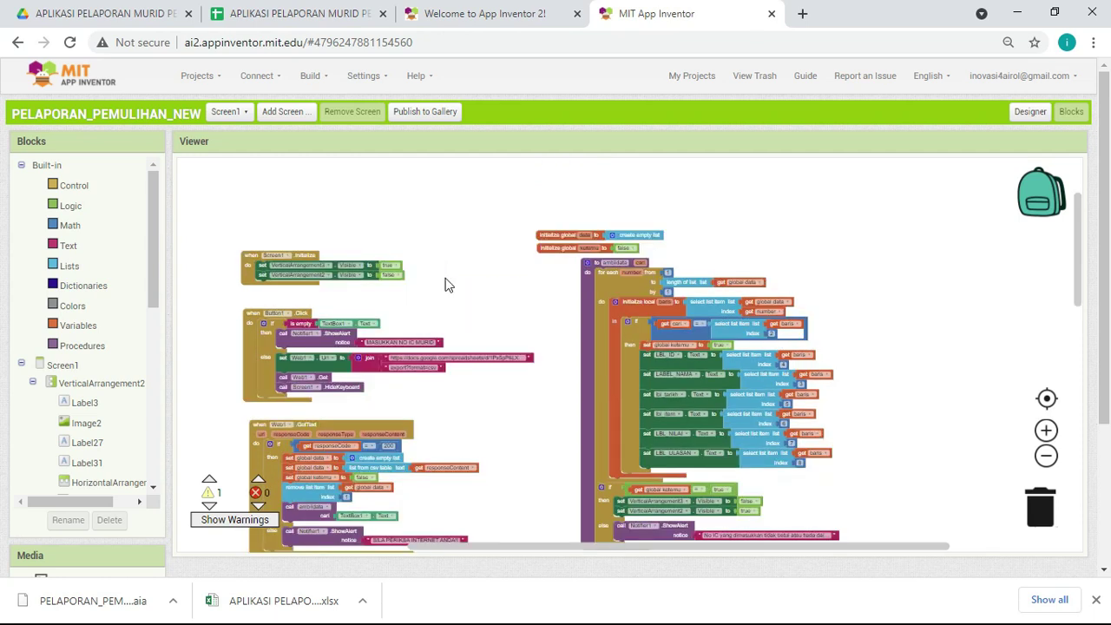
pyautogui.scroll(3, 466, 300)
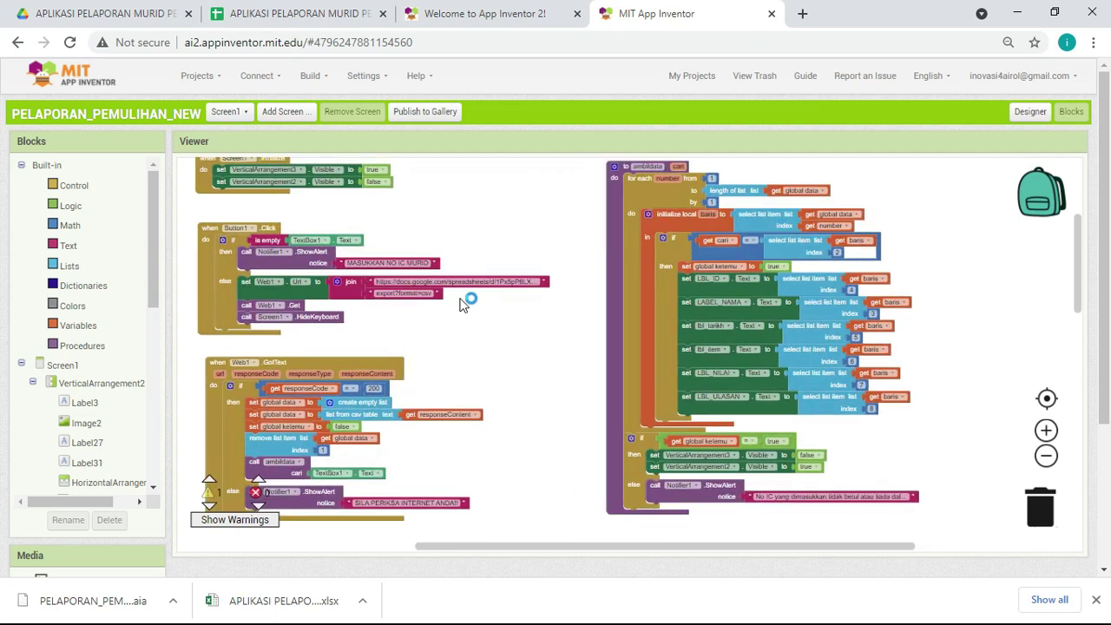
pyautogui.moveTo(583, 544); pyautogui.dragTo(488, 548)
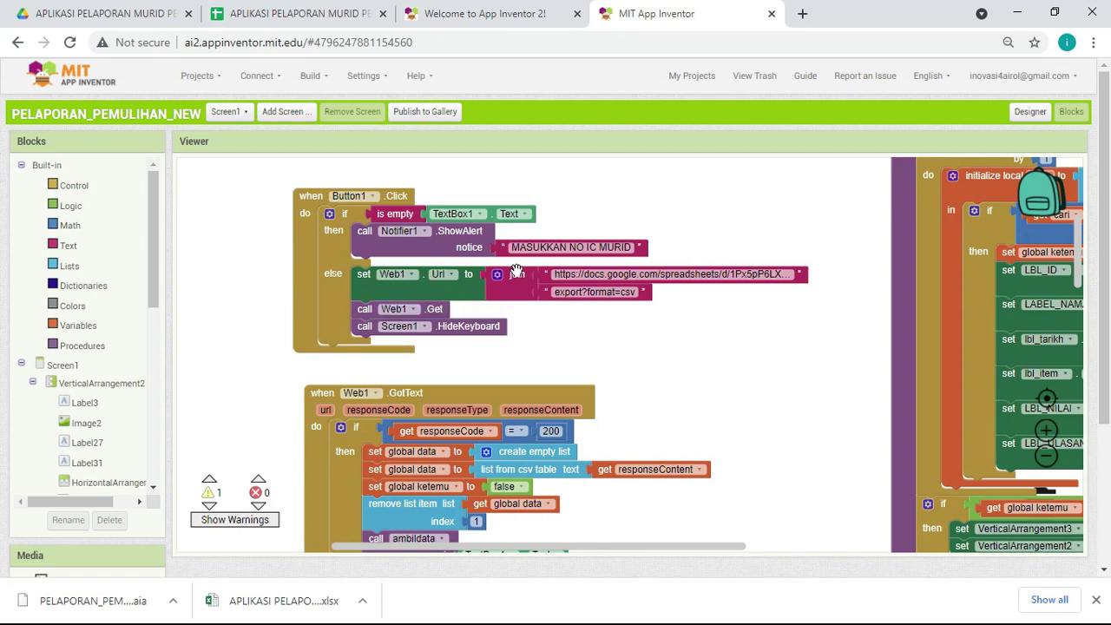
pyautogui.click(701, 274)
# Step: Select the student spreadsheet's full https address, then return to the Drive folder
pyautogui.click(291, 13)
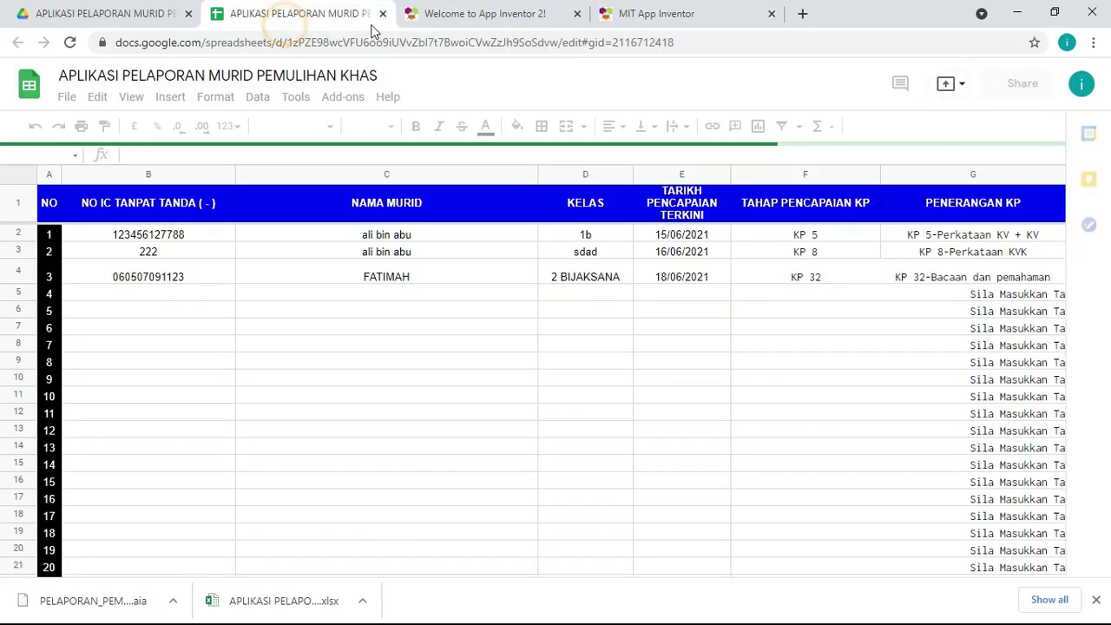
pyautogui.click(703, 41)
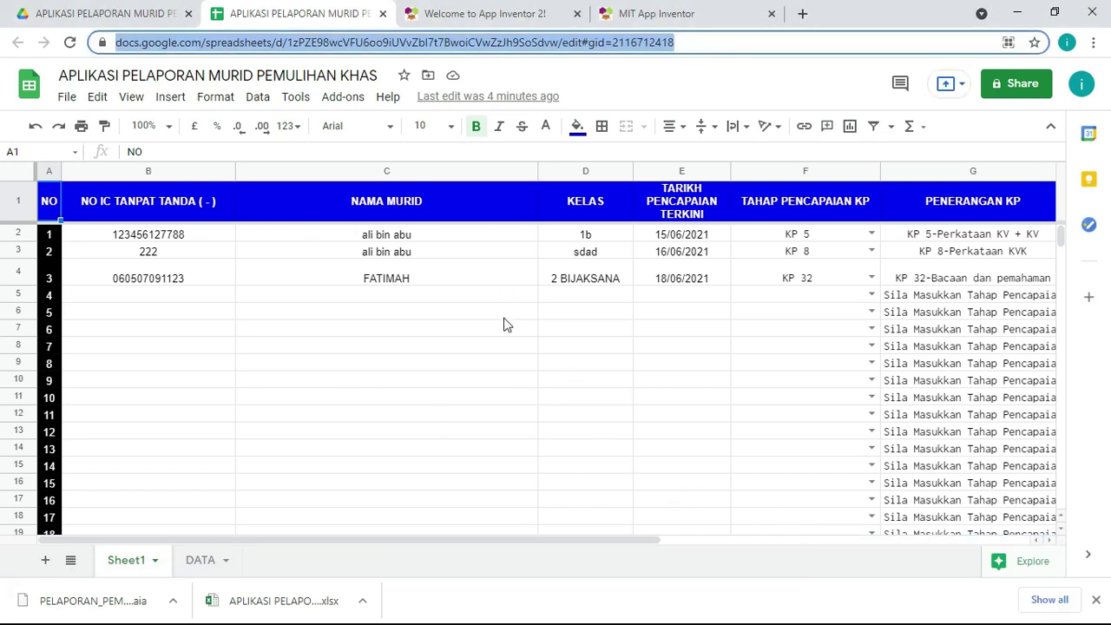
pyautogui.click(699, 41)
pyautogui.moveTo(719, 42); pyautogui.dragTo(91, 31)
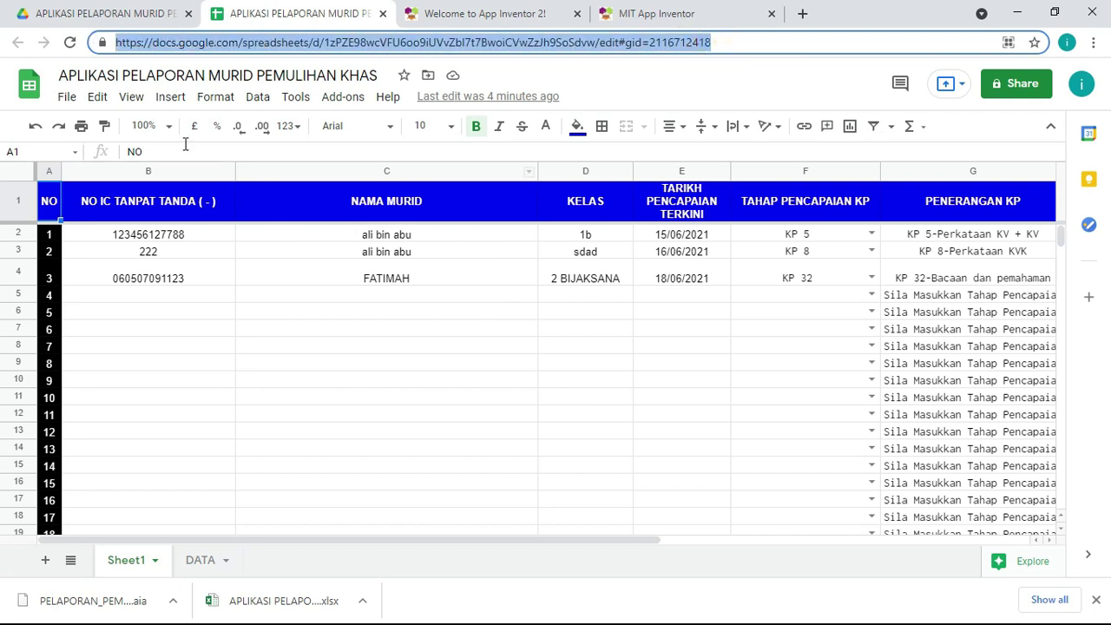
pyautogui.click(106, 15)
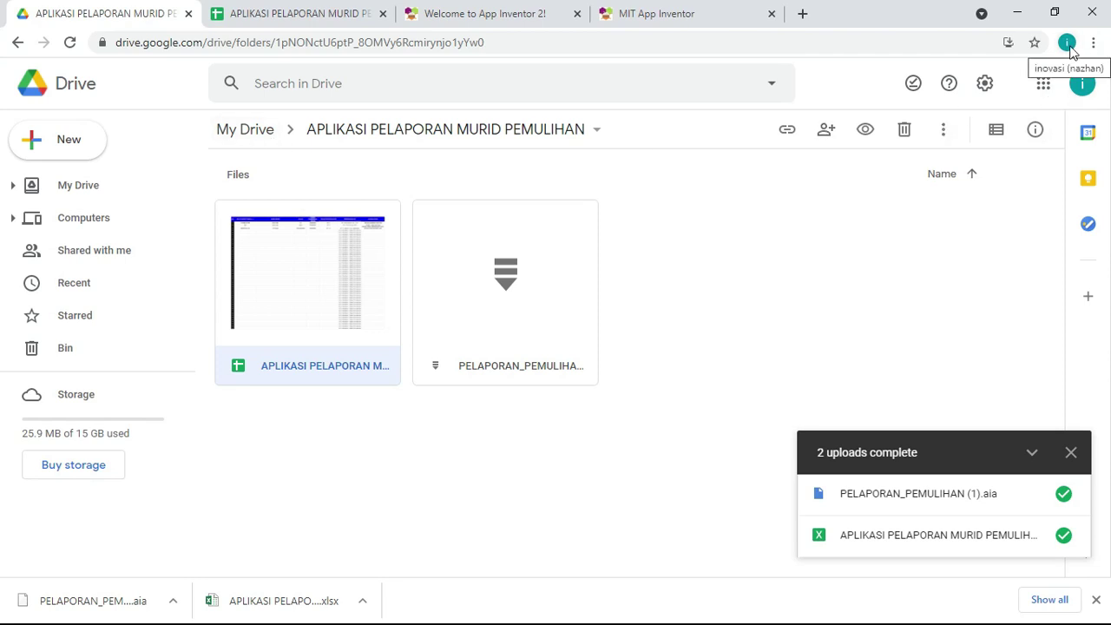
# Step: Minimize the browser and File Explorer, then open the Chrome profile shortcut on the desktop
pyautogui.click(1069, 45)
pyautogui.click(700, 255)
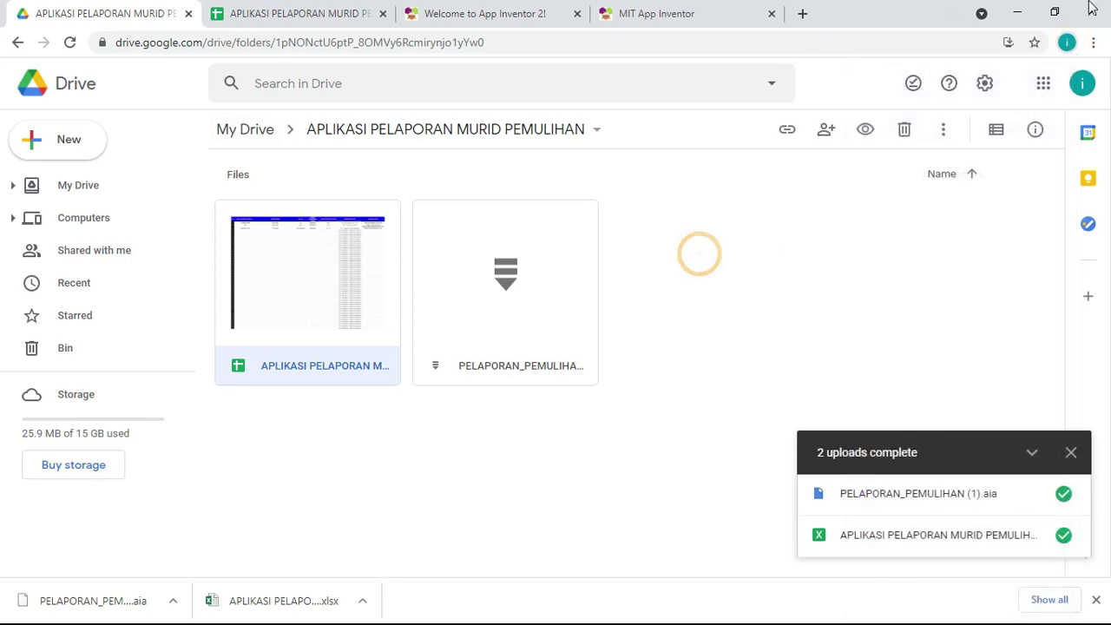
pyautogui.click(1016, 13)
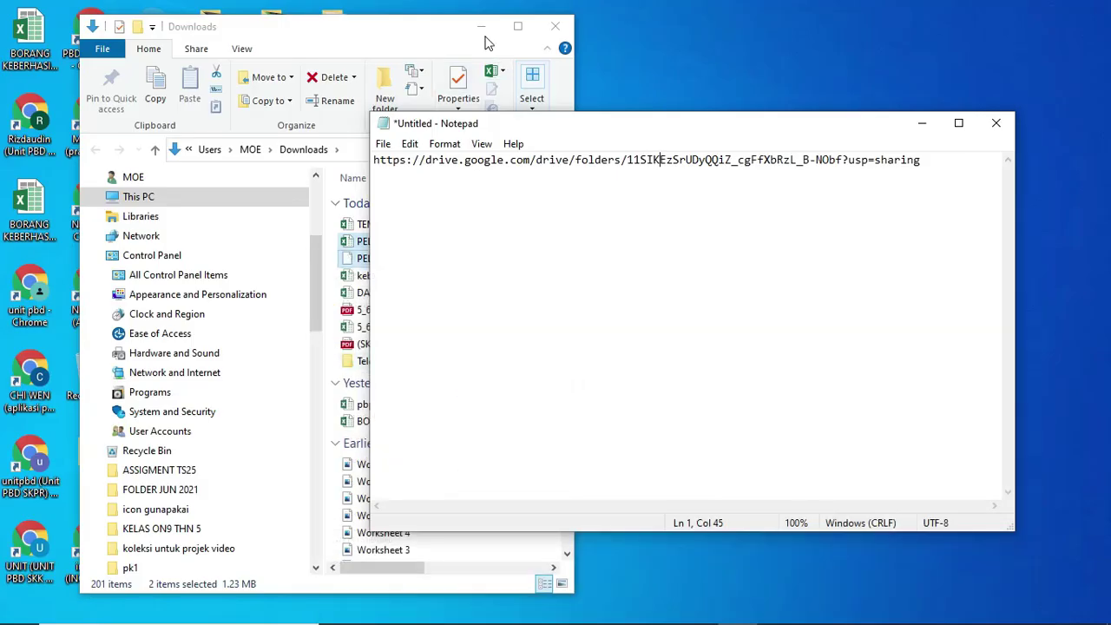
pyautogui.click(483, 26)
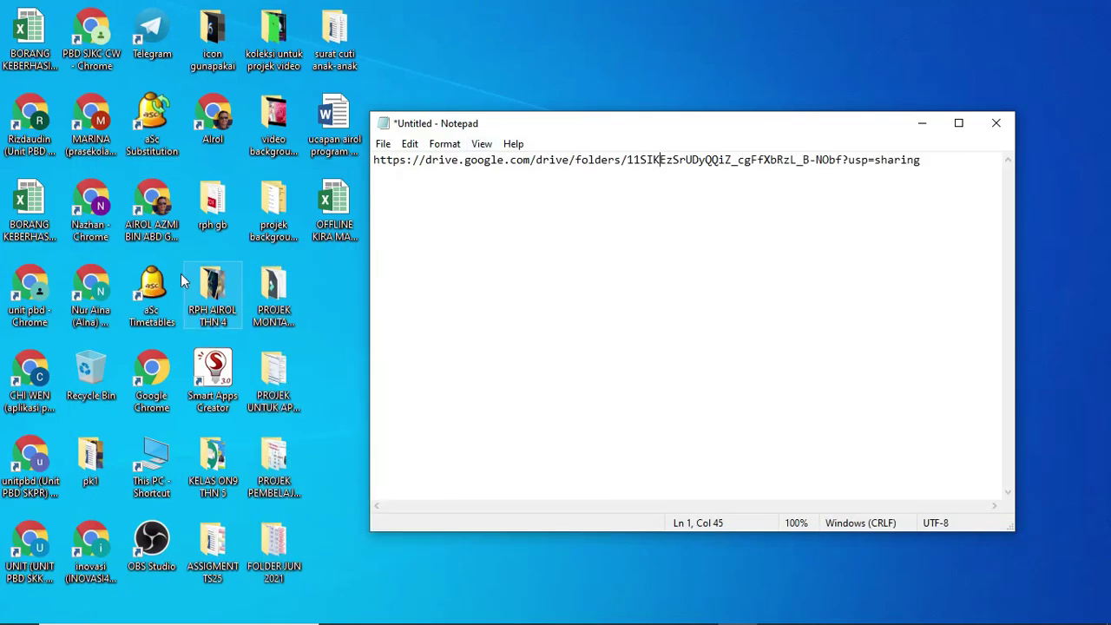
pyautogui.click(208, 148)
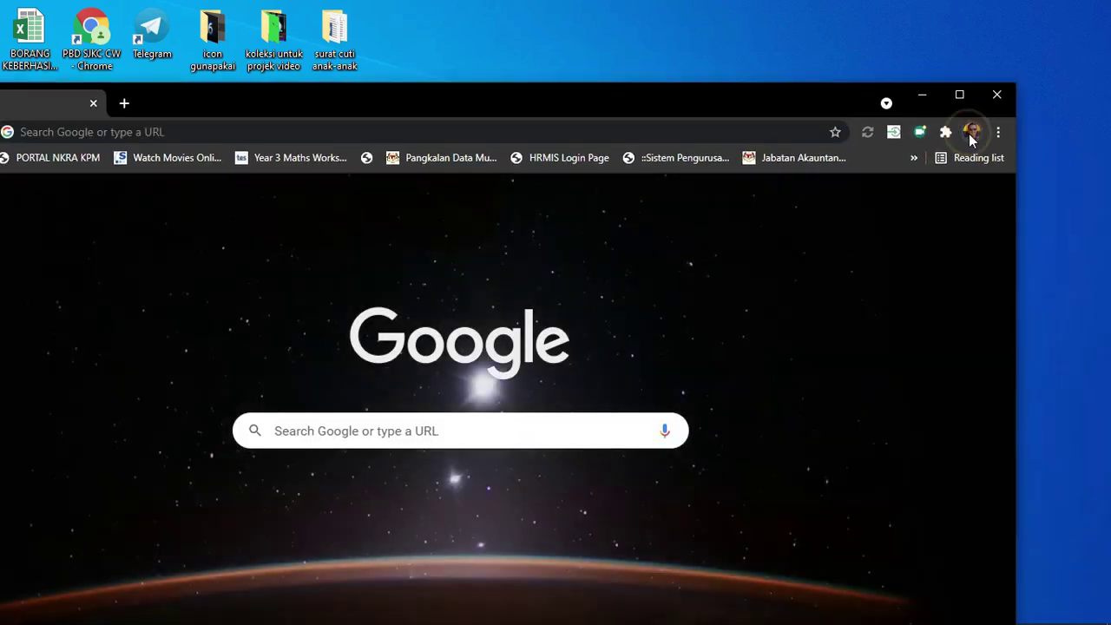
# Step: Check the signed-in Chrome profile, minimize it, and restore the Drive folder window
pyautogui.click(970, 131)
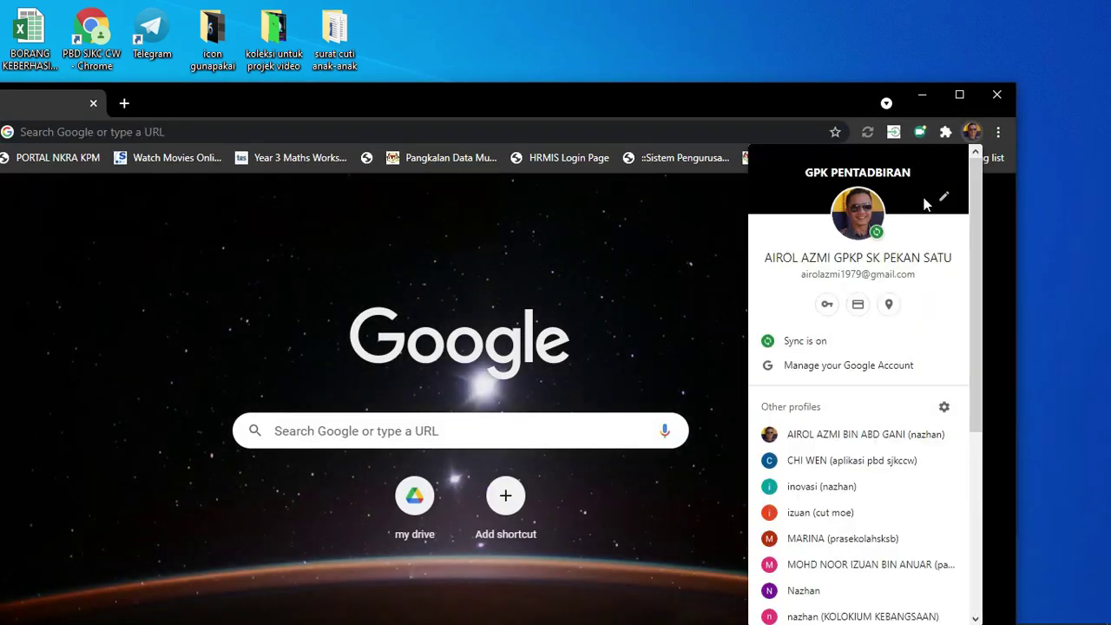
pyautogui.click(922, 94)
pyautogui.moveTo(538, 618)
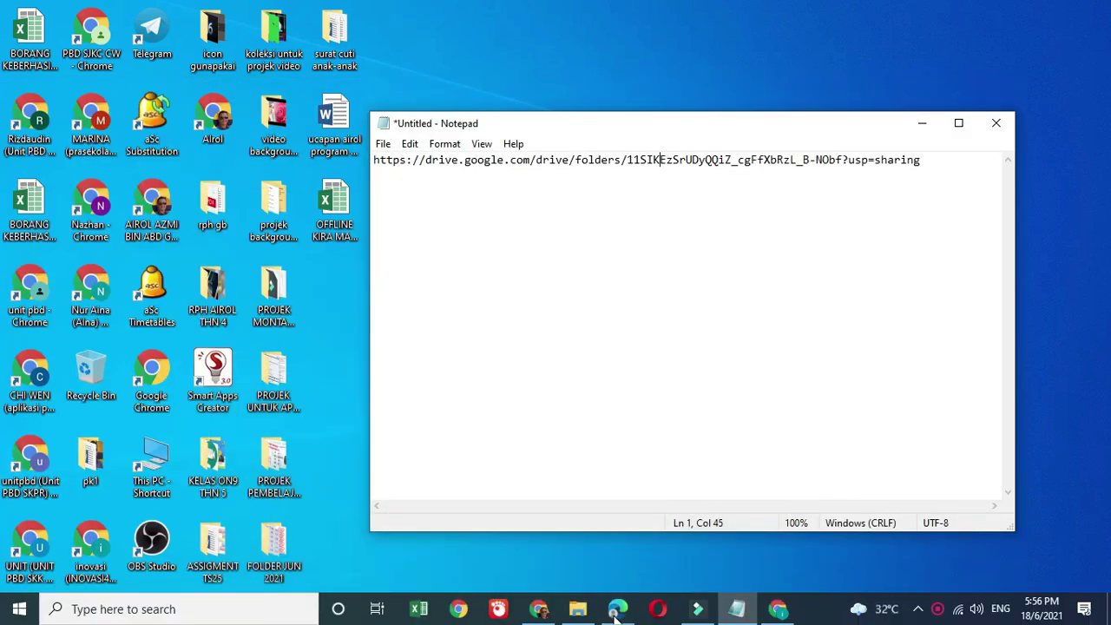
pyautogui.click(778, 609)
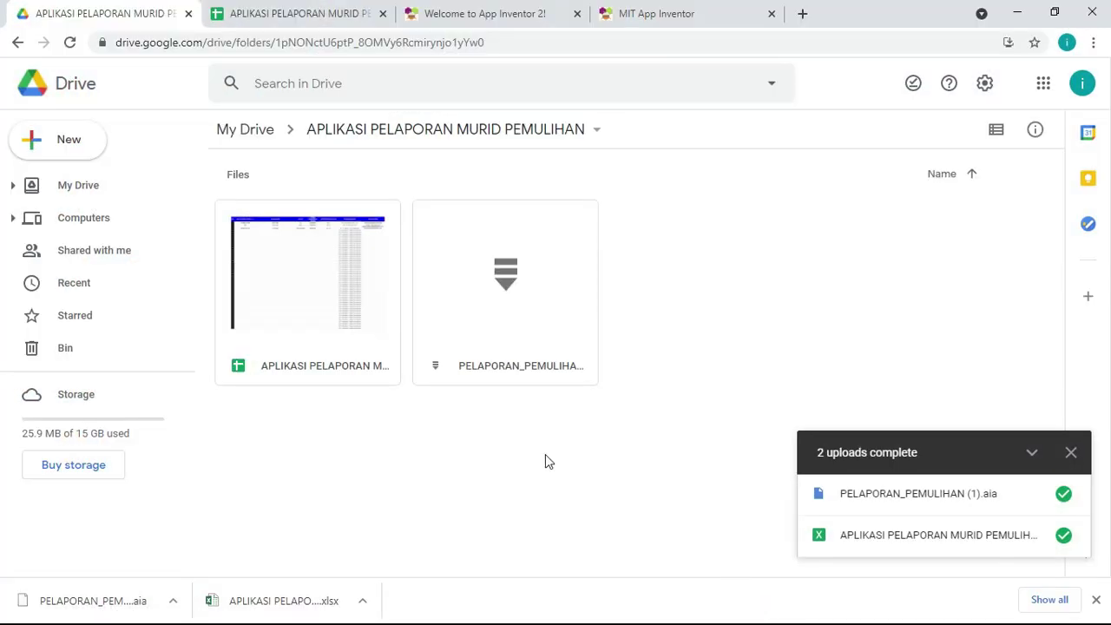
# Step: Make the student records spreadsheet viewable by anyone with the link
pyautogui.click(657, 14)
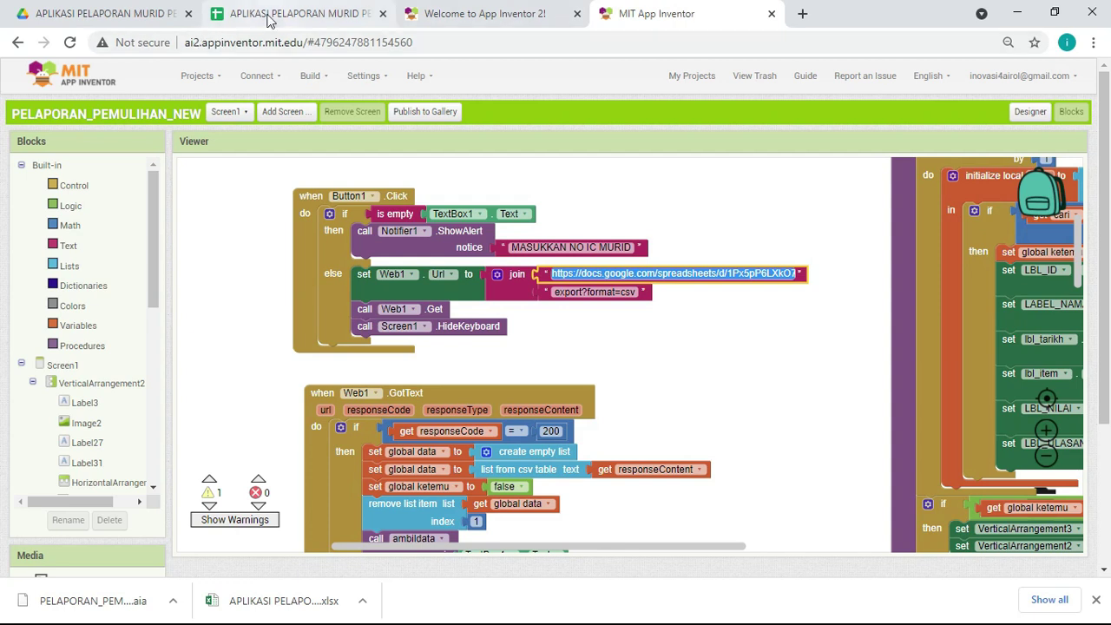
pyautogui.click(268, 14)
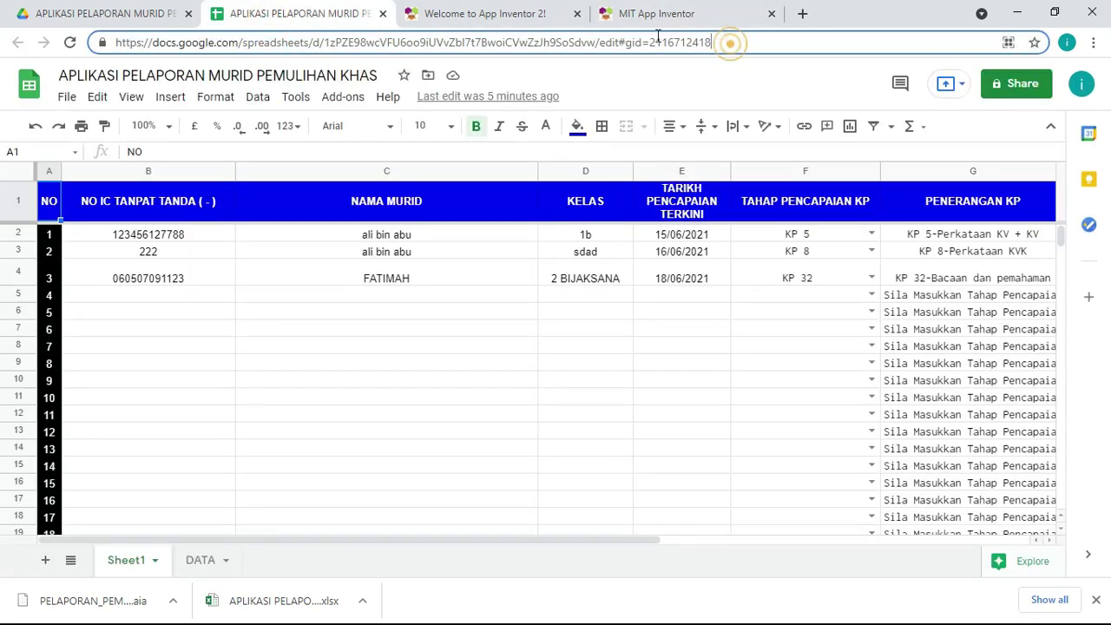
pyautogui.moveTo(734, 42); pyautogui.dragTo(82, 31)
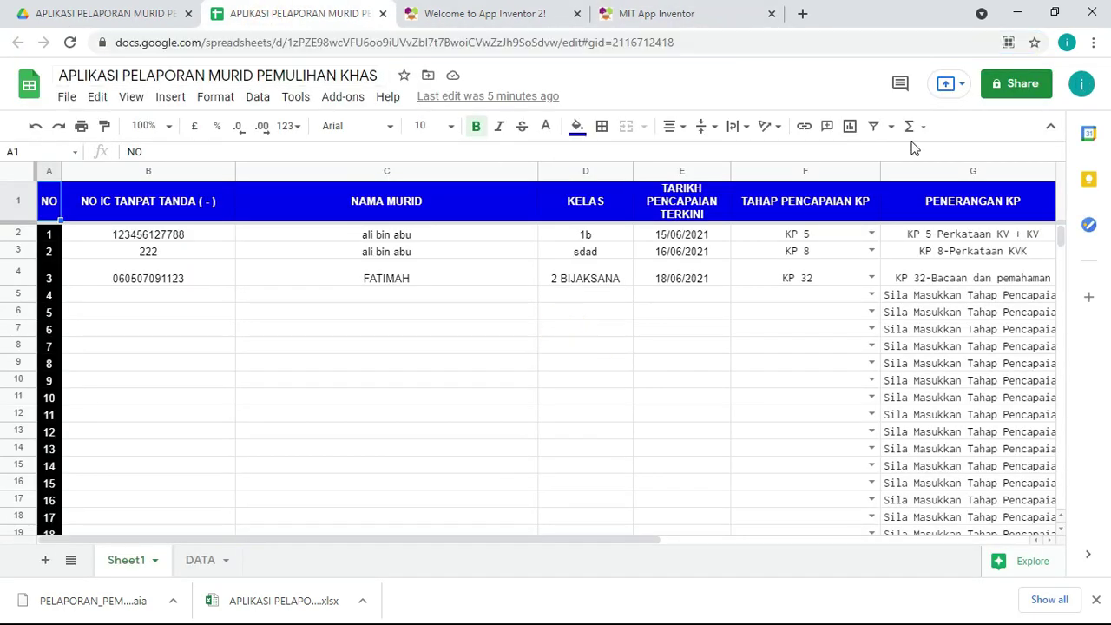
pyautogui.click(1024, 88)
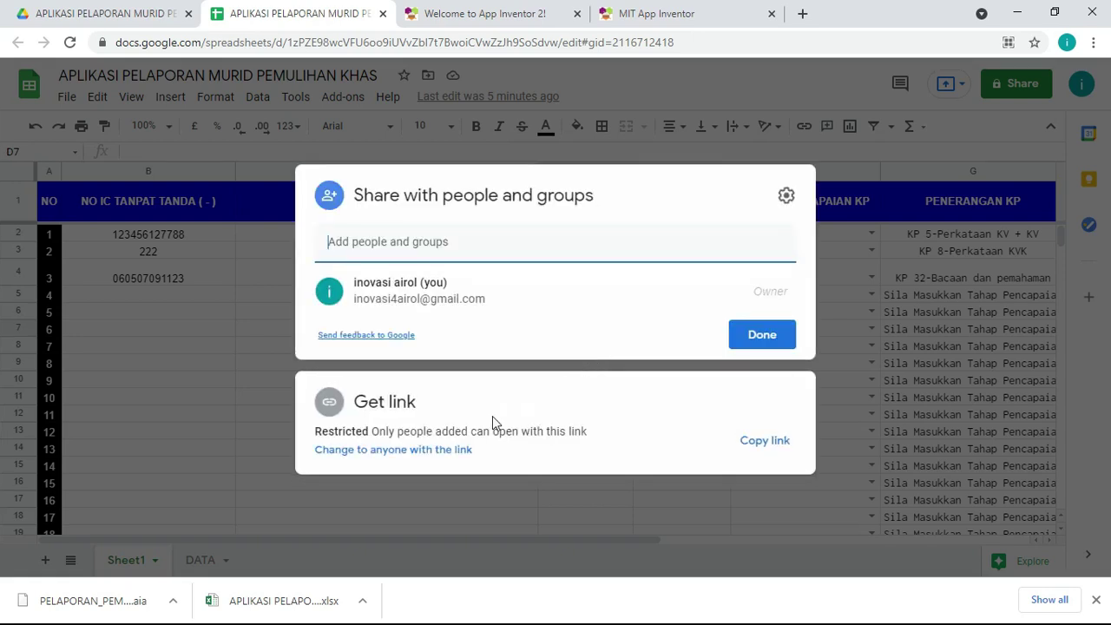
pyautogui.click(404, 452)
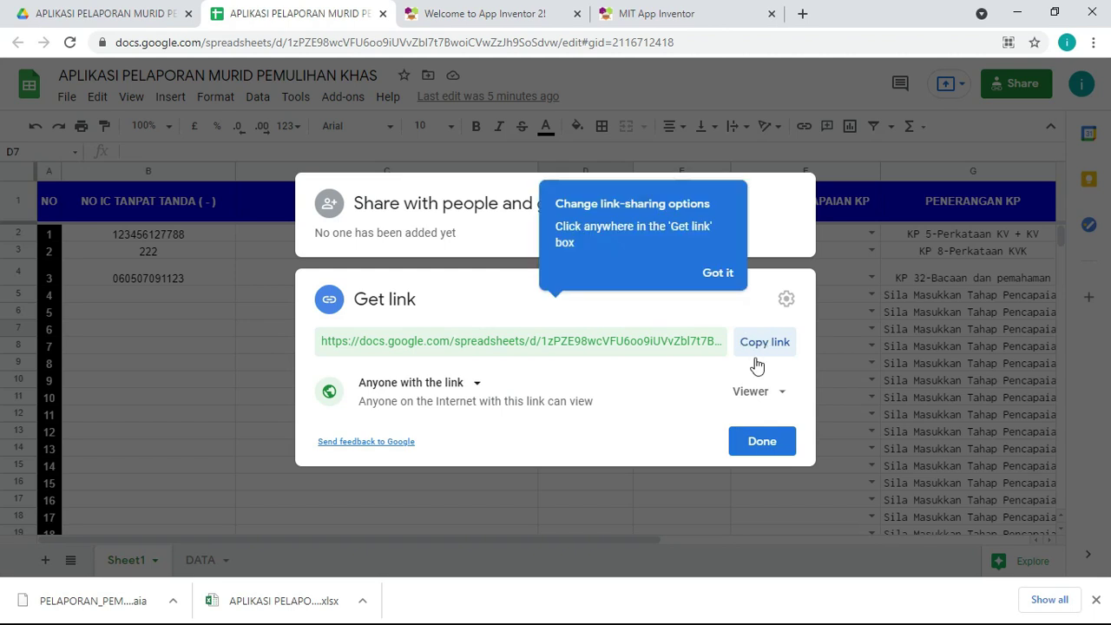
pyautogui.click(753, 444)
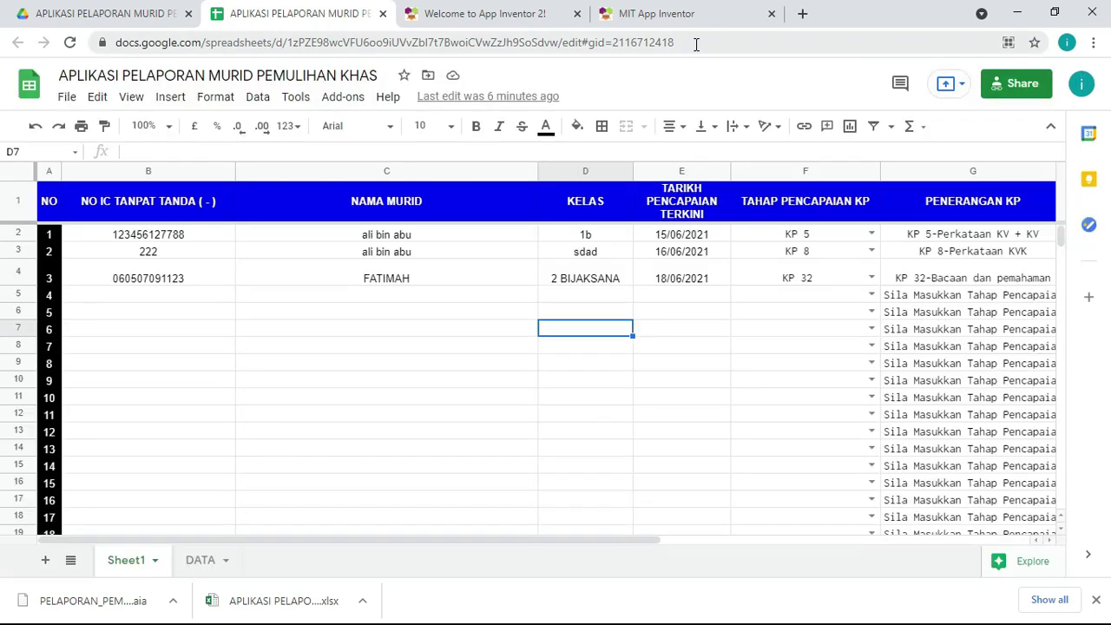
# Step: Copy the spreadsheet's full web address from the address bar
pyautogui.click(697, 45)
pyautogui.click(447, 363)
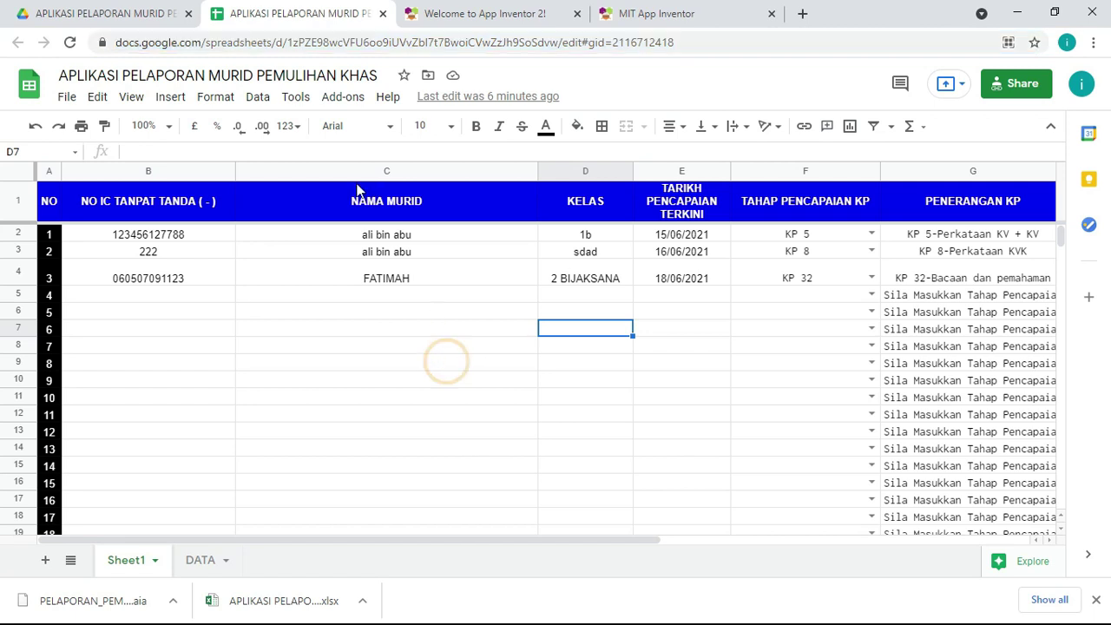
pyautogui.click(689, 44)
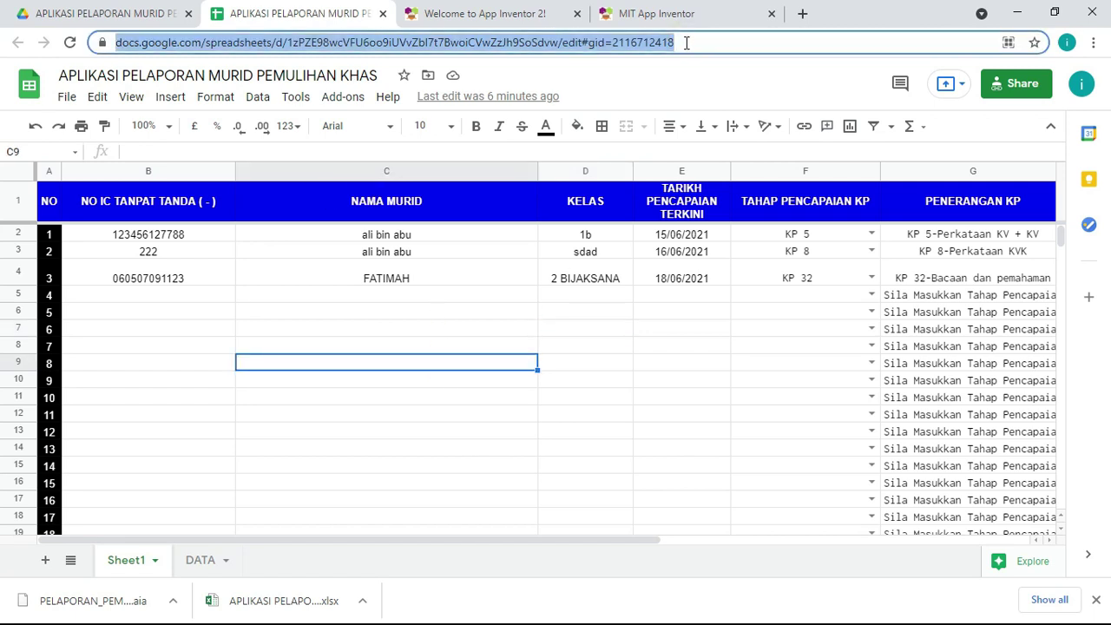
pyautogui.rightClick(636, 48)
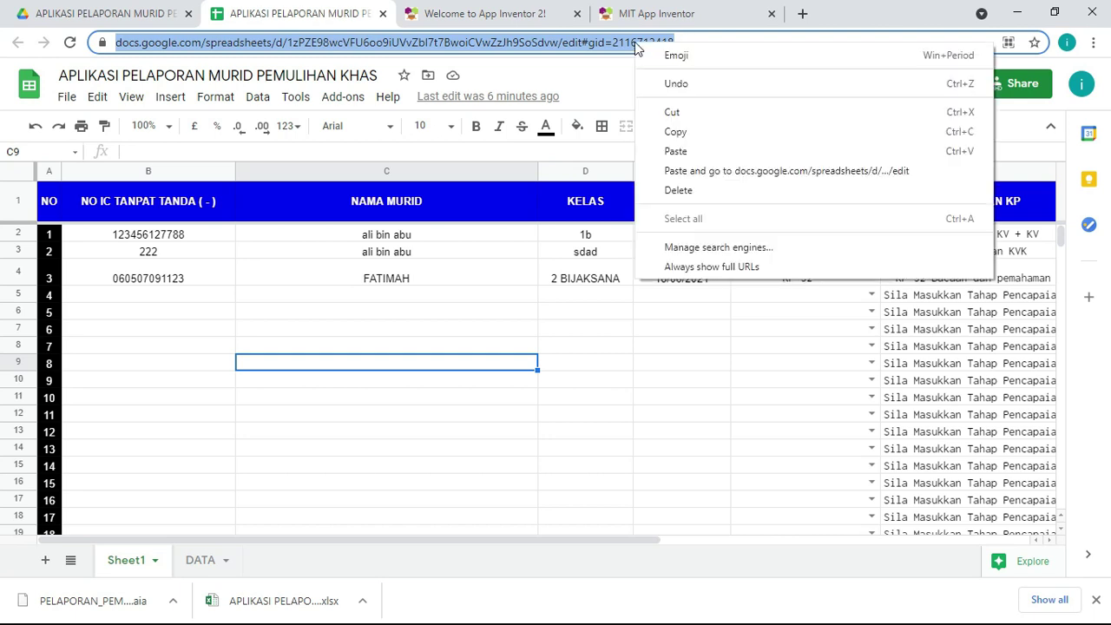
pyautogui.click(686, 132)
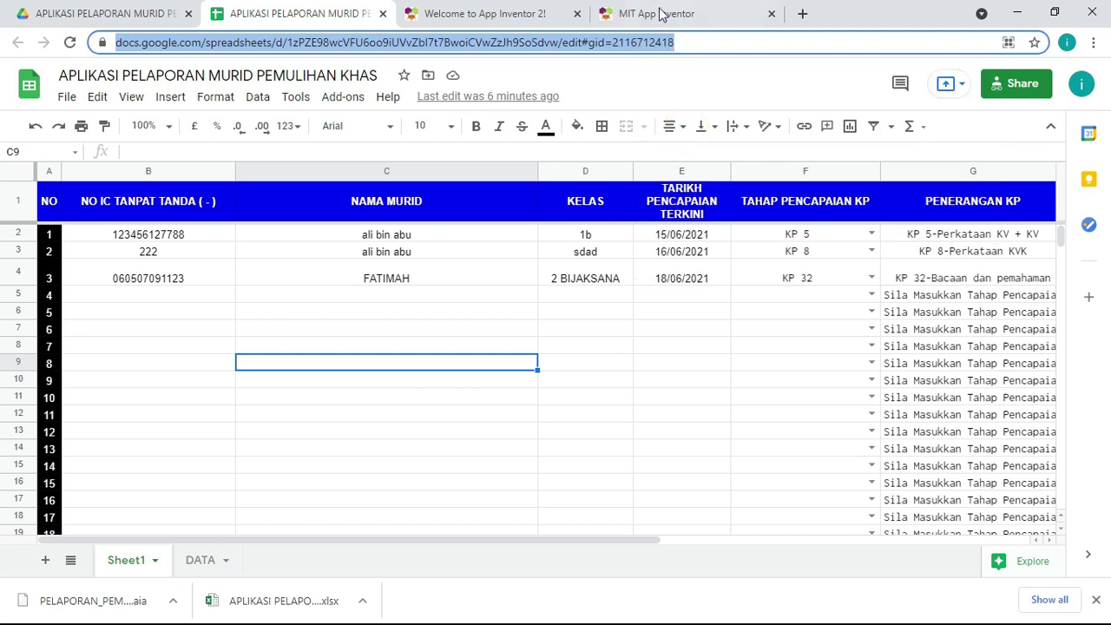
pyautogui.click(660, 14)
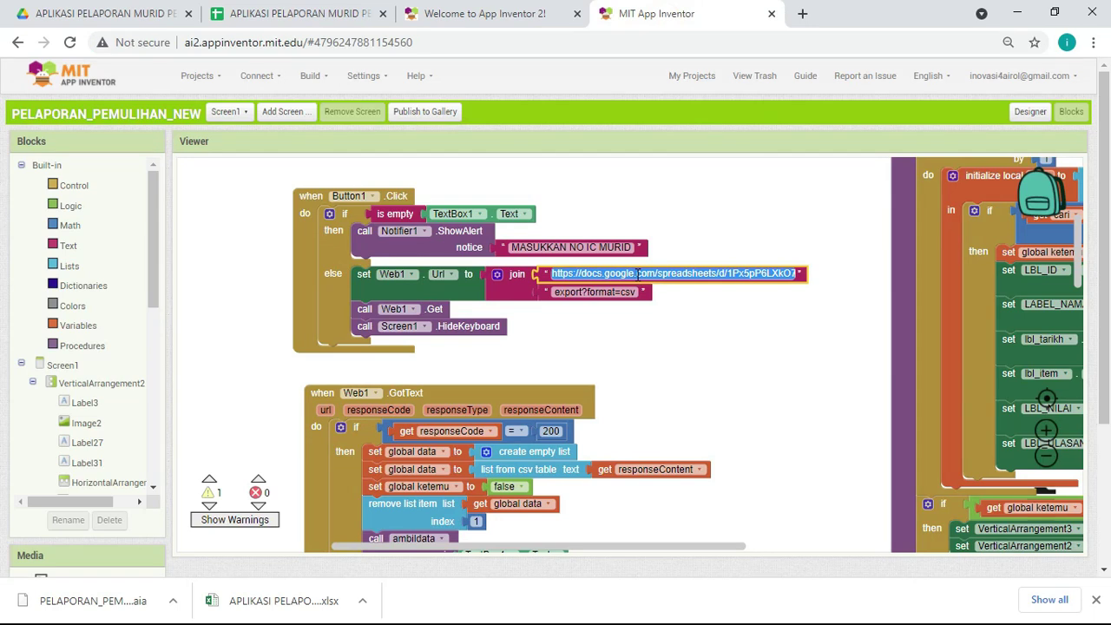
# Step: Replace the old spreadsheet address in the Web1.Url join with the newly copied one
pyautogui.click(665, 275)
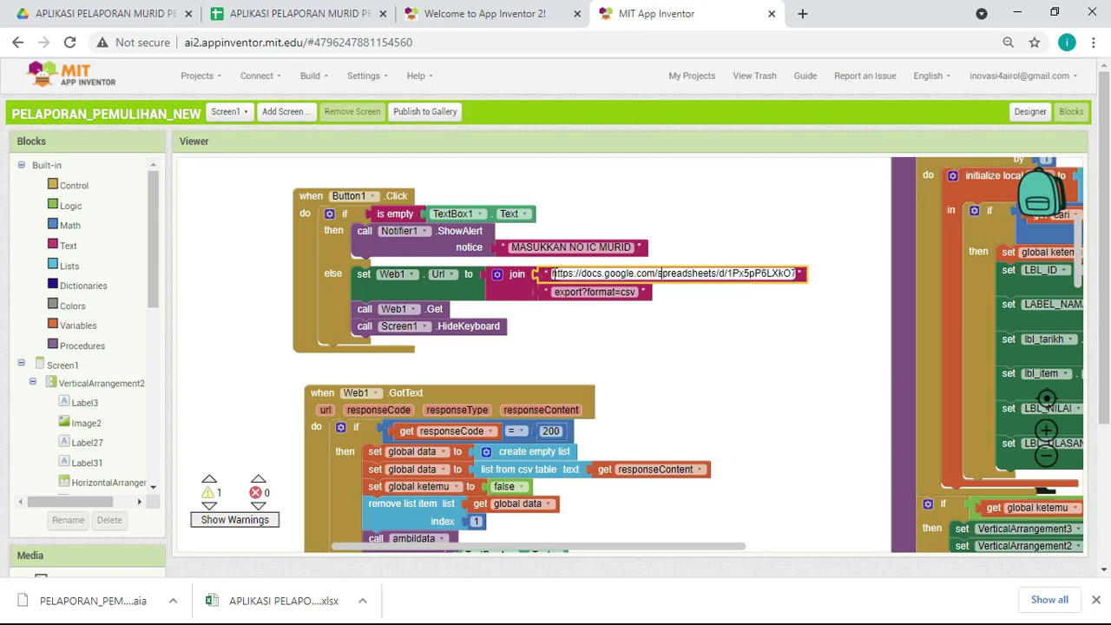
pyautogui.moveTo(553, 273); pyautogui.dragTo(873, 303)
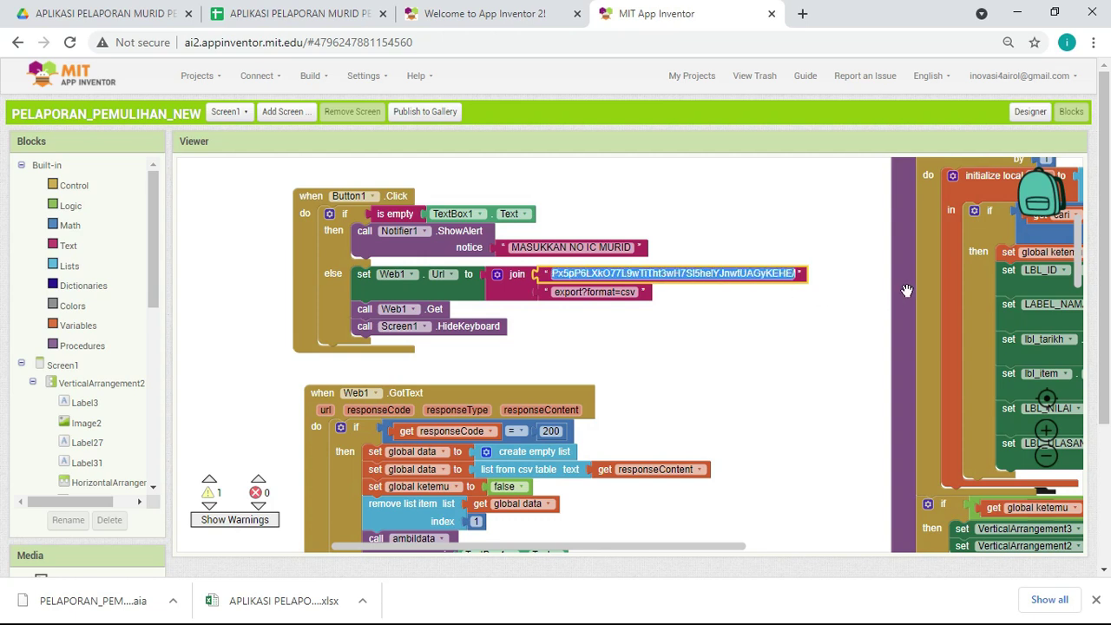
pyautogui.press('BackSpace')
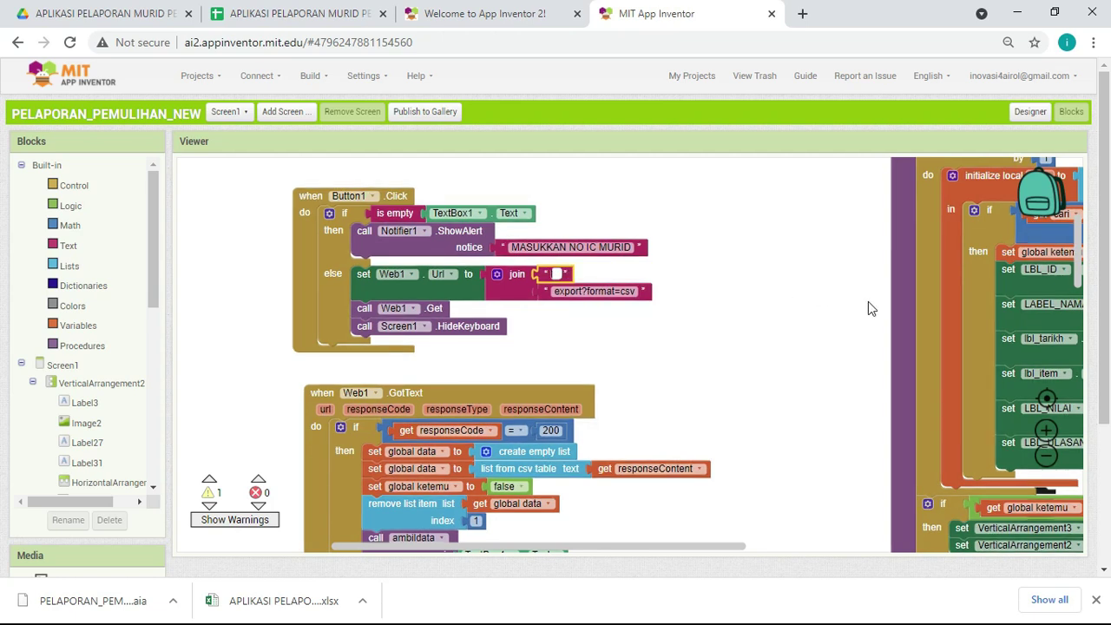
pyautogui.hotkey('ctrl', 'v')
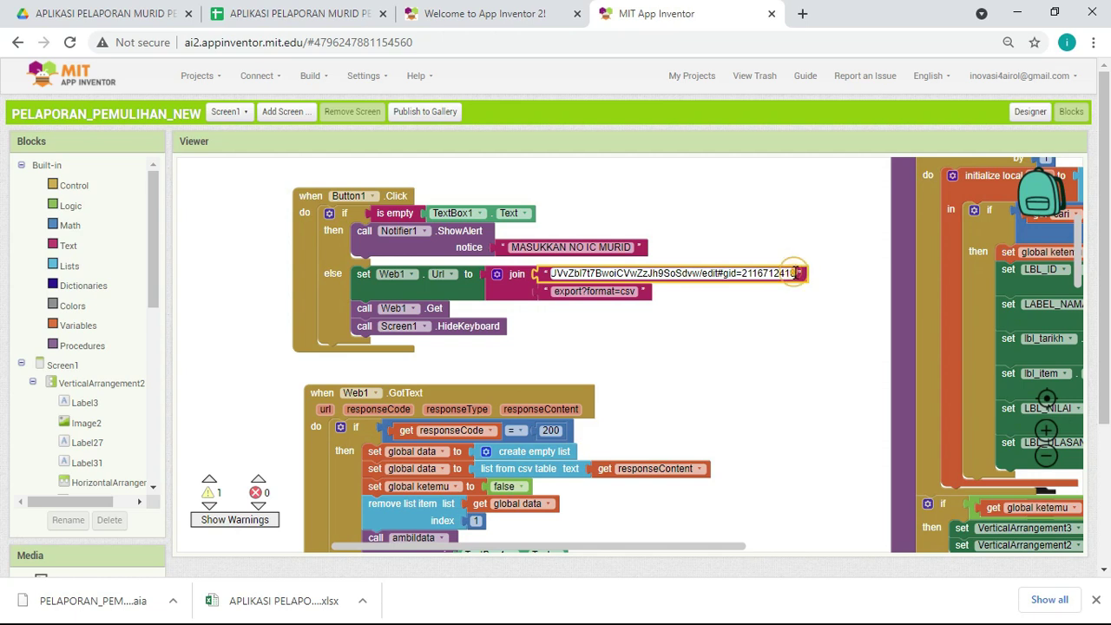
# Step: Trim the edit#gid tail so the address ends after SoSdvw/
pyautogui.click(303, 14)
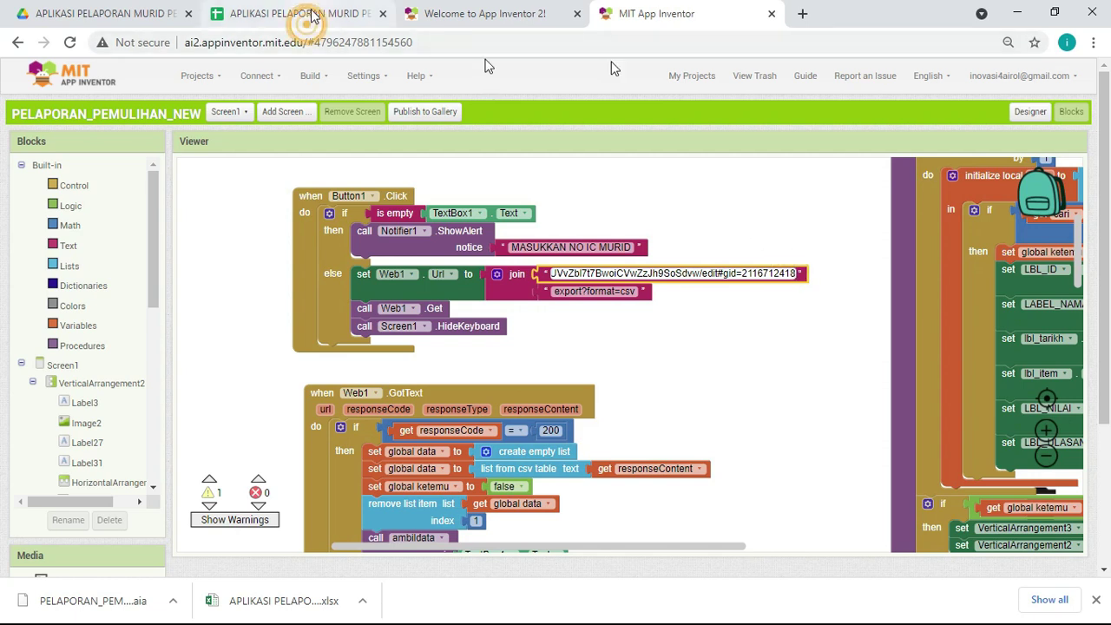
pyautogui.click(677, 42)
pyautogui.click(670, 14)
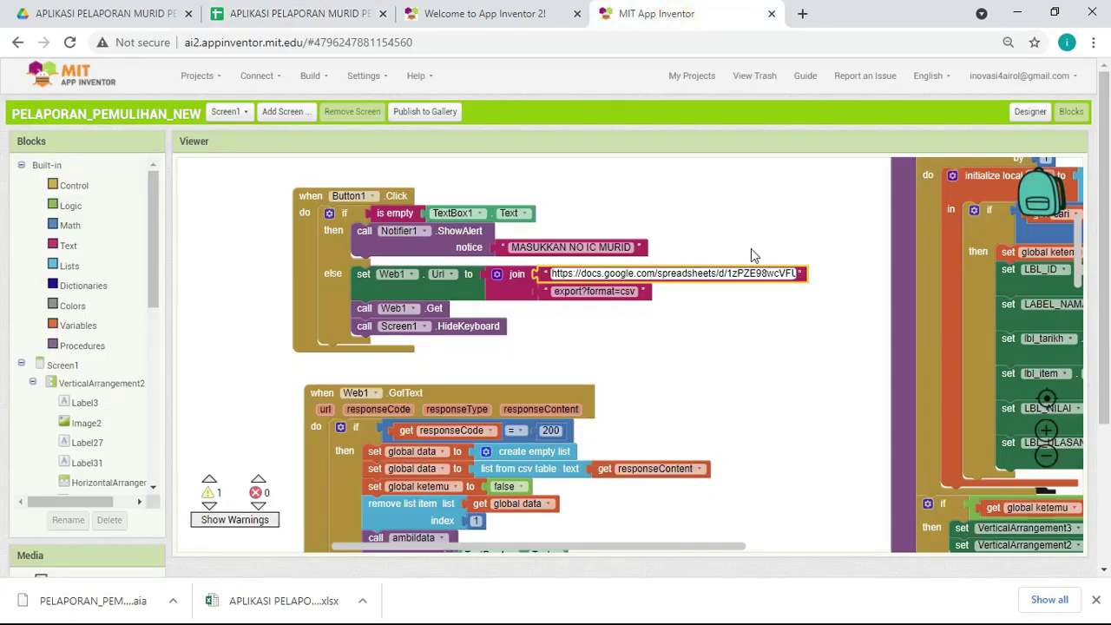
pyautogui.press('Right')
pyautogui.press('Right')
pyautogui.press('Right')
pyautogui.press('Right')
pyautogui.press('Right')
pyautogui.press('Right')
pyautogui.press('Right')
pyautogui.press('Right')
pyautogui.press('Right')
pyautogui.press('Right')
pyautogui.press('Right')
pyautogui.press('Right')
pyautogui.press('Right')
pyautogui.press('Right')
pyautogui.press('Right')
pyautogui.press('Right')
pyautogui.press('Right')
pyautogui.press('Right')
pyautogui.press('Right')
pyautogui.press('Right')
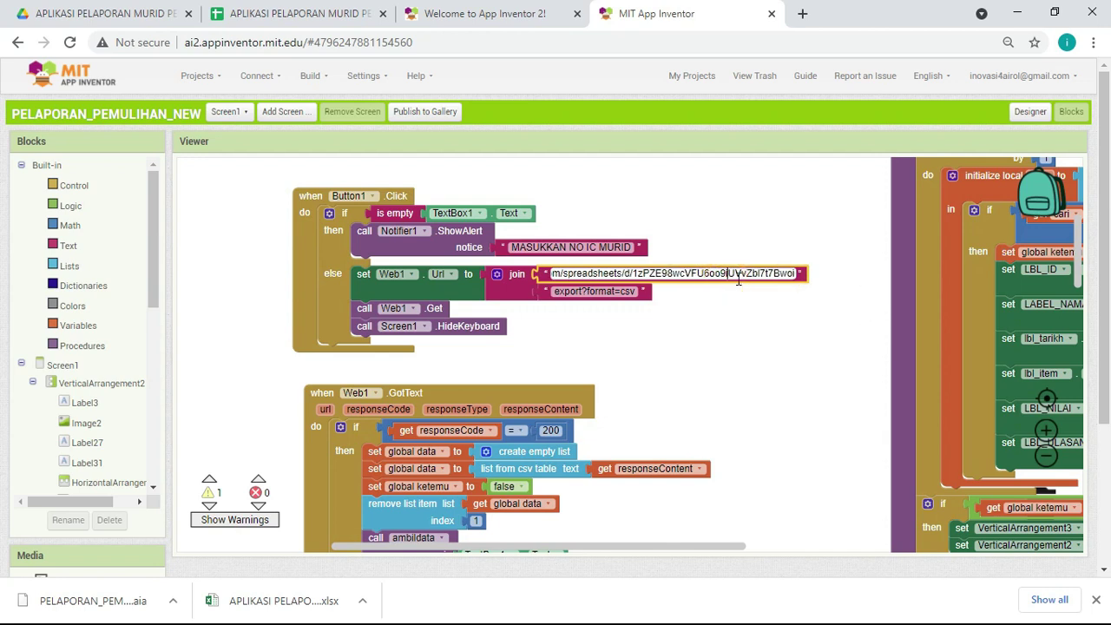
pyautogui.press('Right')
pyautogui.press('Right')
pyautogui.press('Right')
pyautogui.press('Right')
pyautogui.press('Right')
pyautogui.press('Right')
pyautogui.press('Right')
pyautogui.press('Right')
pyautogui.press('Right')
pyautogui.press('Right')
pyautogui.press('Right')
pyautogui.press('Right')
pyautogui.press('Right')
pyautogui.press('Right')
pyautogui.press('Right')
pyautogui.press('Right')
pyautogui.press('Right')
pyautogui.press('Right')
pyautogui.press('Right')
pyautogui.press('Right')
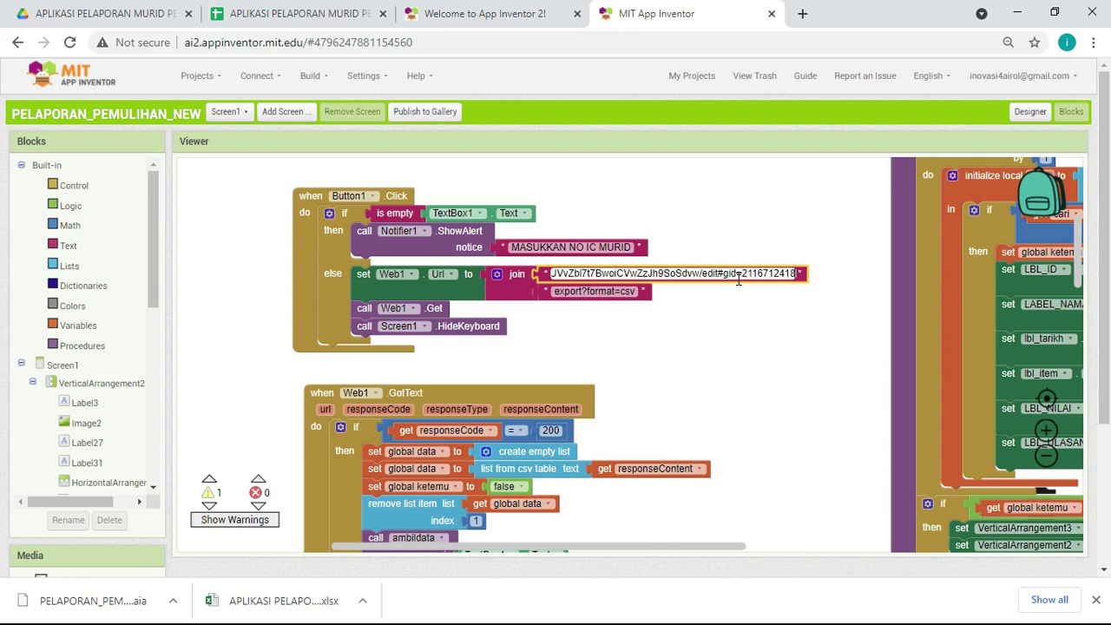
pyautogui.press('Left')
pyautogui.press('Left')
pyautogui.press('Left')
pyautogui.press('Left')
pyautogui.press('Left')
pyautogui.press('Left')
pyautogui.press('Left')
pyautogui.press('Left')
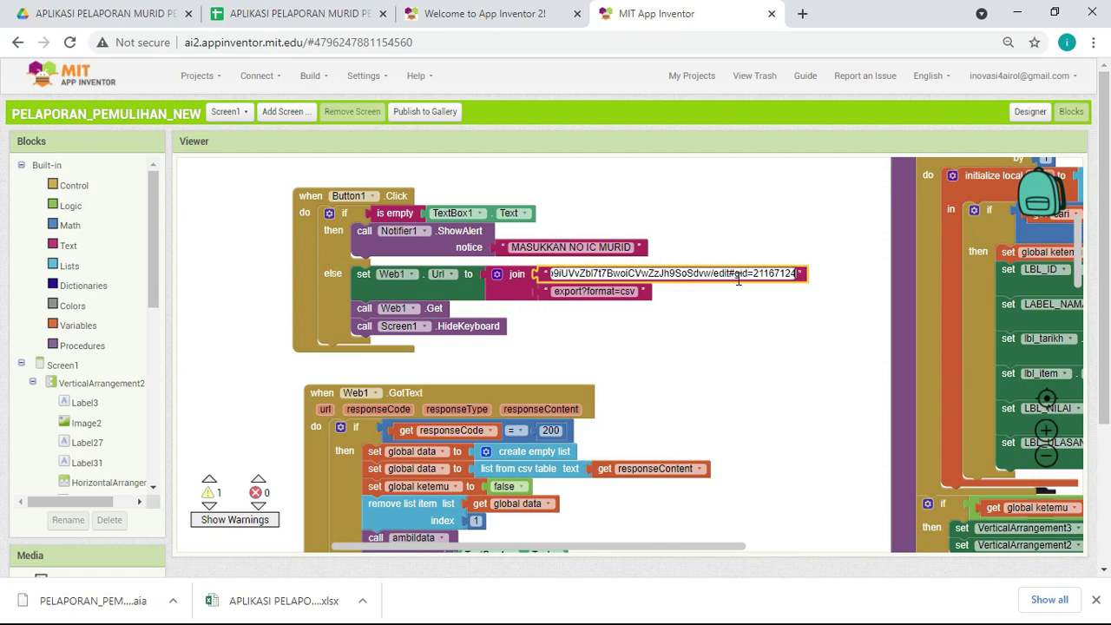
pyautogui.press('Left')
pyautogui.press('Left')
pyautogui.press('Left')
pyautogui.press('Left')
pyautogui.press('Left')
pyautogui.press('Left')
pyautogui.press('Left')
pyautogui.press('Left')
pyautogui.press('Left')
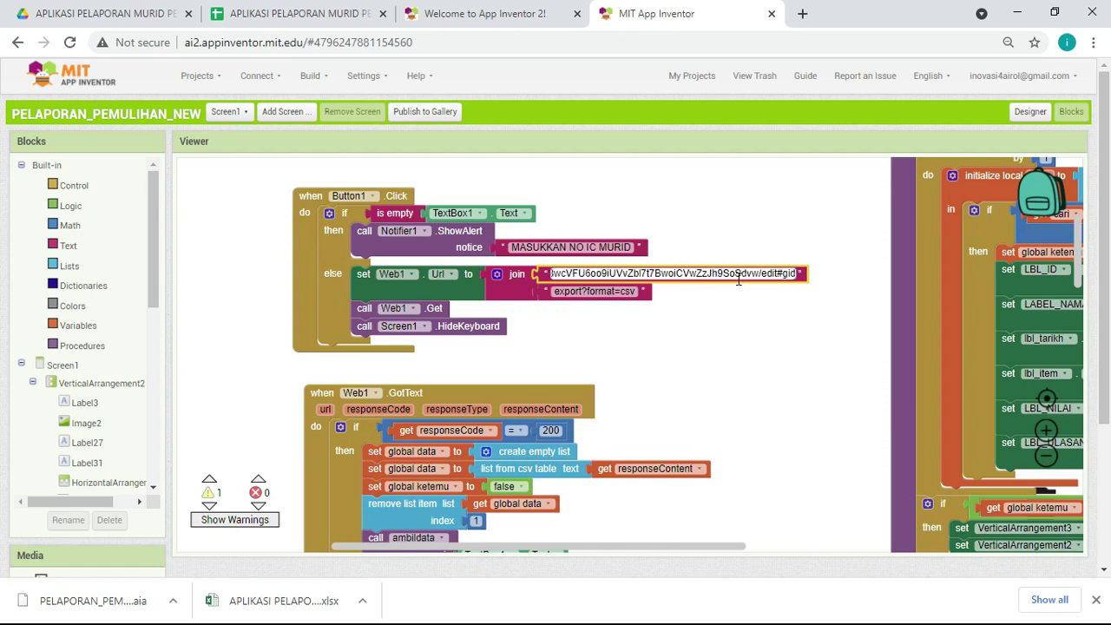
pyautogui.press('Left')
pyautogui.press('Left')
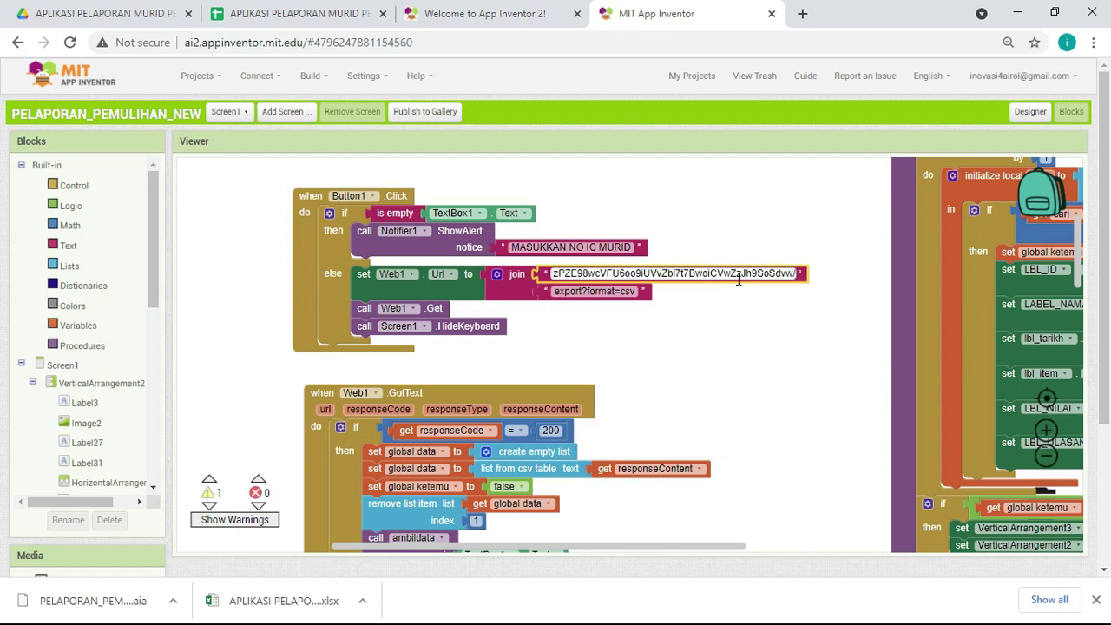
pyautogui.click(729, 311)
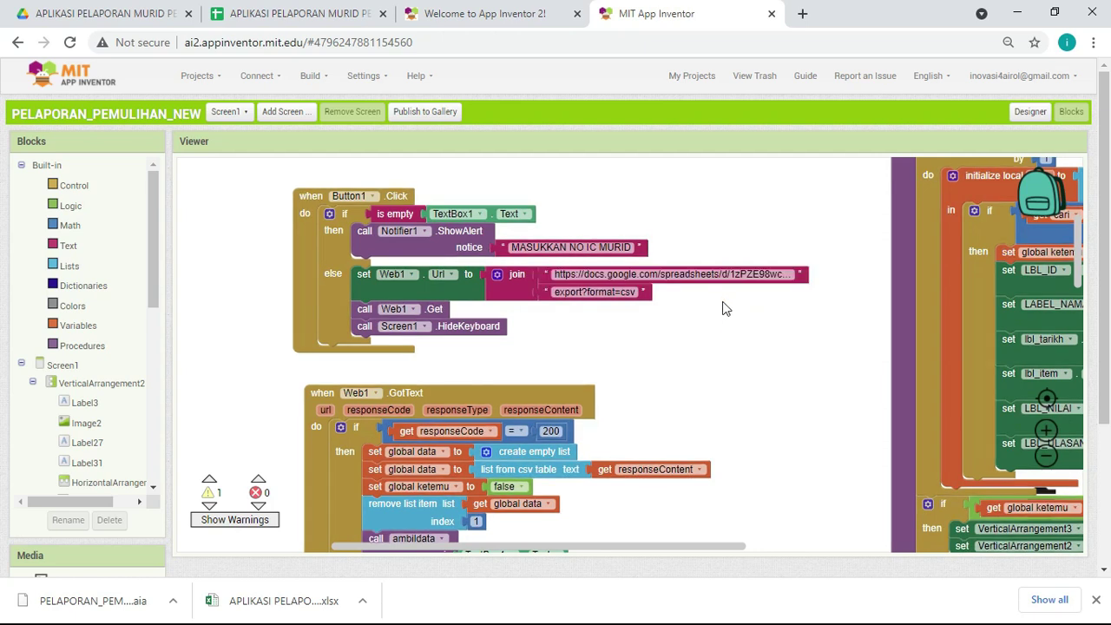
pyautogui.click(672, 275)
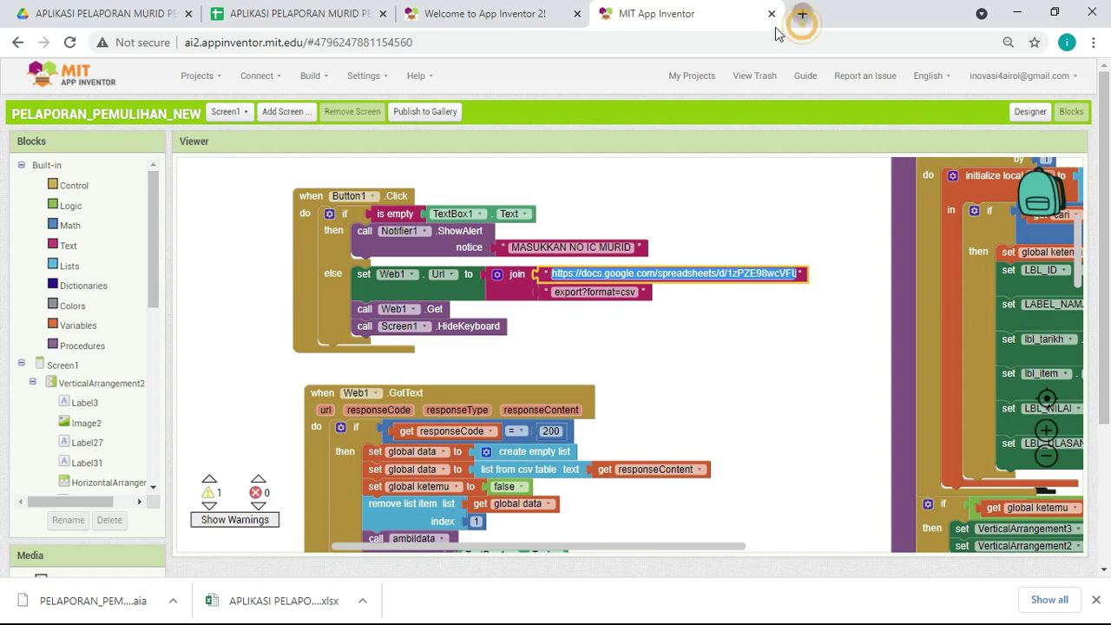
# Step: Paste the sheet address into a new tab and copy the export?format=csv ending from the join
pyautogui.click(802, 14)
pyautogui.hotkey('ctrl', 'v')
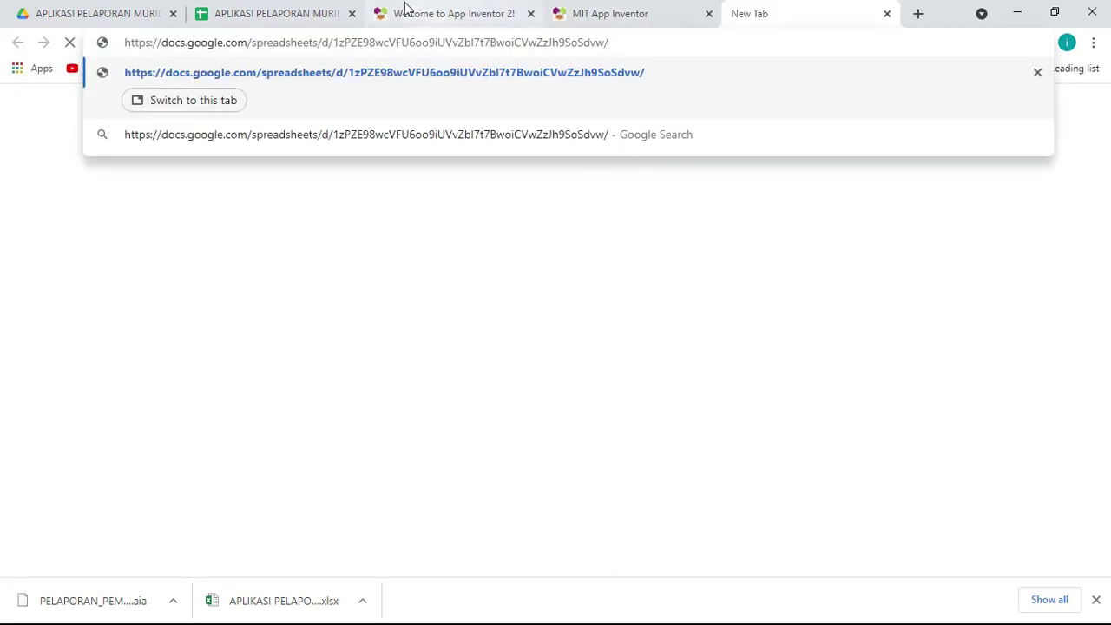
pyautogui.click(611, 14)
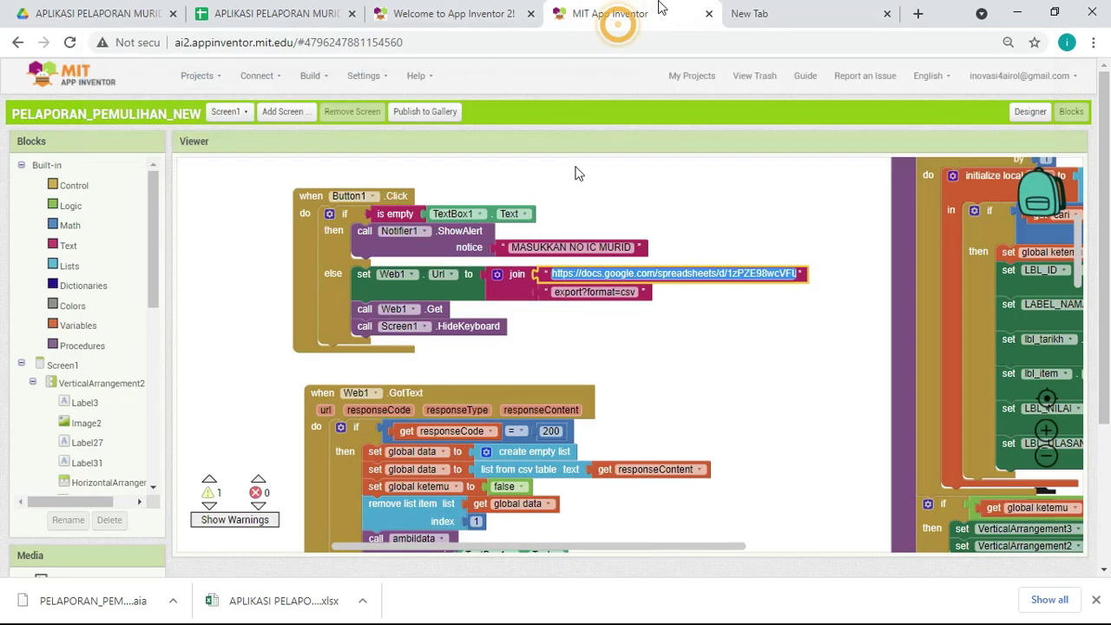
pyautogui.click(602, 293)
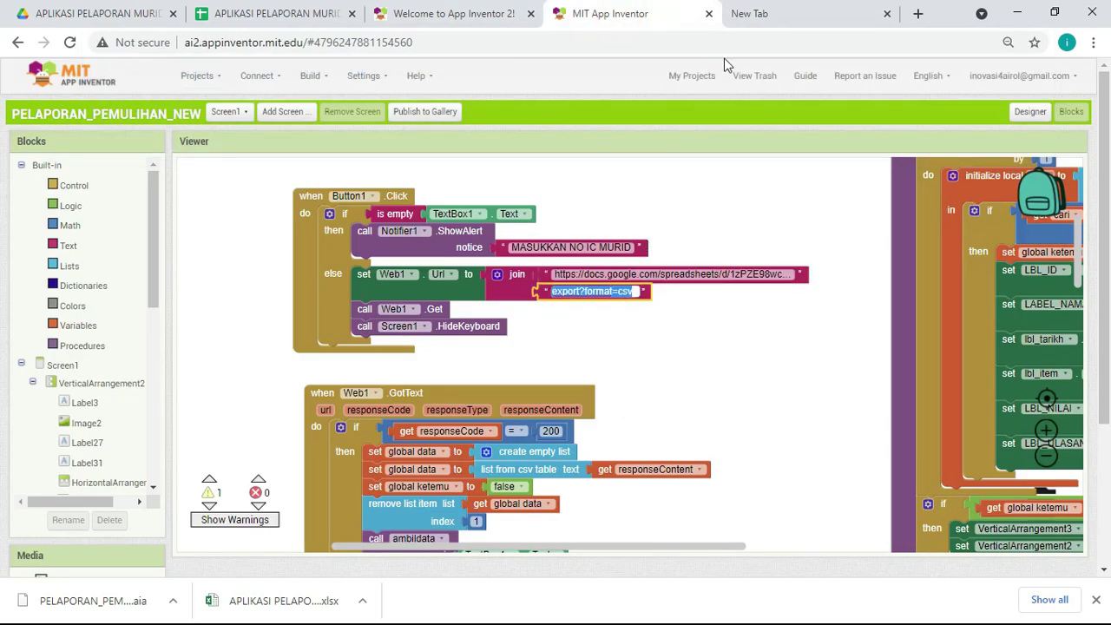
# Step: Append export?format=csv to the sheet address and load it to download the CSV
pyautogui.click(784, 15)
pyautogui.hotkey('ctrl', 'v')
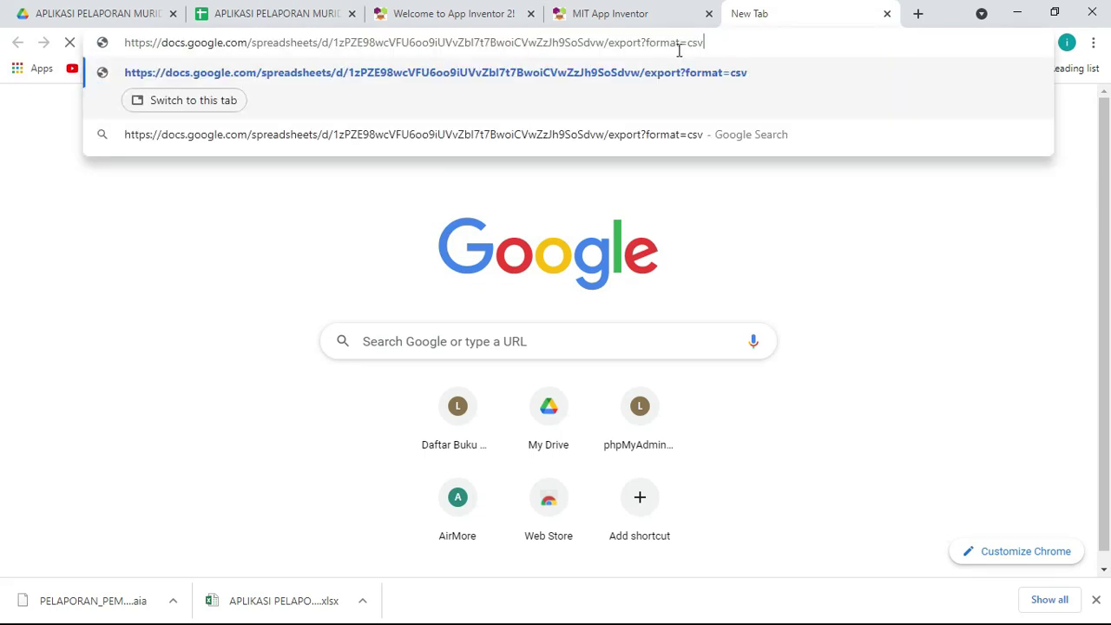
pyautogui.press('Return')
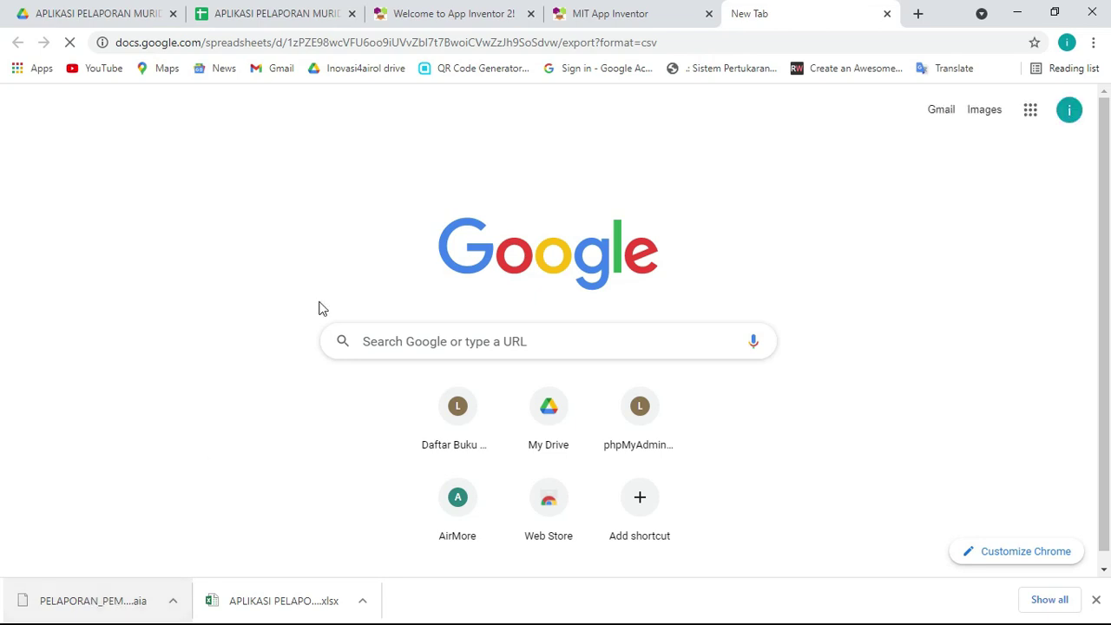
pyautogui.click(675, 47)
pyautogui.click(676, 44)
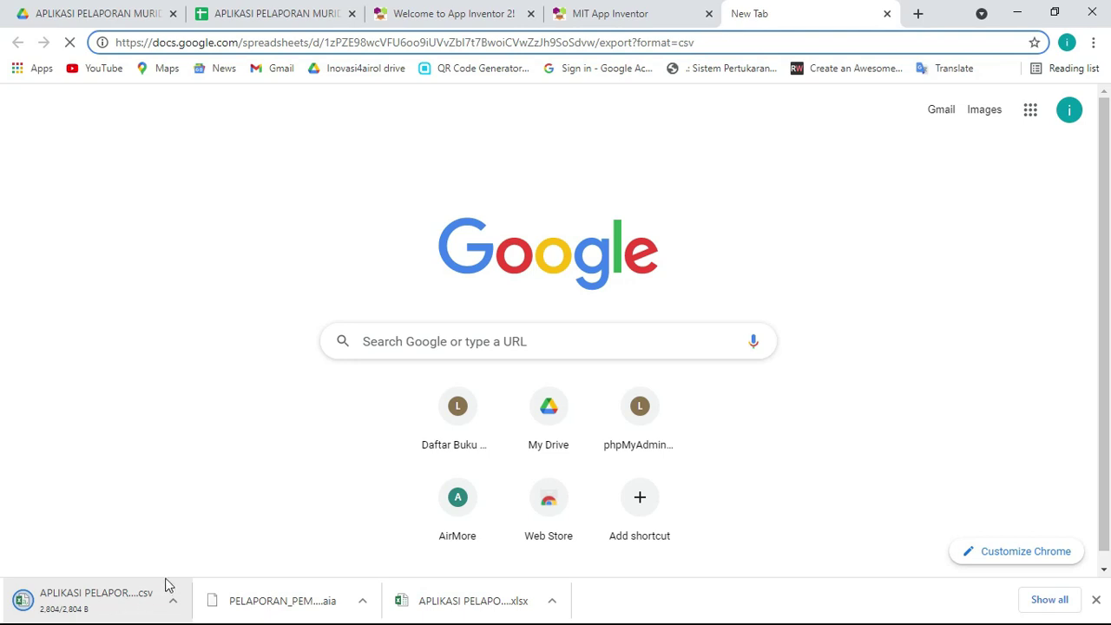
pyautogui.click(603, 10)
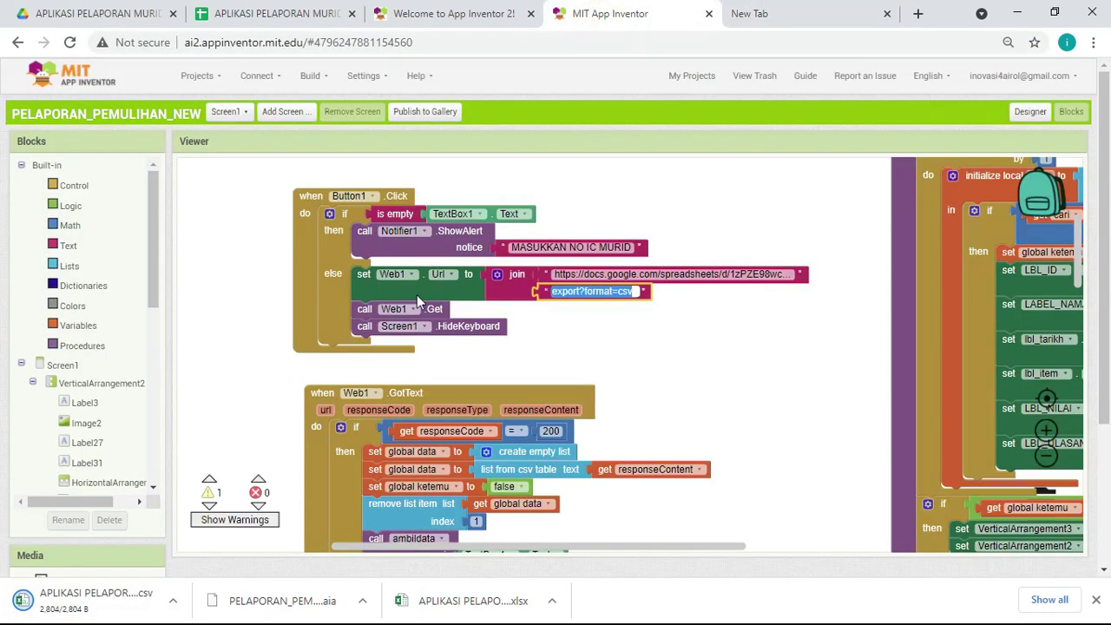
pyautogui.click(657, 365)
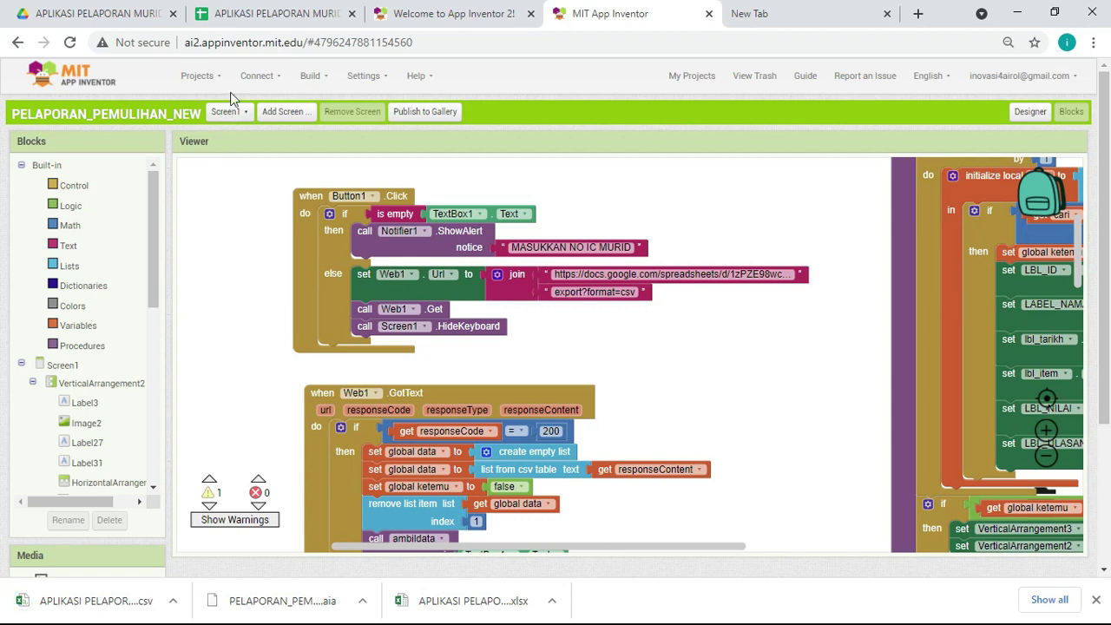
pyautogui.click(321, 86)
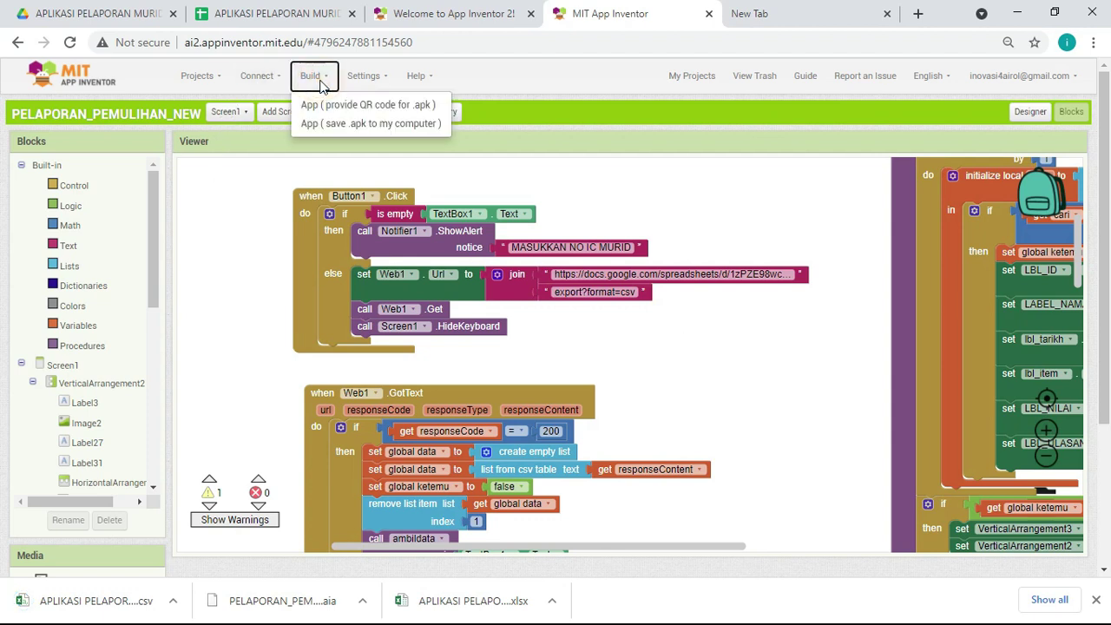
pyautogui.click(726, 203)
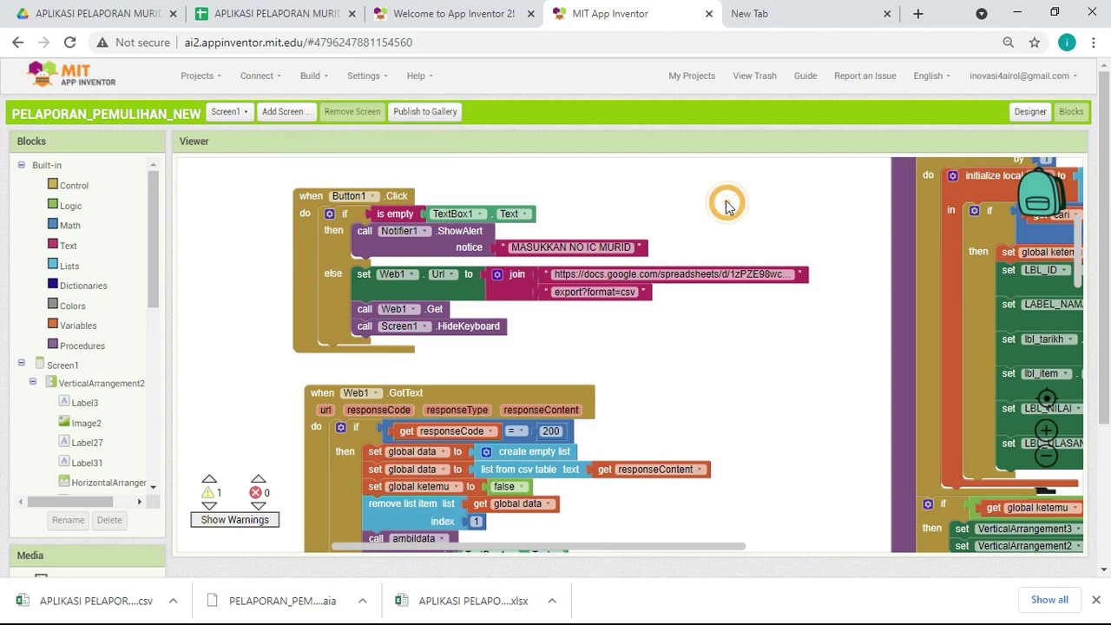
pyautogui.click(274, 80)
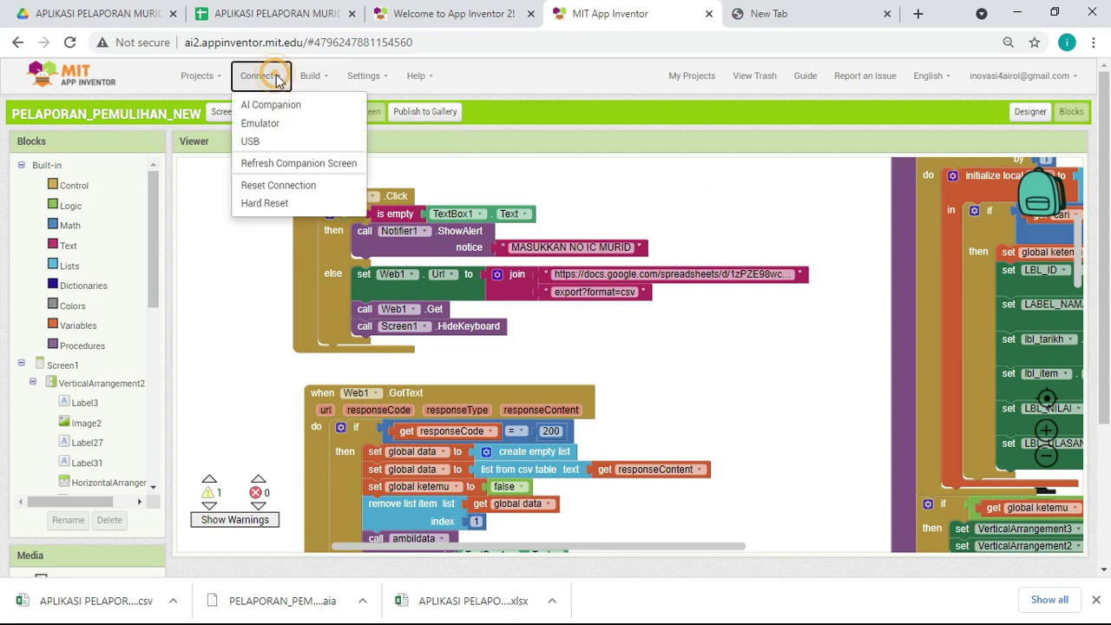
pyautogui.click(720, 235)
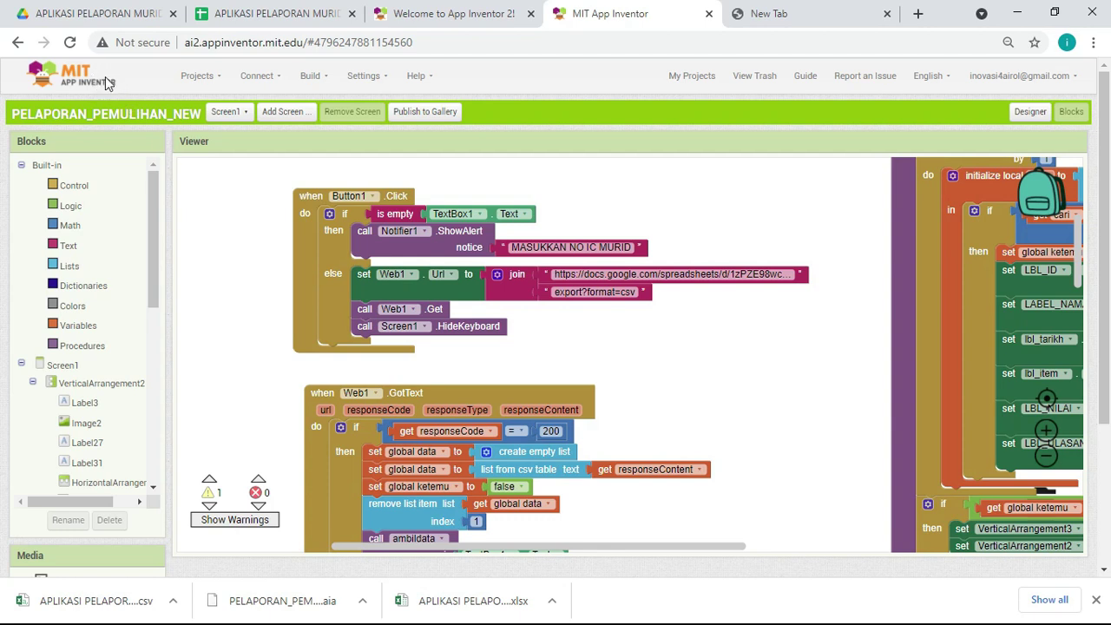
pyautogui.click(276, 79)
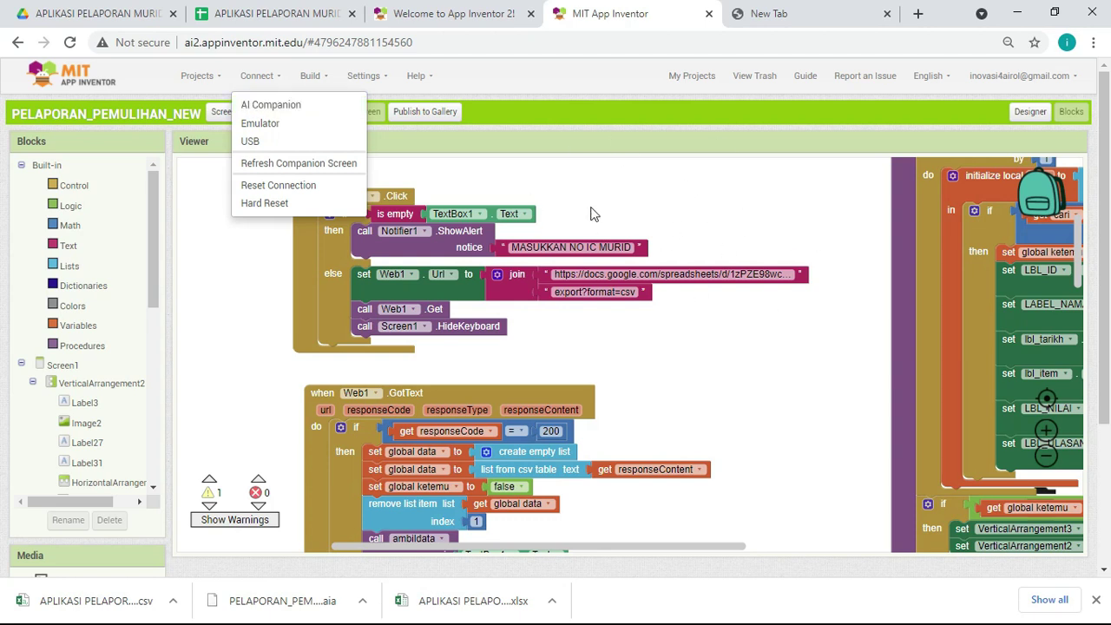
pyautogui.click(704, 192)
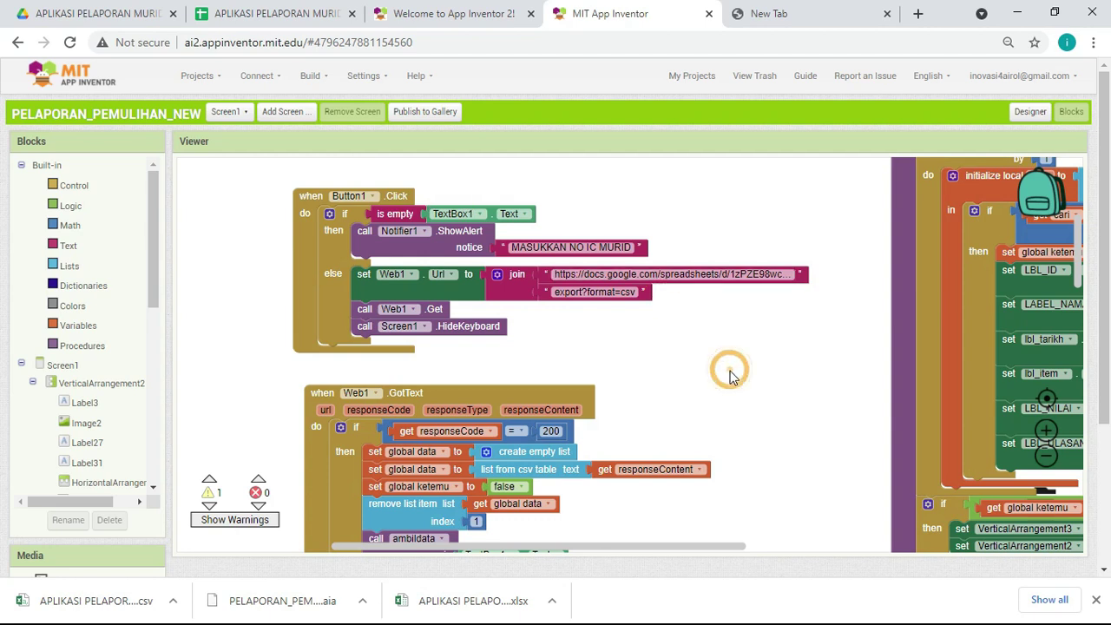
# Step: Build the app as an .apk saved to the computer, then minimize both Chrome windows
pyautogui.click(315, 76)
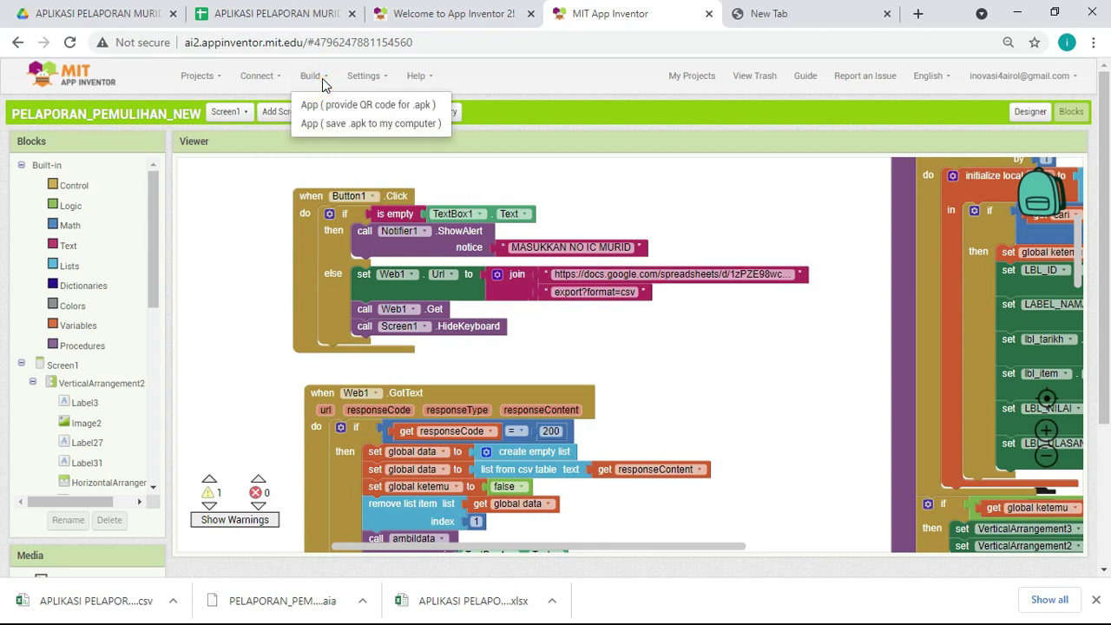
pyautogui.click(369, 126)
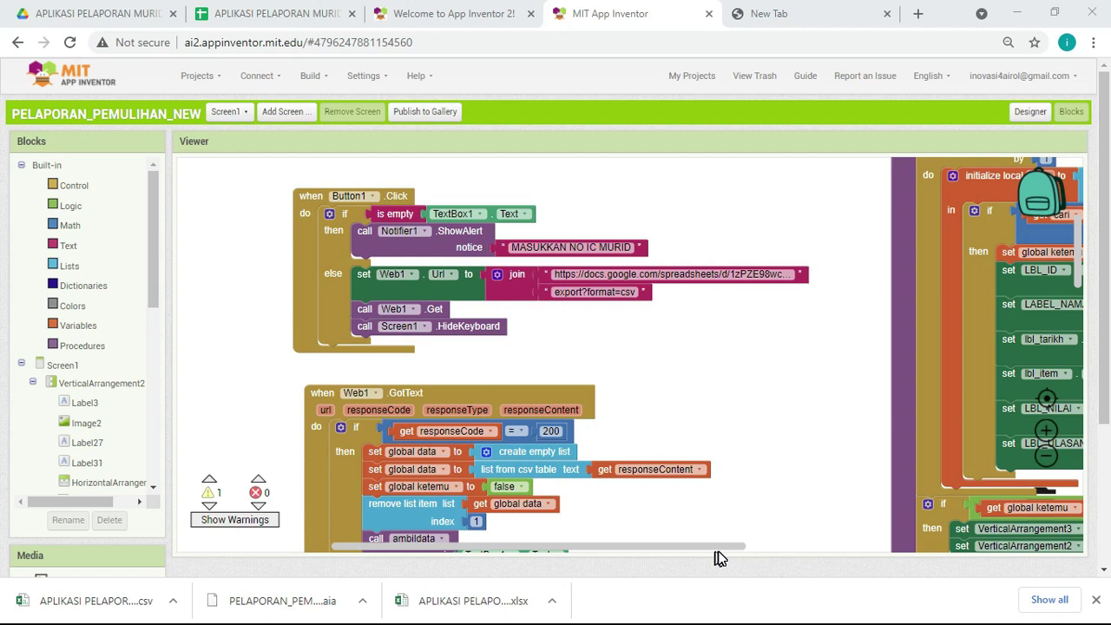
pyautogui.hotkey('alt', 'Tab')
pyautogui.hotkey('alt', 'Tab')
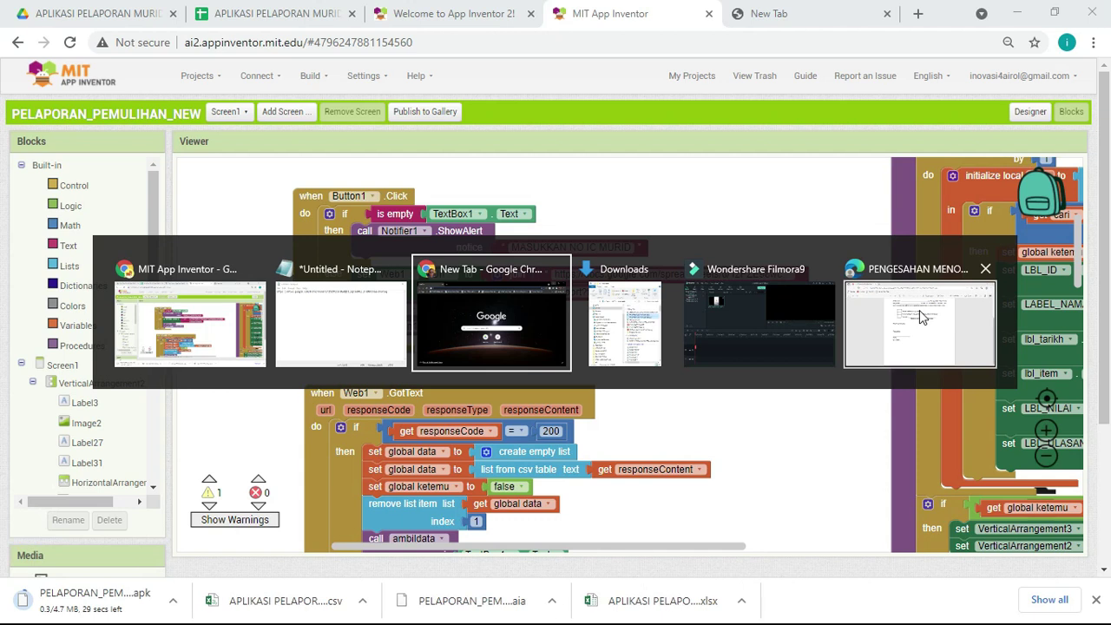
pyautogui.hotkey('alt', 'shift', 'Tab')
pyautogui.hotkey('alt', 'shift', 'Tab')
pyautogui.click(491, 323)
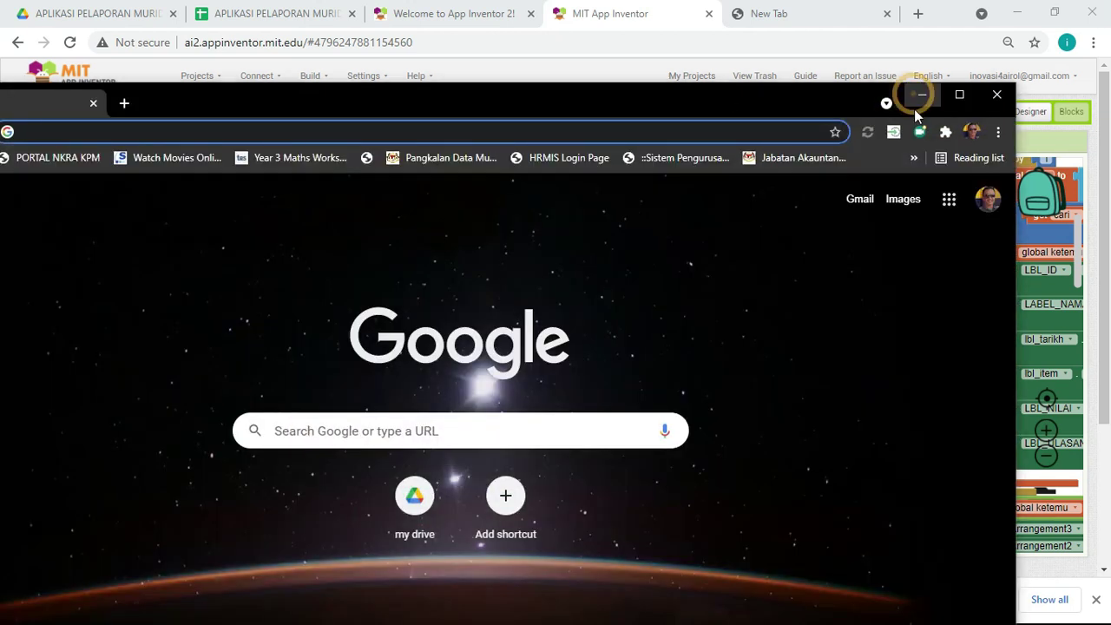
pyautogui.click(921, 96)
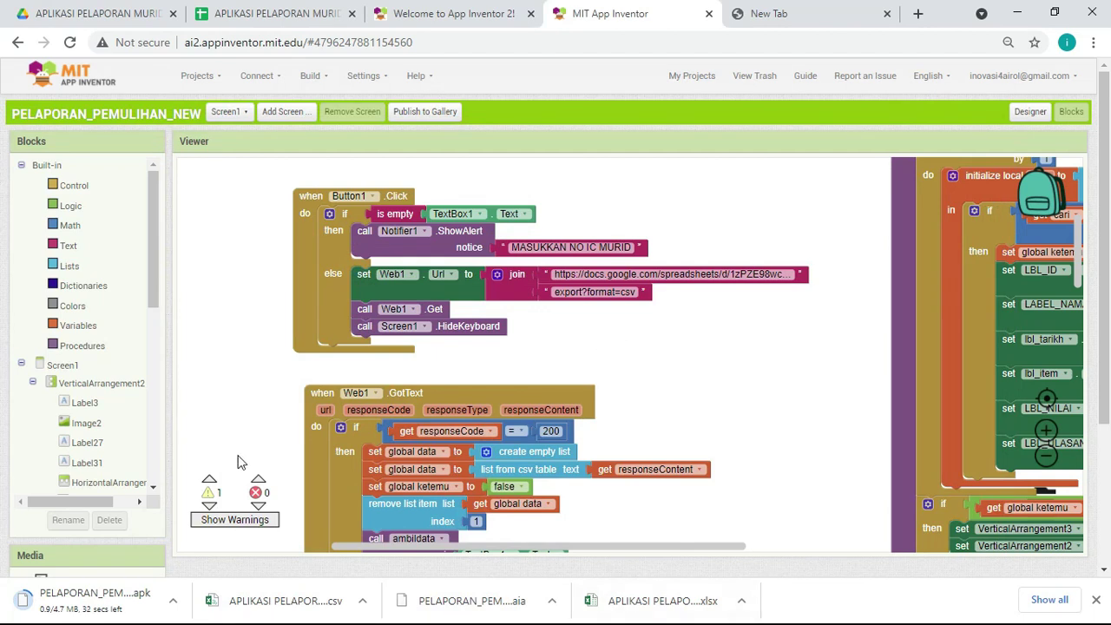
pyautogui.click(1017, 13)
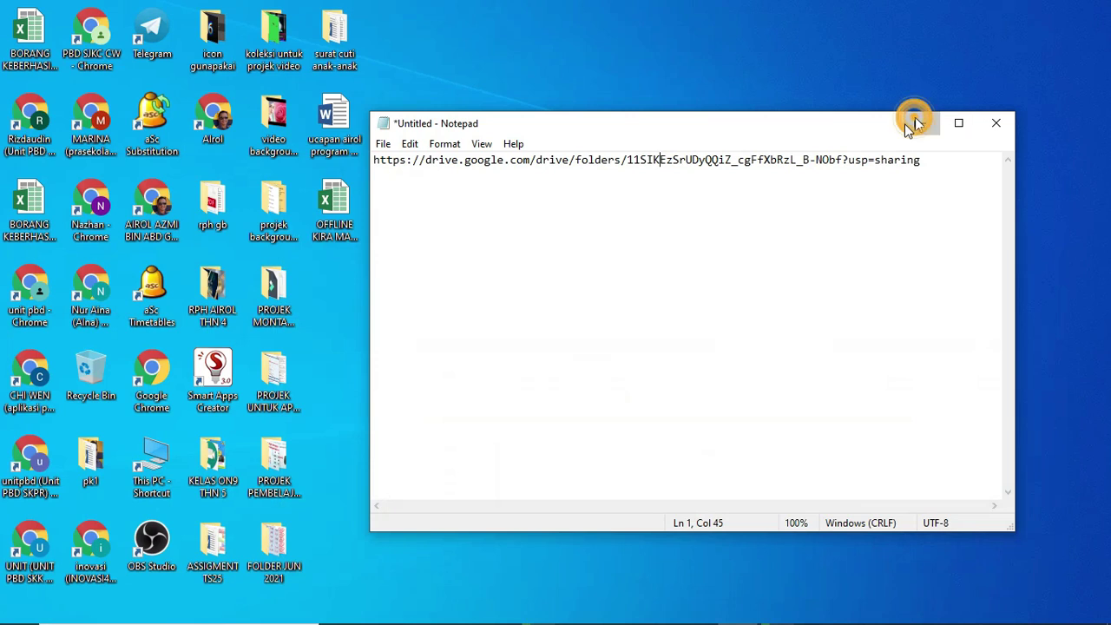
# Step: Open the PROJEK UNTUK APLIKASI PEMULIHAN folder maximized and launch the app demo video
pyautogui.click(922, 123)
pyautogui.click(286, 408)
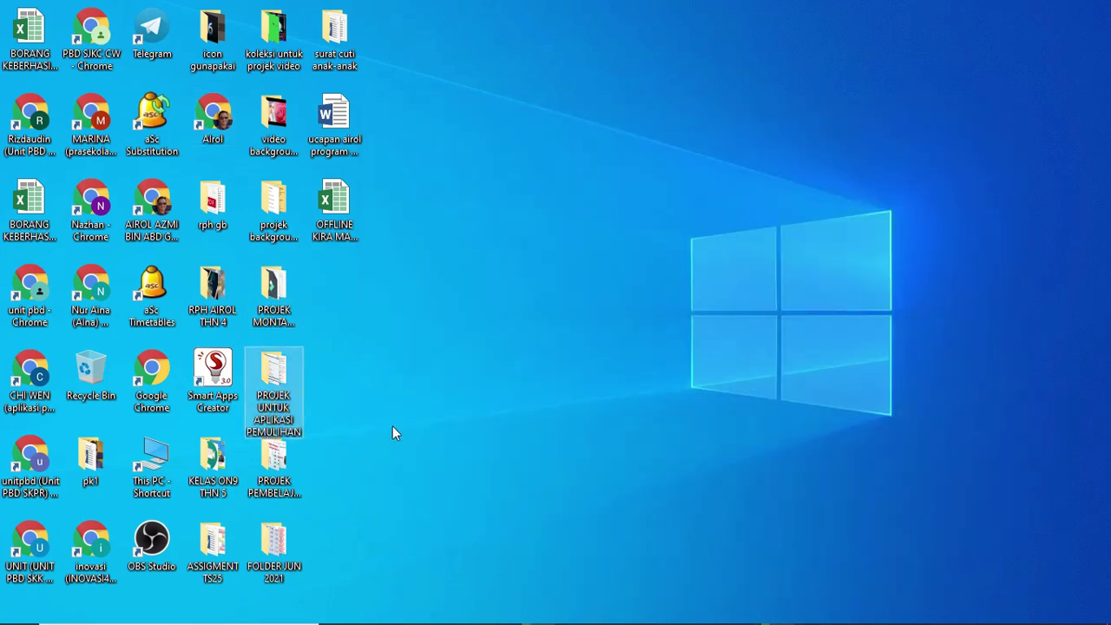
pyautogui.doubleClick(271, 373)
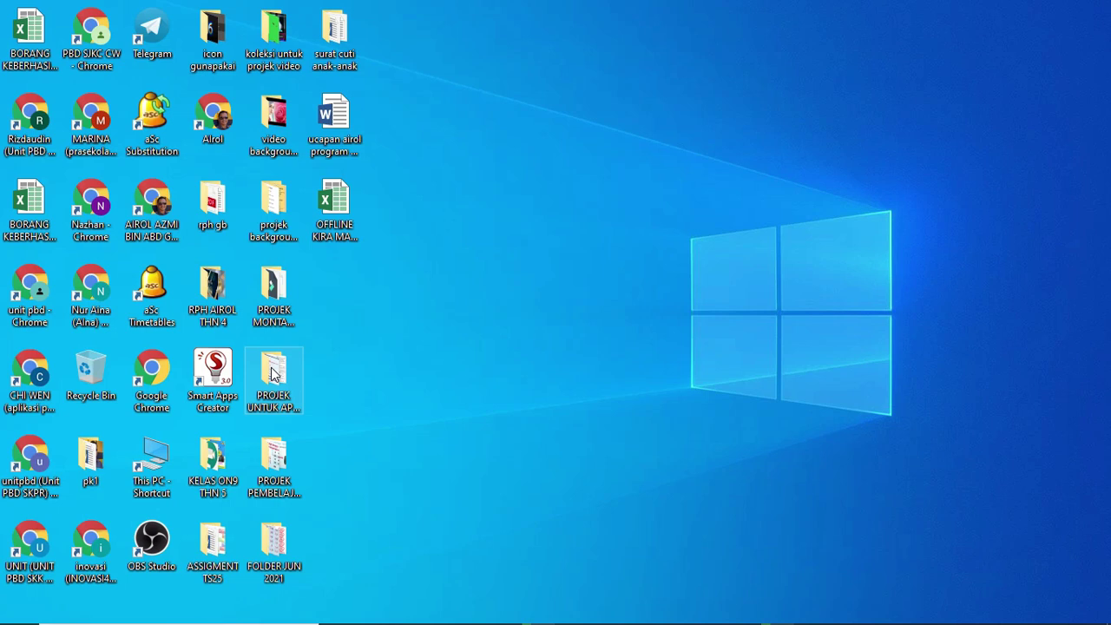
pyautogui.doubleClick(271, 374)
pyautogui.click(541, 48)
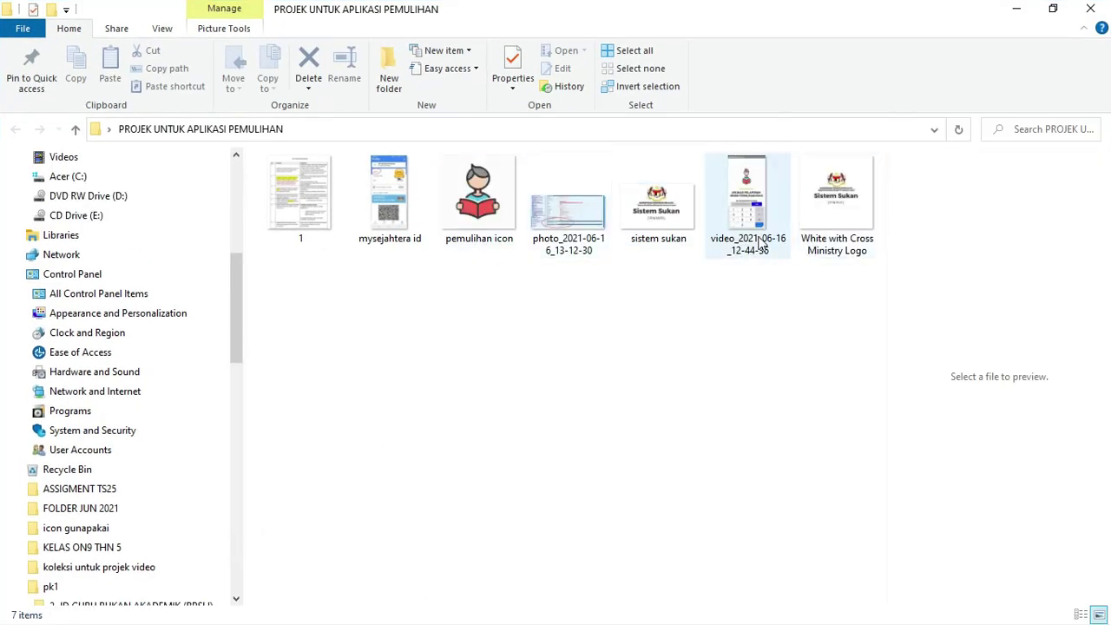
pyautogui.click(759, 243)
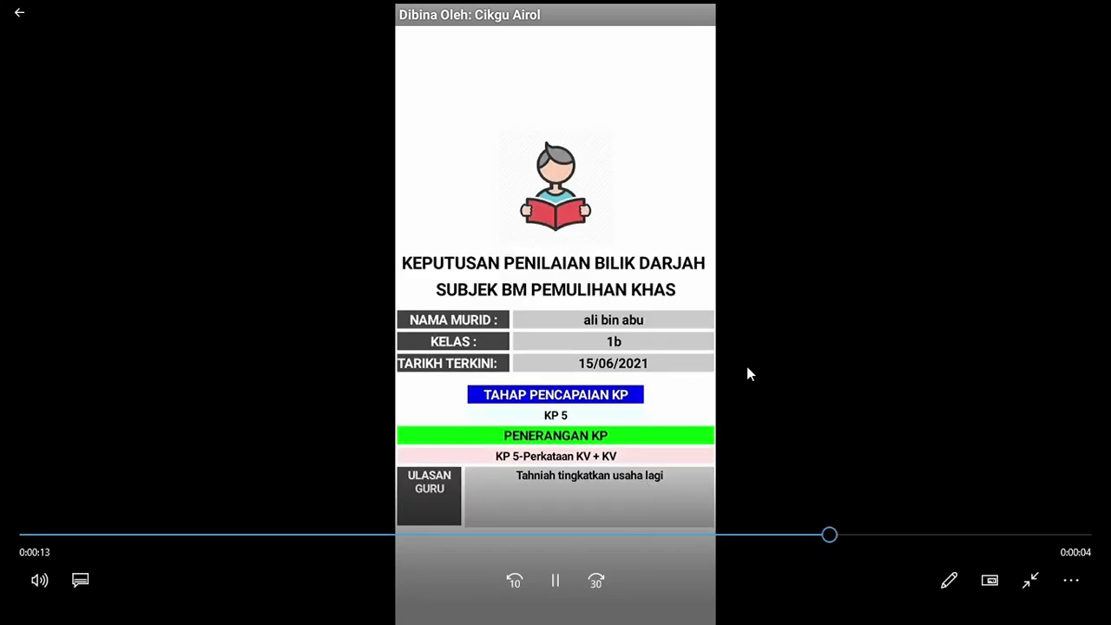
# Step: Pause the demo video, then shrink Films & TV to mini view
pyautogui.click(669, 452)
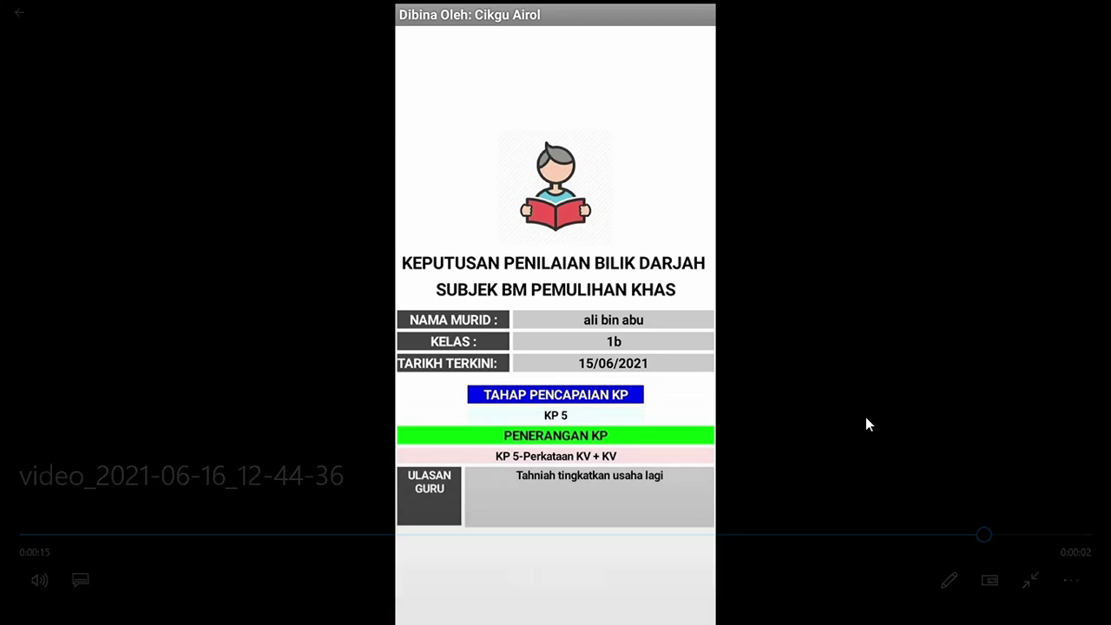
pyautogui.click(1026, 583)
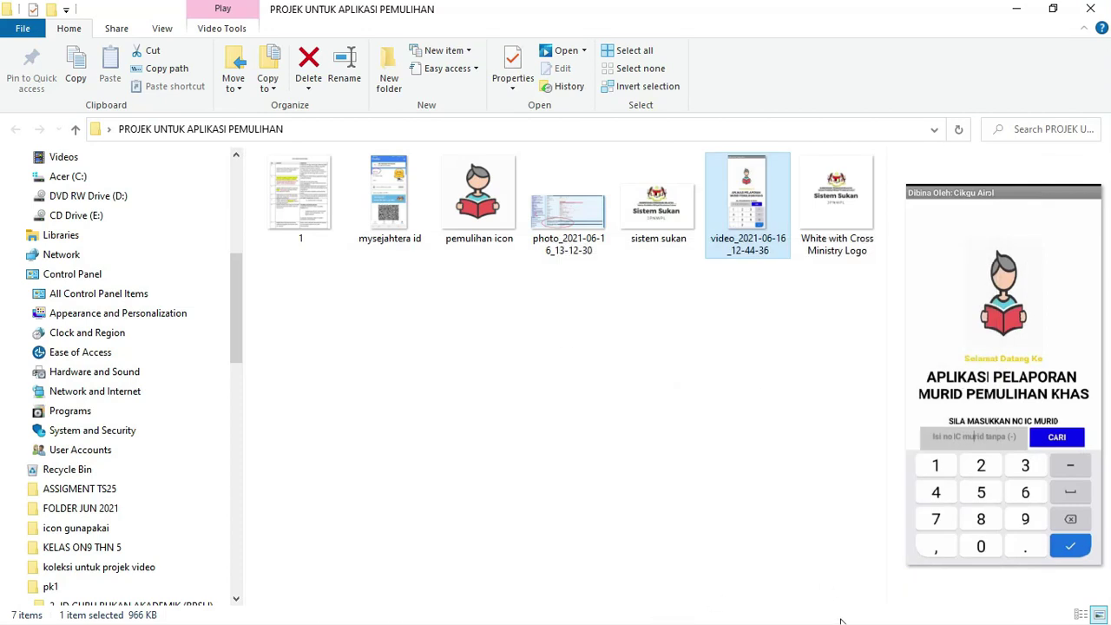
# Step: Review the first student's IC number, name, class and date in cells B2 to E2
pyautogui.click(1016, 9)
pyautogui.click(777, 619)
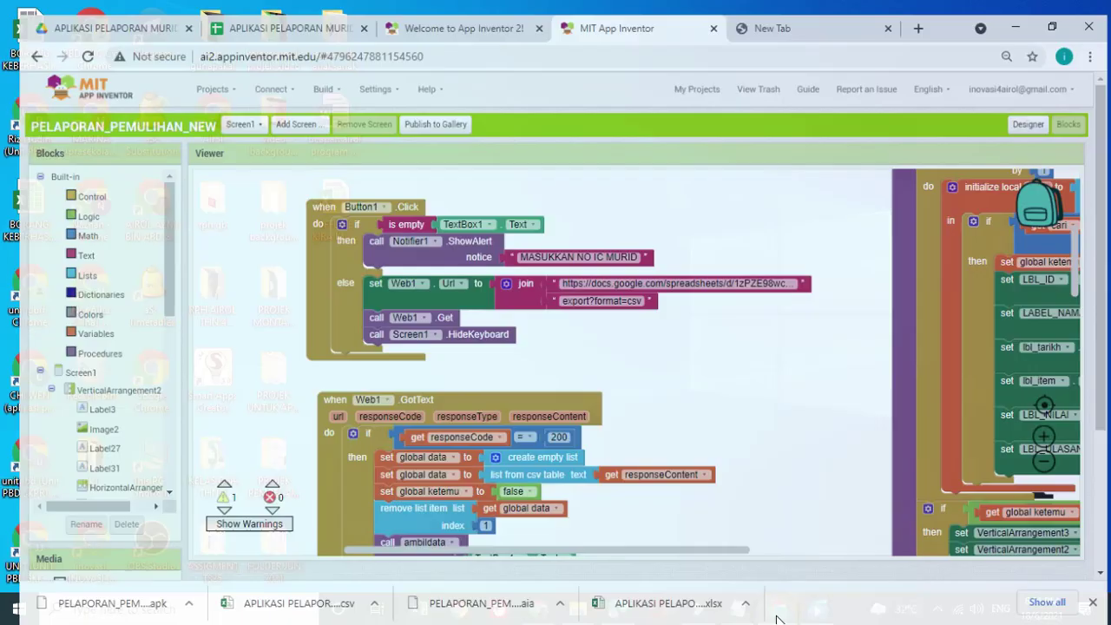
pyautogui.click(274, 14)
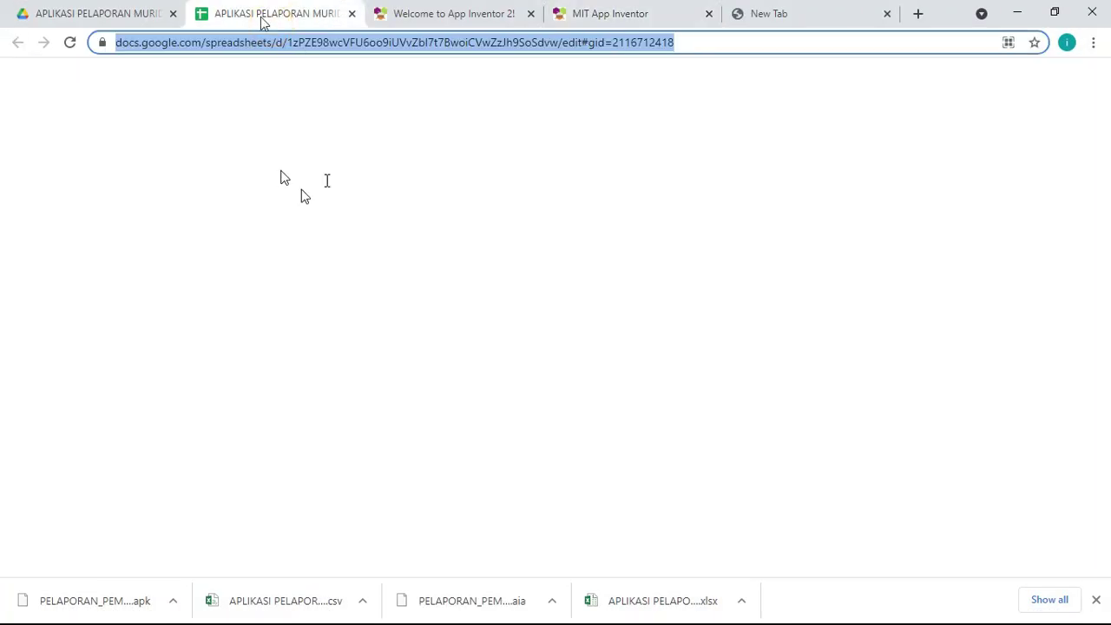
pyautogui.click(177, 240)
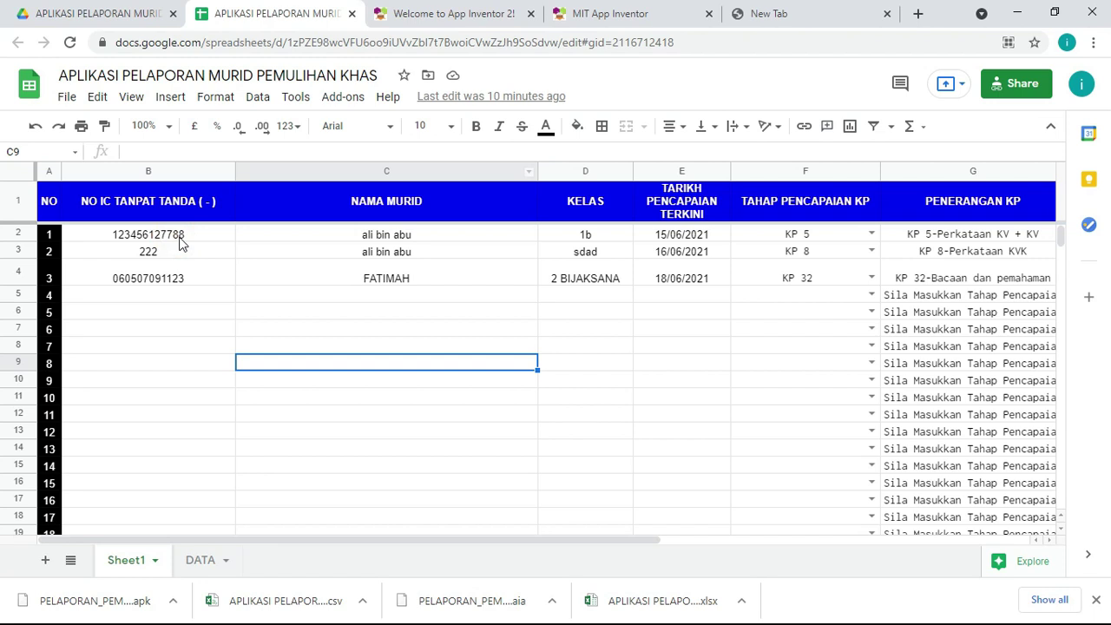
pyautogui.click(432, 235)
pyautogui.click(588, 237)
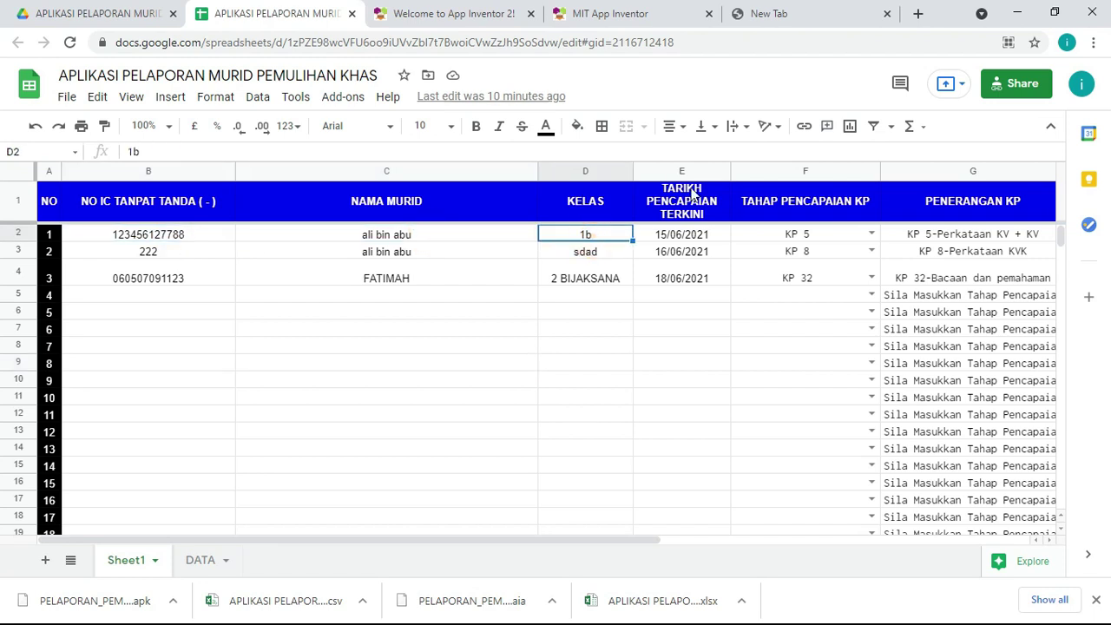
pyautogui.click(705, 237)
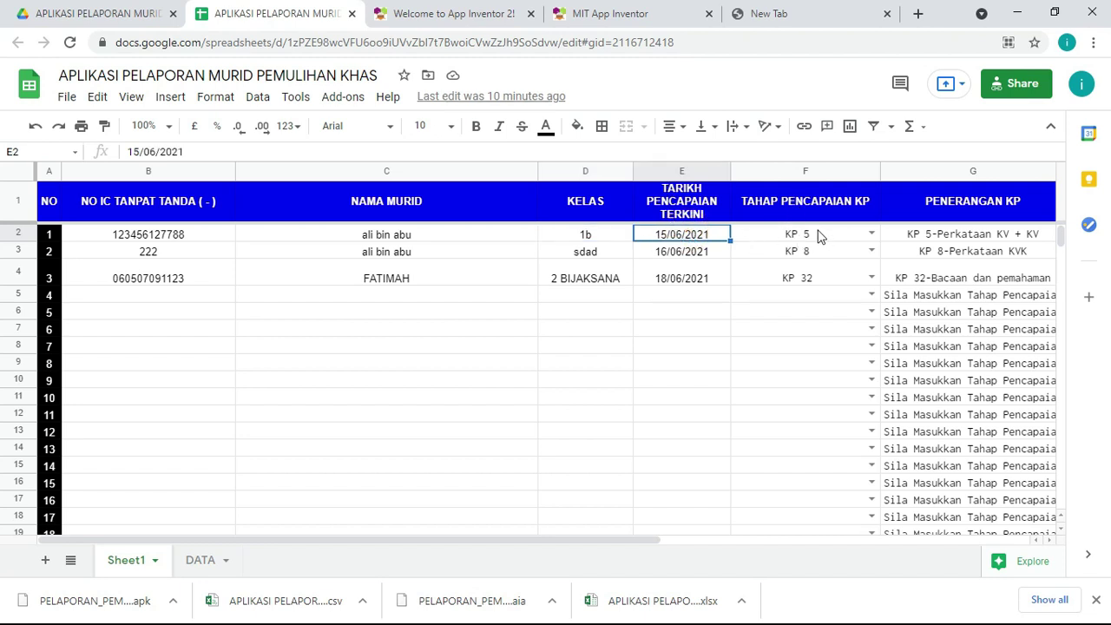
# Step: Scroll the sheet's columns across and back, then return to the App Inventor blocks
pyautogui.click(623, 543)
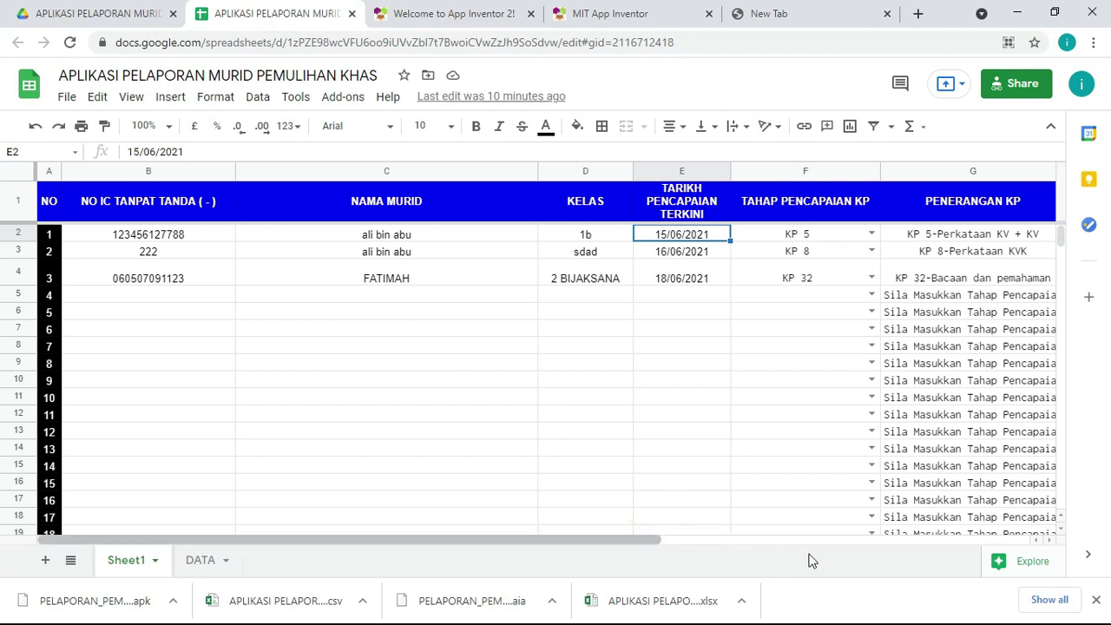
pyautogui.click(957, 544)
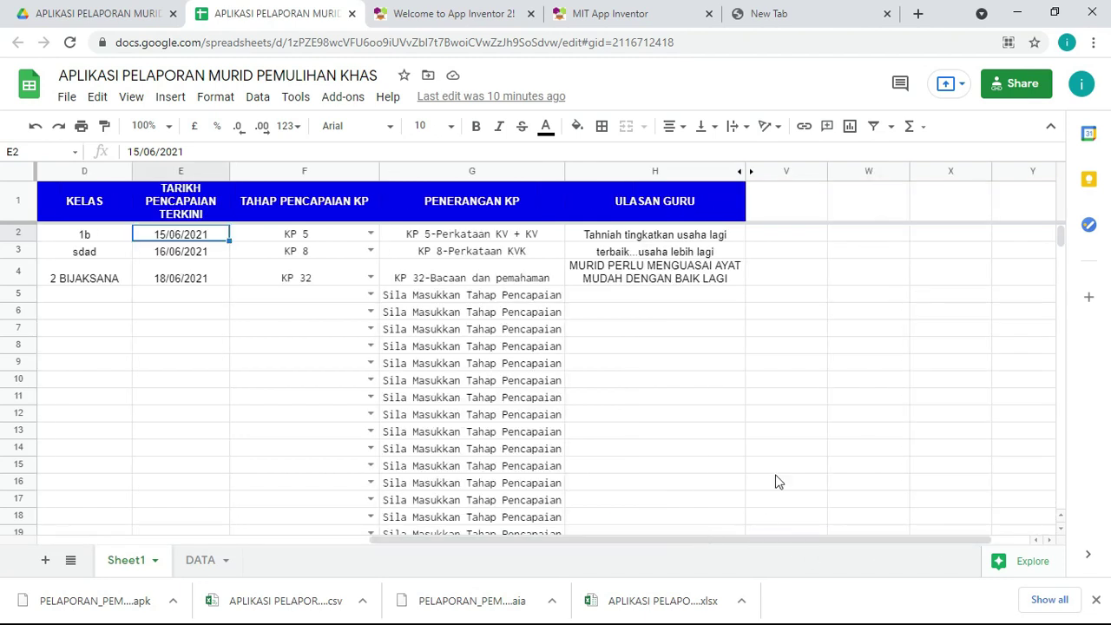
pyautogui.click(670, 240)
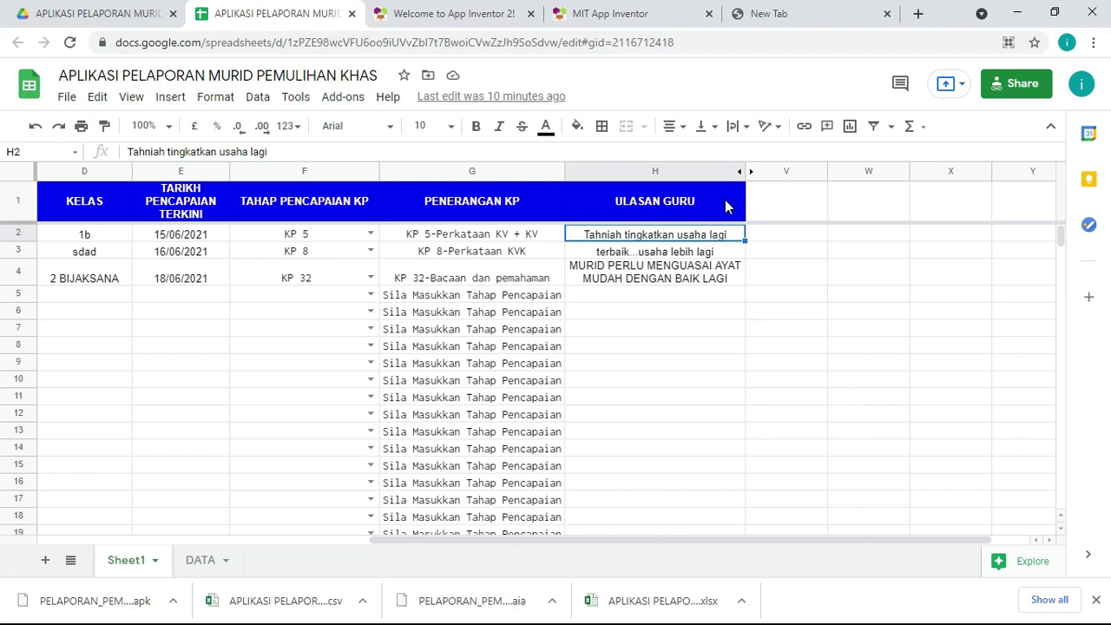
pyautogui.moveTo(792, 540); pyautogui.dragTo(442, 570)
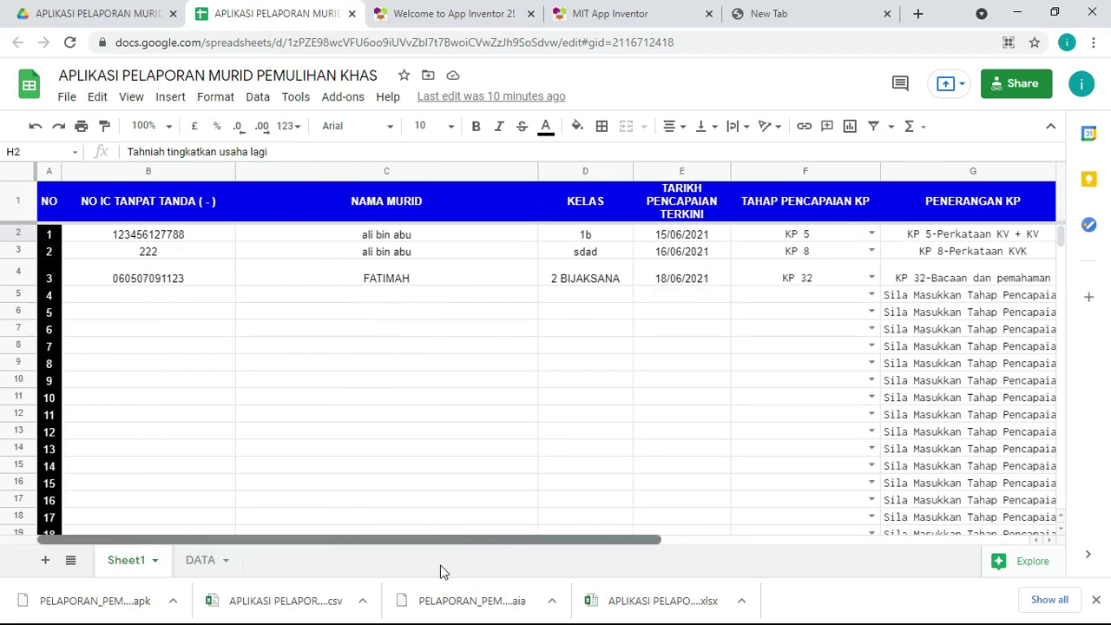
pyautogui.click(616, 20)
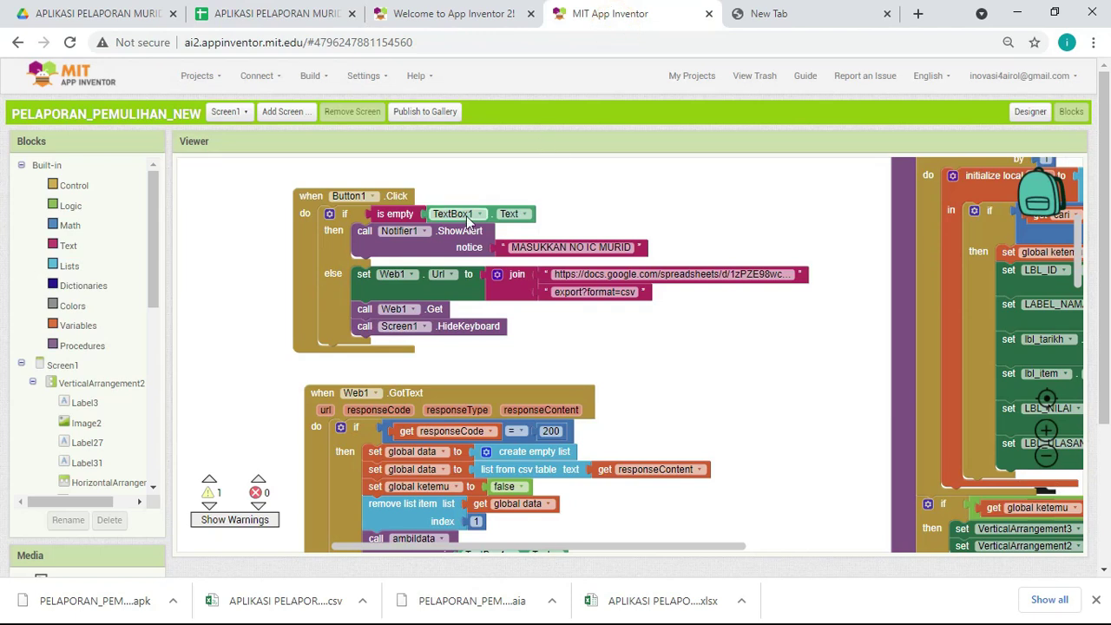
# Step: Show the downloaded PELAPORAN_PEMULIHAN_NEW.apk in its Downloads folder
pyautogui.click(172, 601)
pyautogui.click(223, 549)
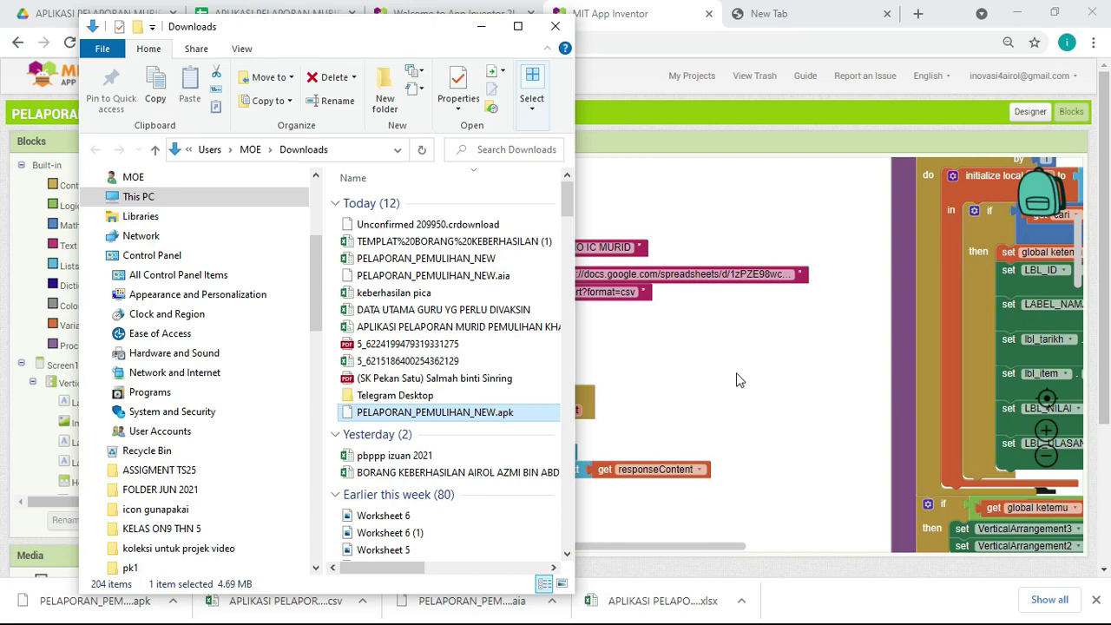
# Step: Cycle through the browser and Films & TV windows, ending on the Google Drive folder tab
pyautogui.click(686, 359)
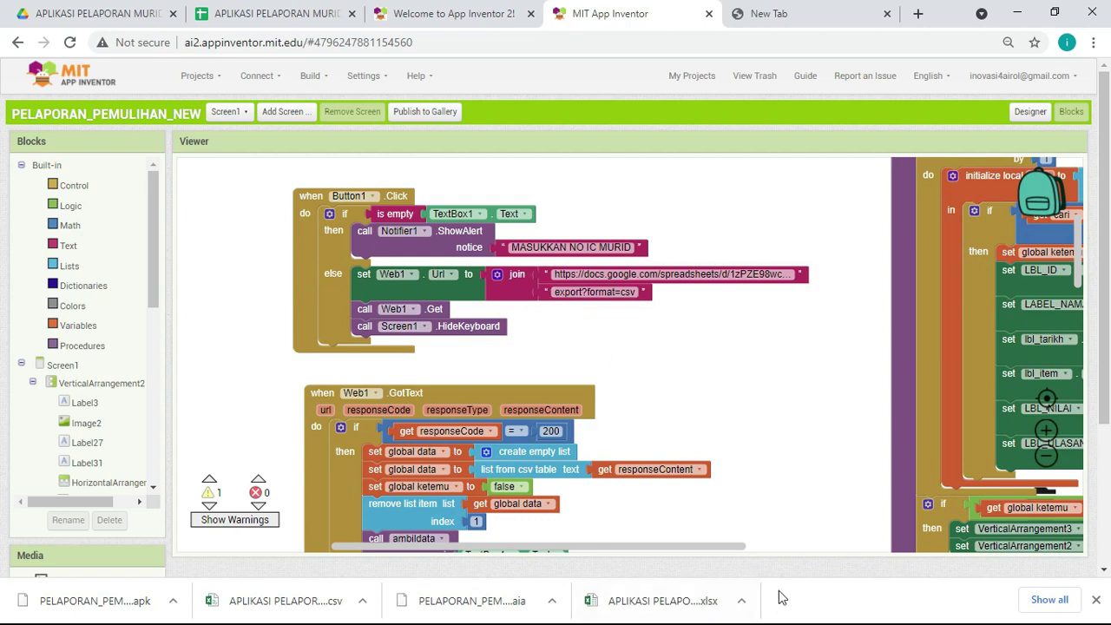
pyautogui.click(1010, 17)
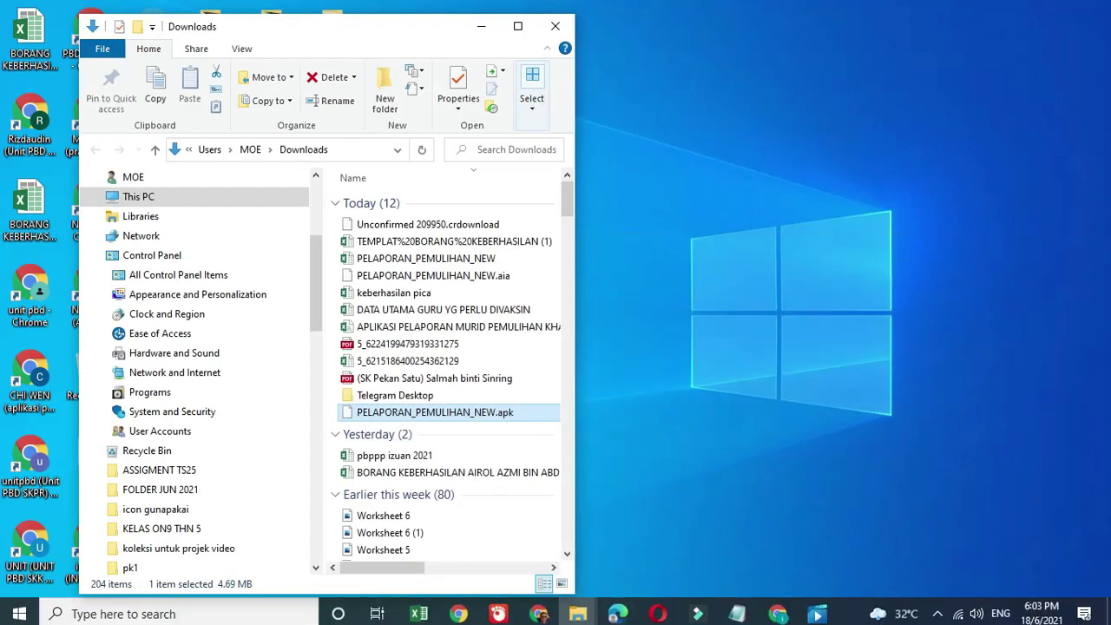
pyautogui.click(814, 615)
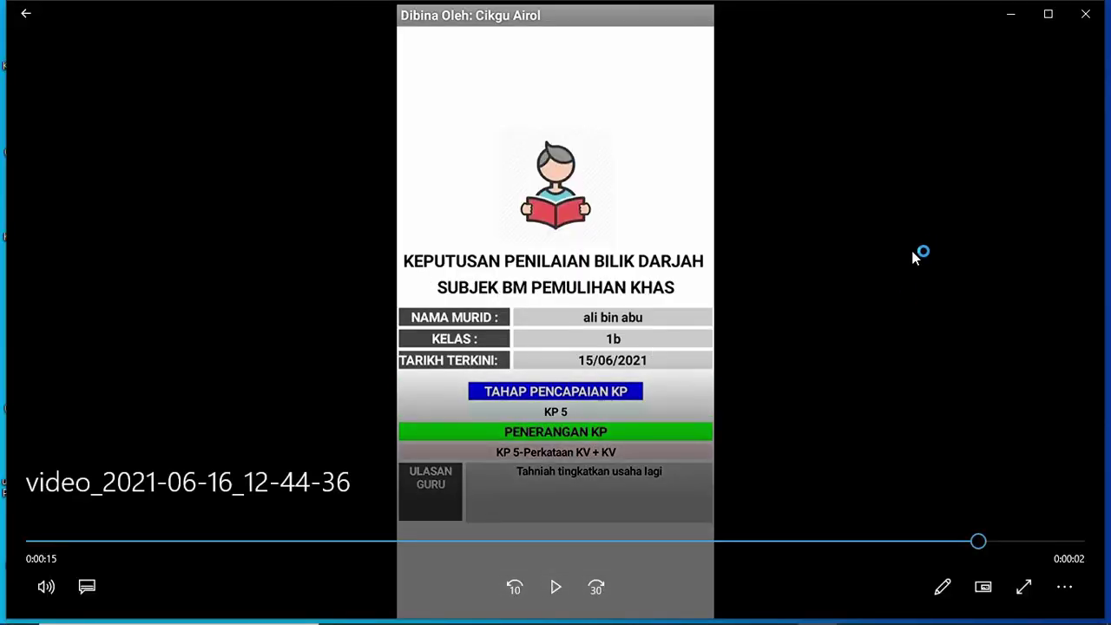
pyautogui.click(1010, 15)
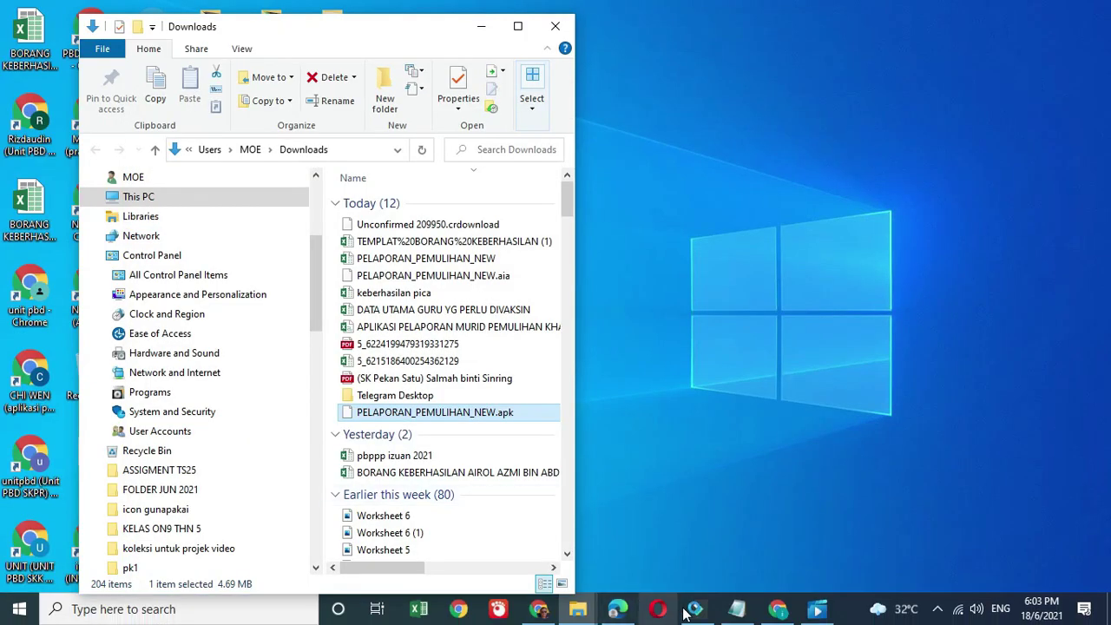
pyautogui.click(777, 614)
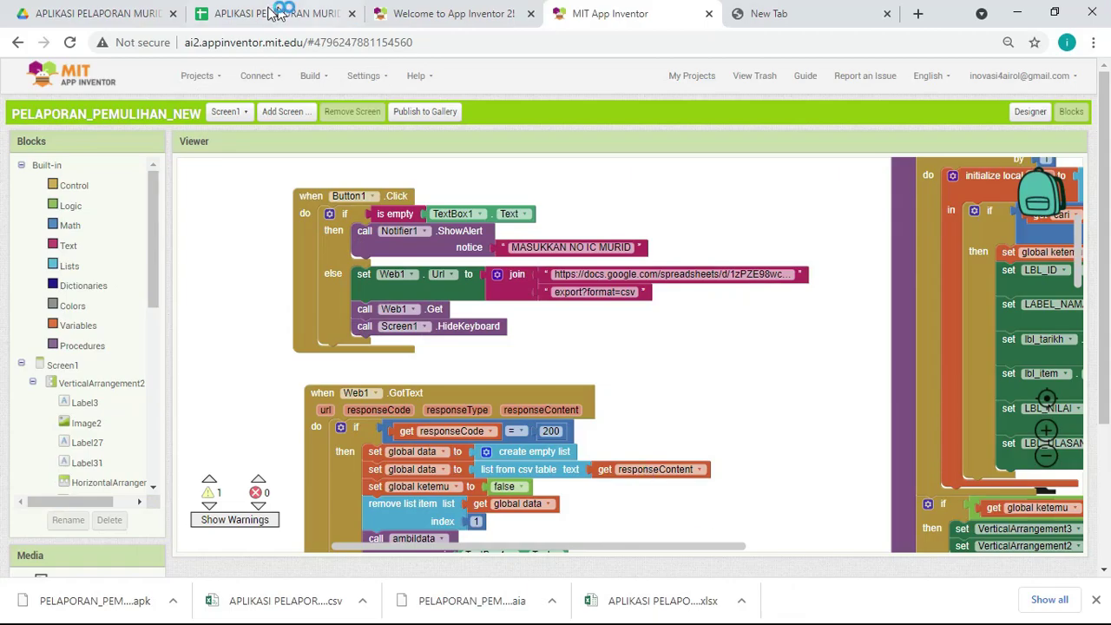
pyautogui.click(276, 13)
pyautogui.click(85, 17)
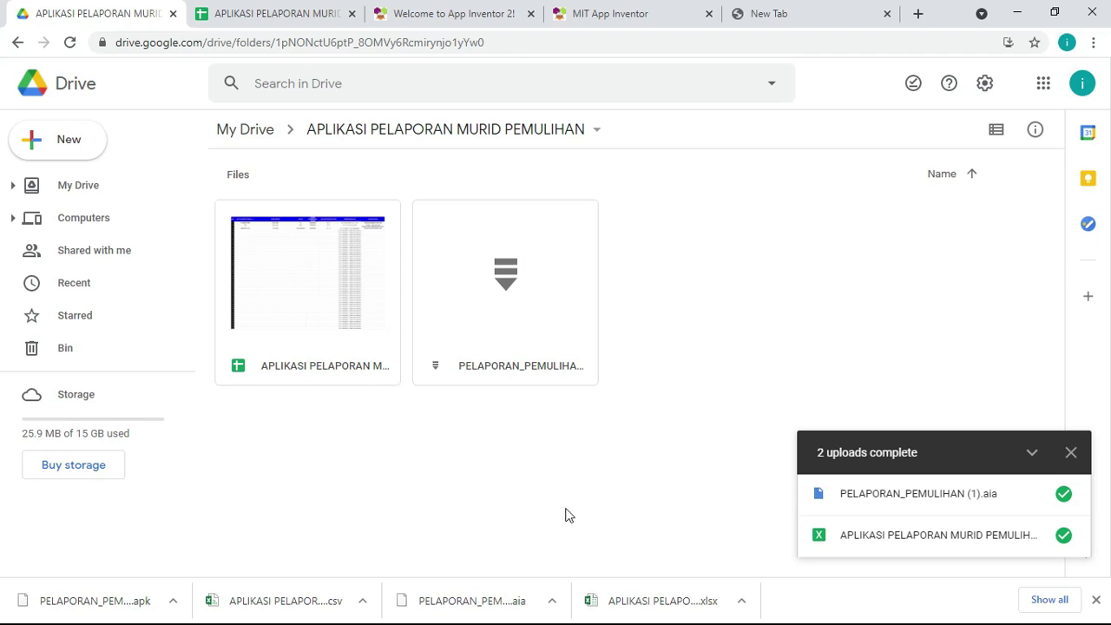
# Step: Open the student records spreadsheet from Drive, then minimize Chrome to show the desktop
pyautogui.click(1071, 452)
pyautogui.doubleClick(288, 337)
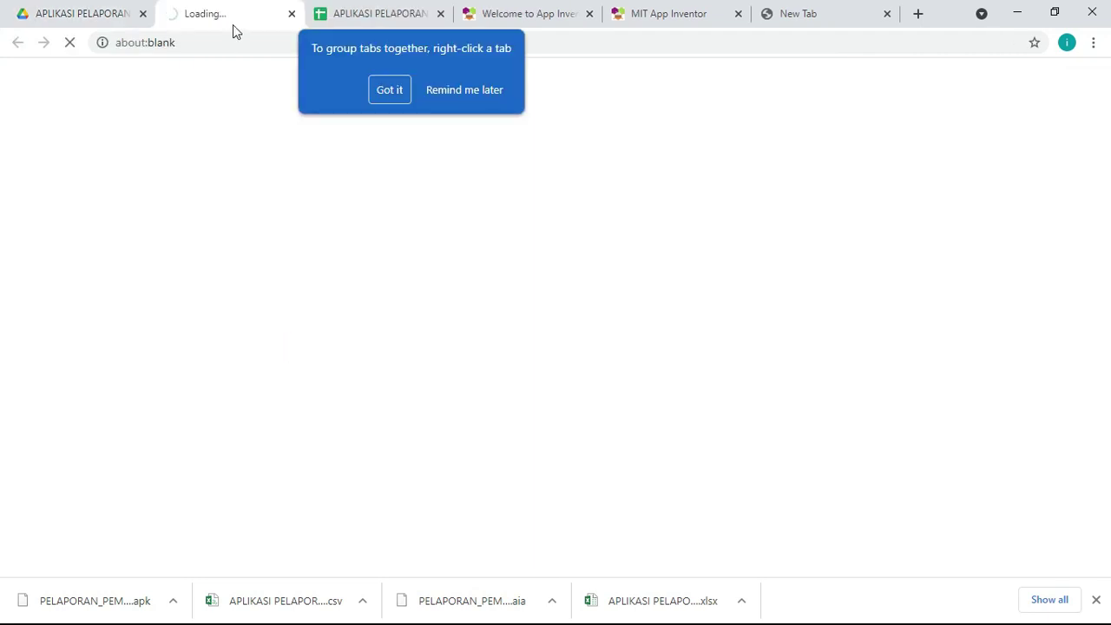
pyautogui.click(292, 14)
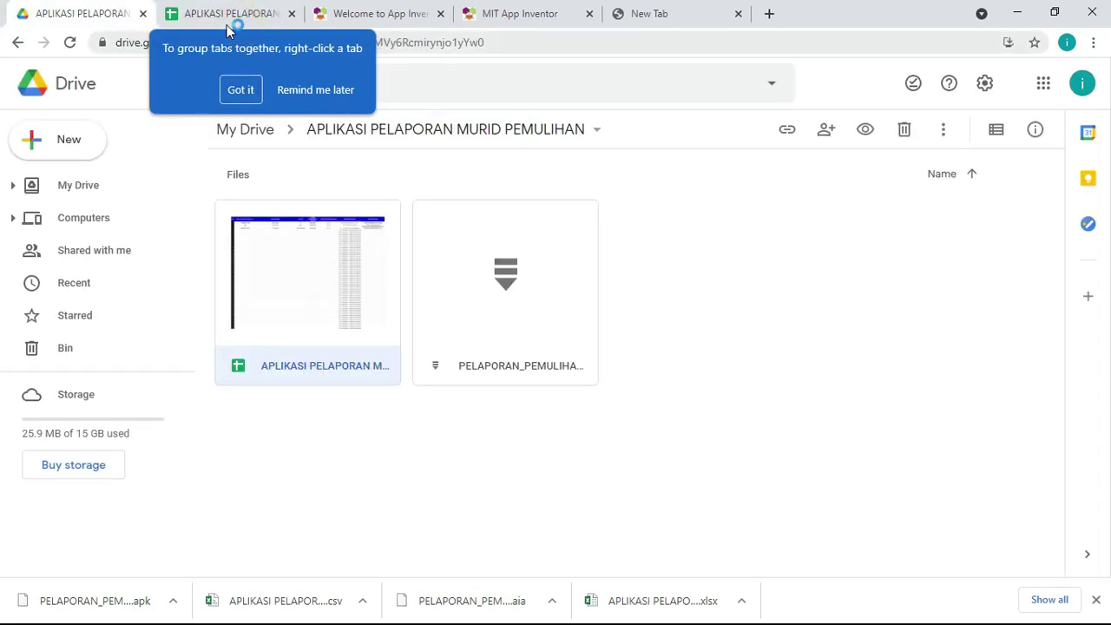
pyautogui.click(243, 13)
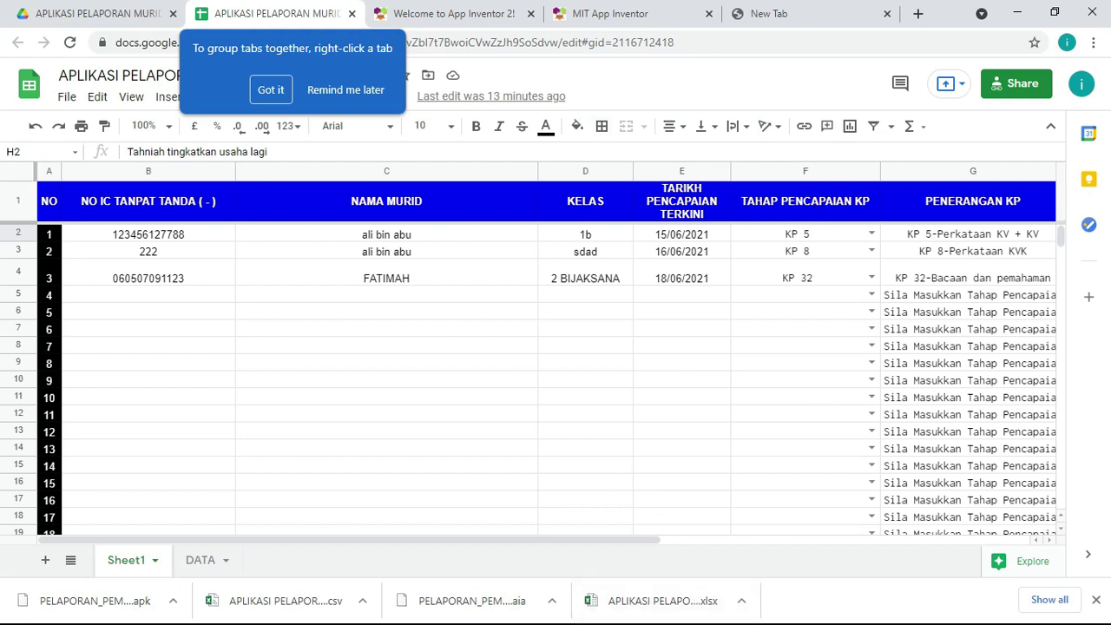
pyautogui.click(1019, 13)
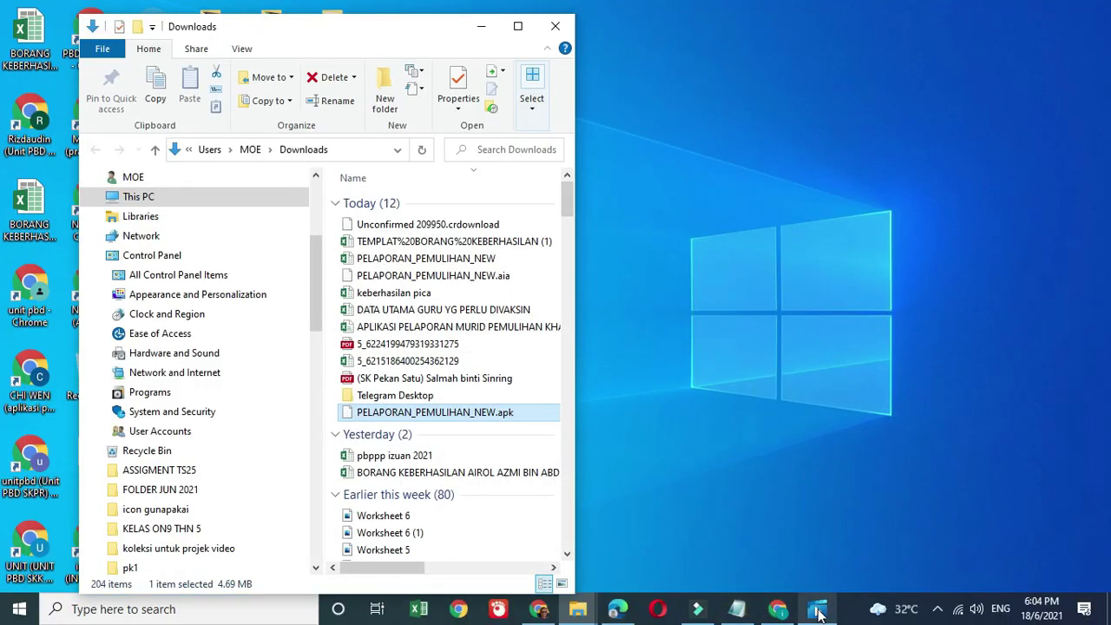
pyautogui.moveTo(817, 612)
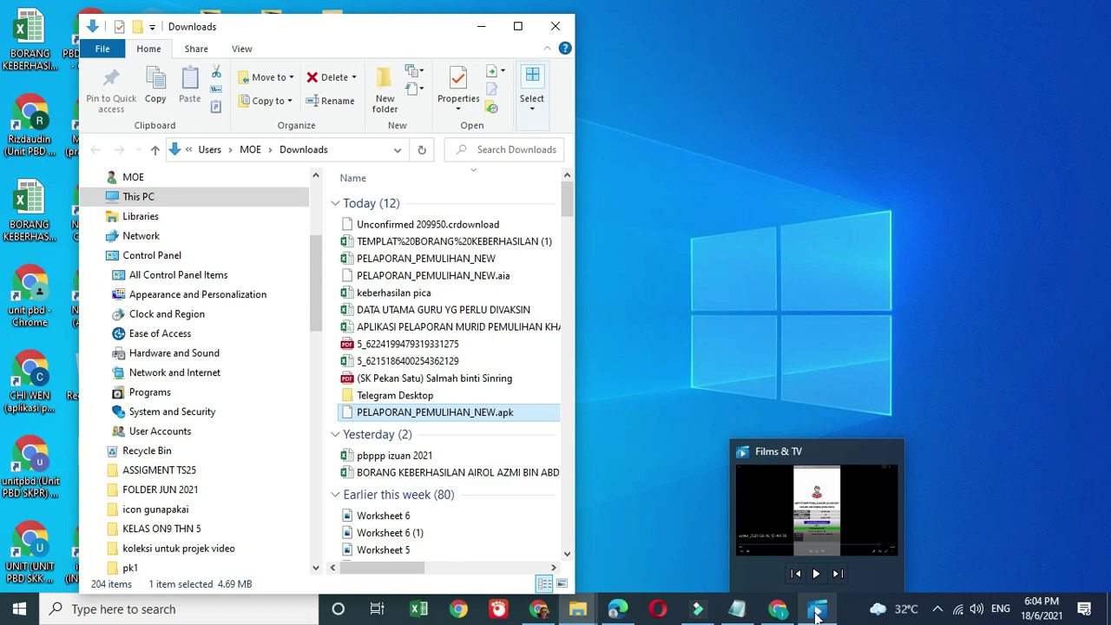
pyautogui.click(816, 613)
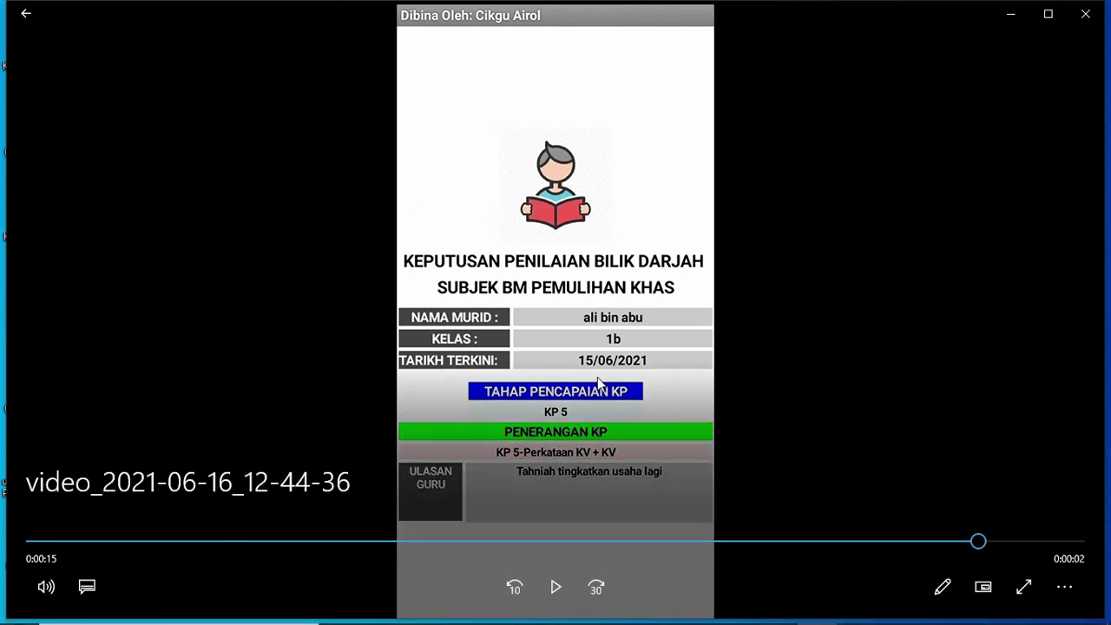
pyautogui.click(317, 542)
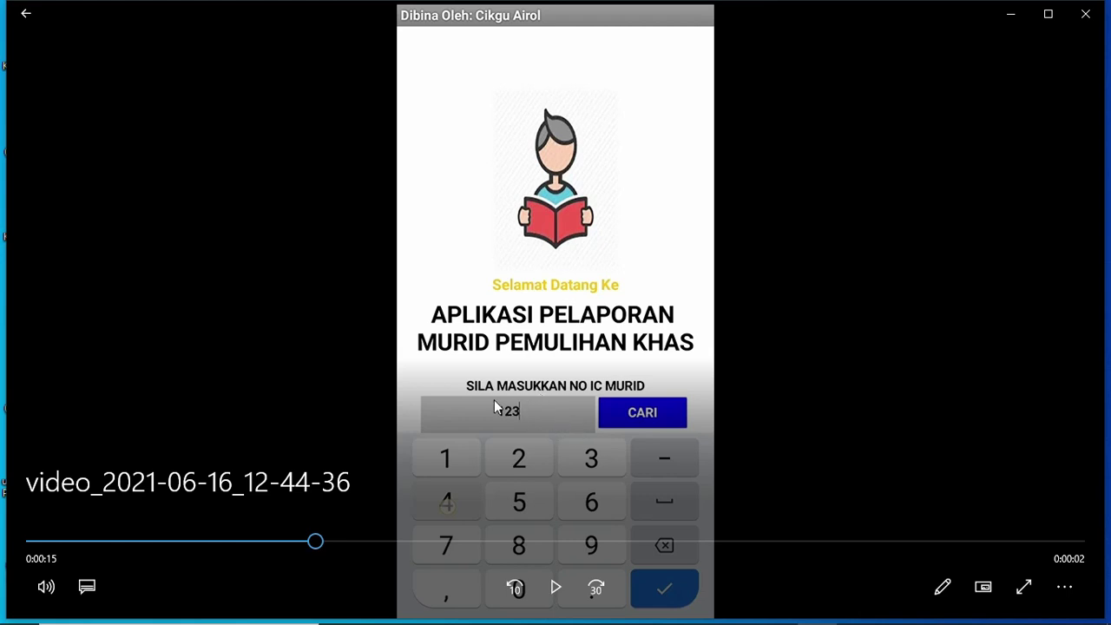
pyautogui.click(853, 542)
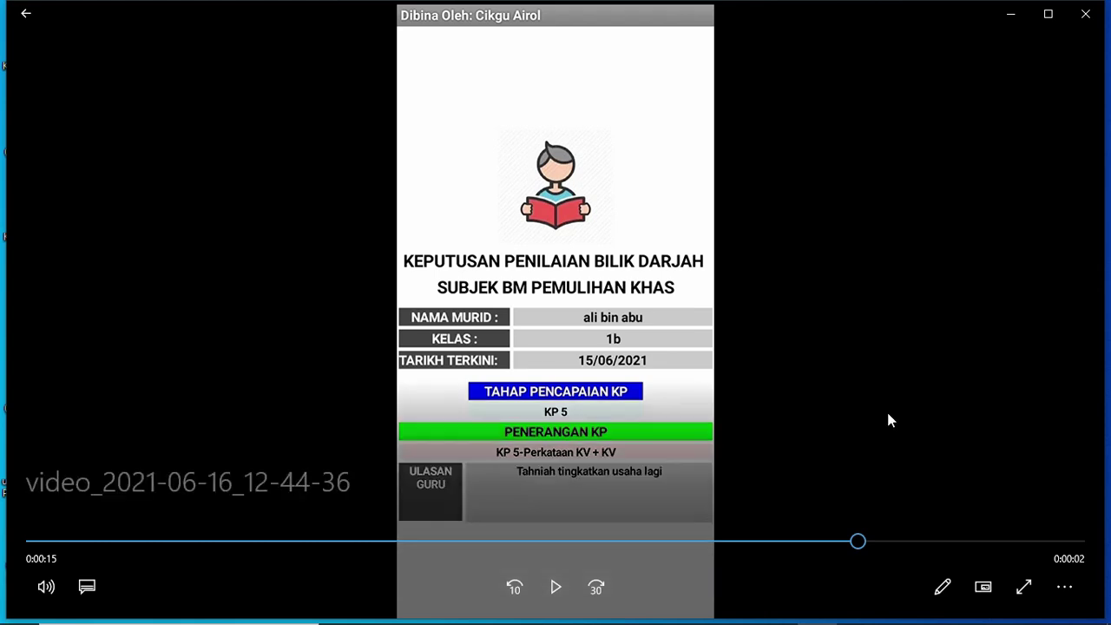
pyautogui.click(1009, 16)
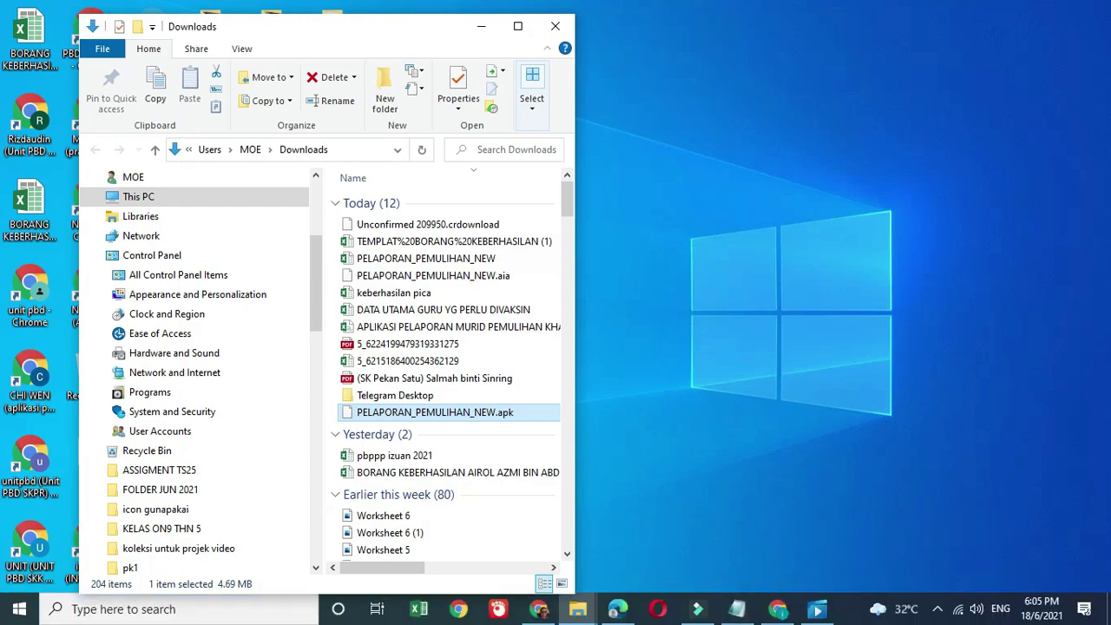
# Step: Briefly restore the video player, then open a new maximized Chrome window from the desktop shortcut
pyautogui.click(815, 608)
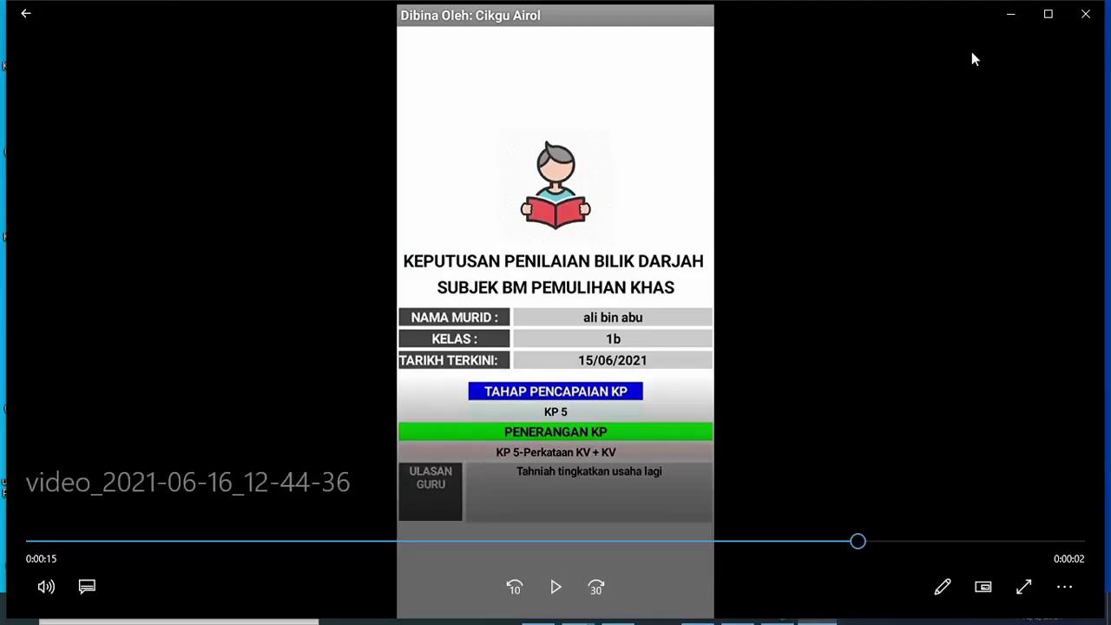
pyautogui.click(1010, 16)
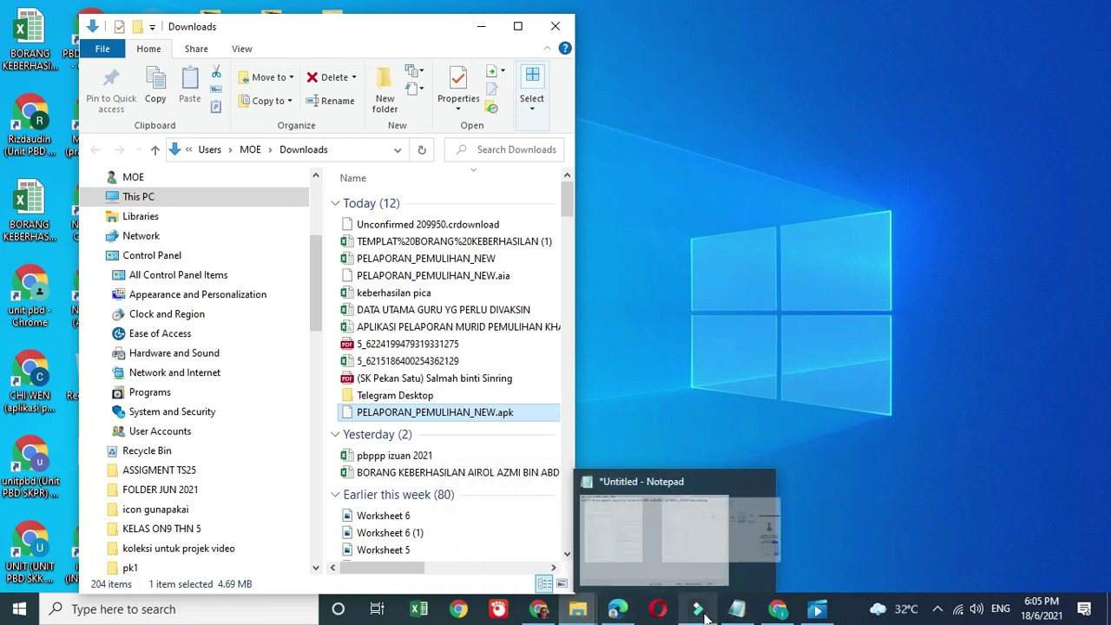
pyautogui.moveTo(703, 613)
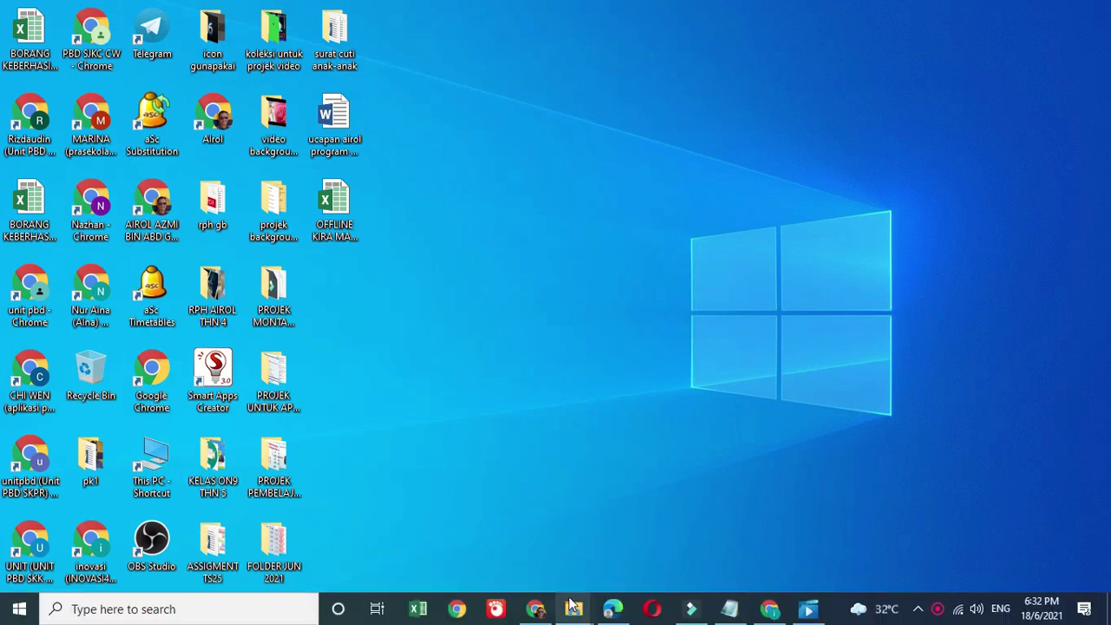
pyautogui.click(479, 442)
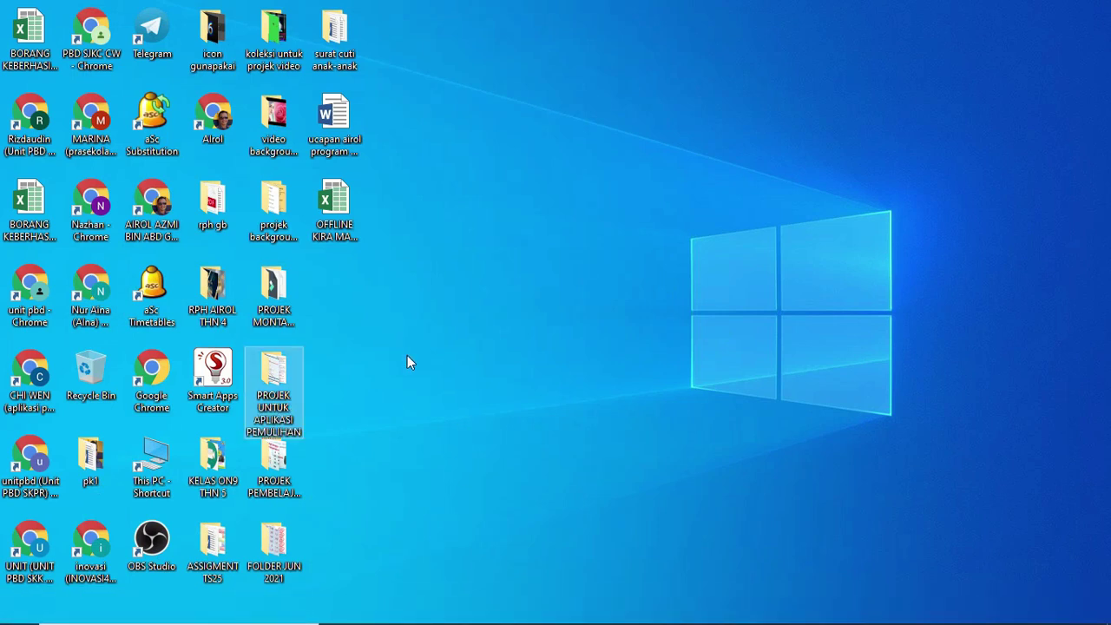
pyautogui.doubleClick(208, 124)
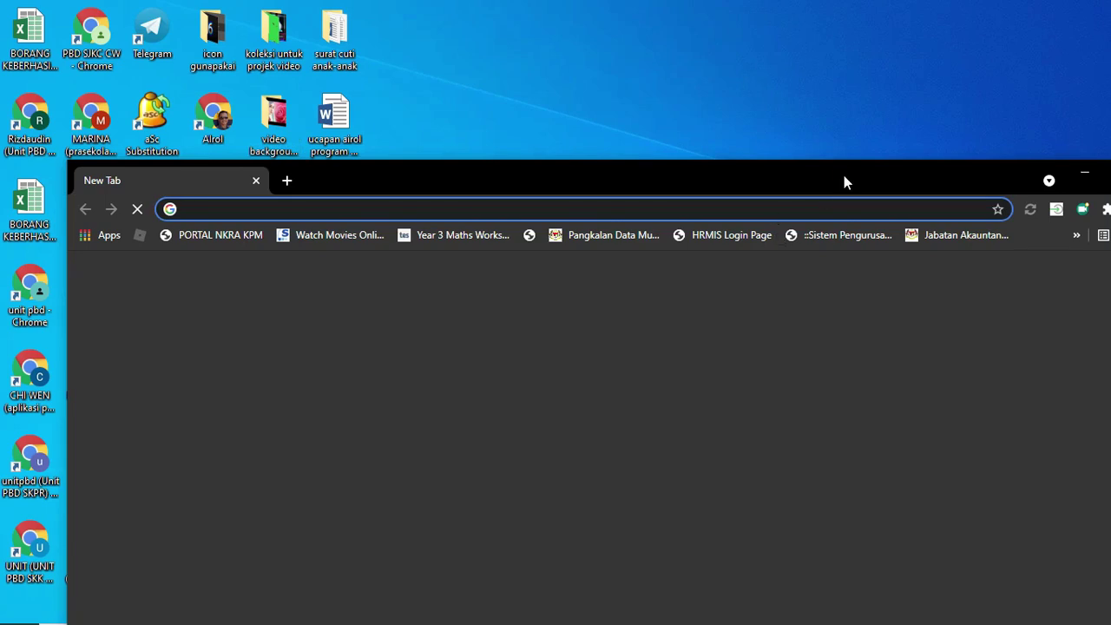
pyautogui.moveTo(843, 180); pyautogui.dragTo(793, 82)
pyautogui.click(1060, 67)
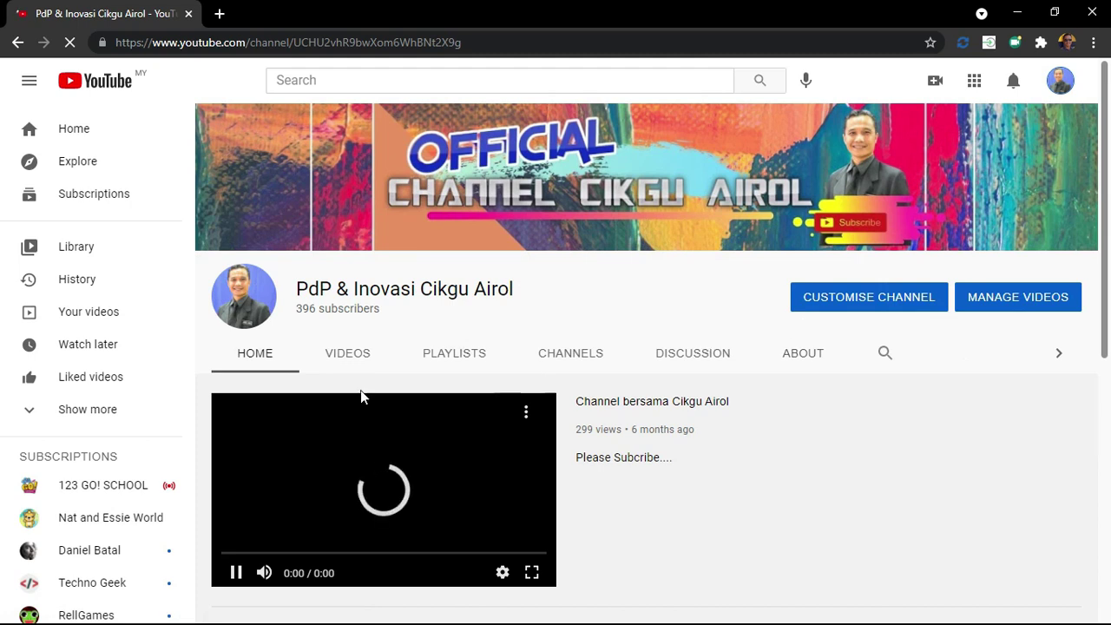
# Step: Open the channel's full INOVASI CIKGU AIROL playlist and scroll through its 11 videos
pyautogui.click(452, 353)
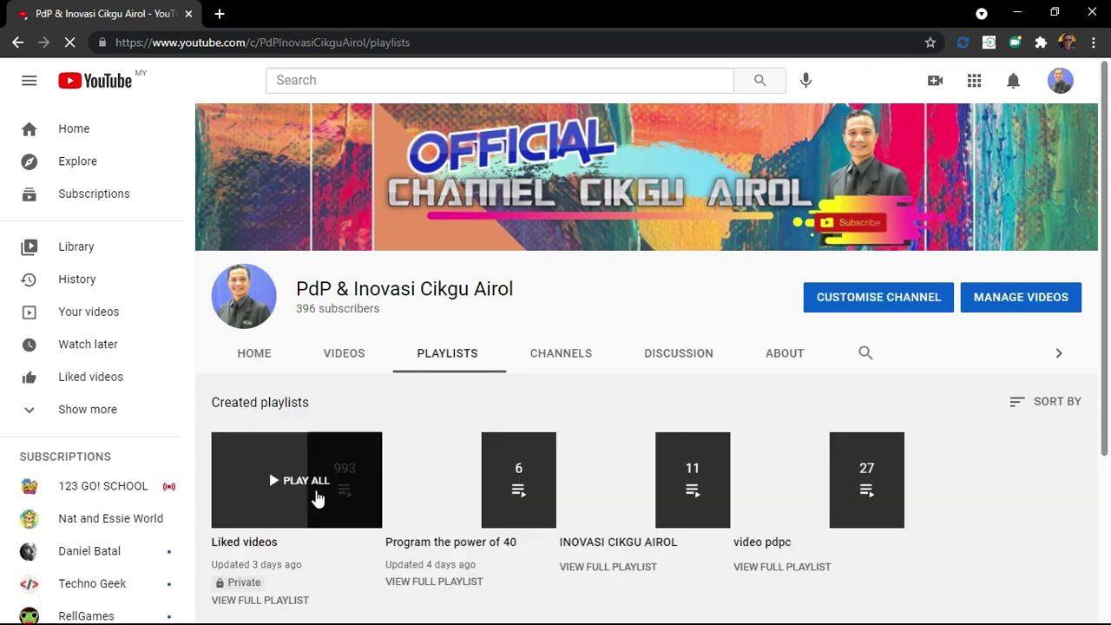
pyautogui.click(614, 566)
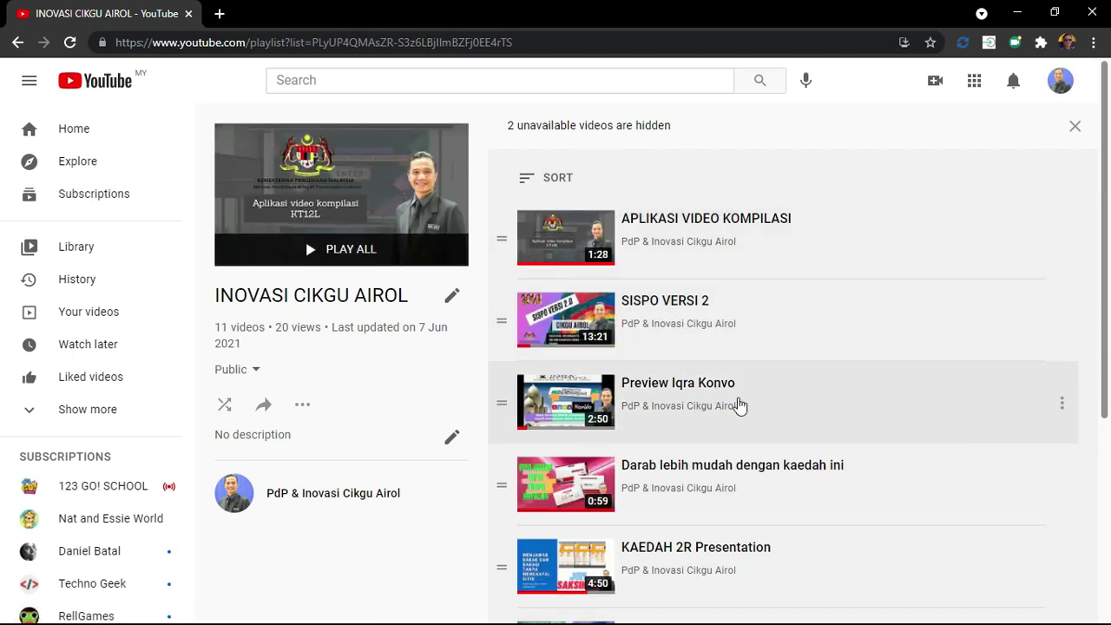
pyautogui.scroll(-2, 738, 405)
pyautogui.scroll(-1, 784, 414)
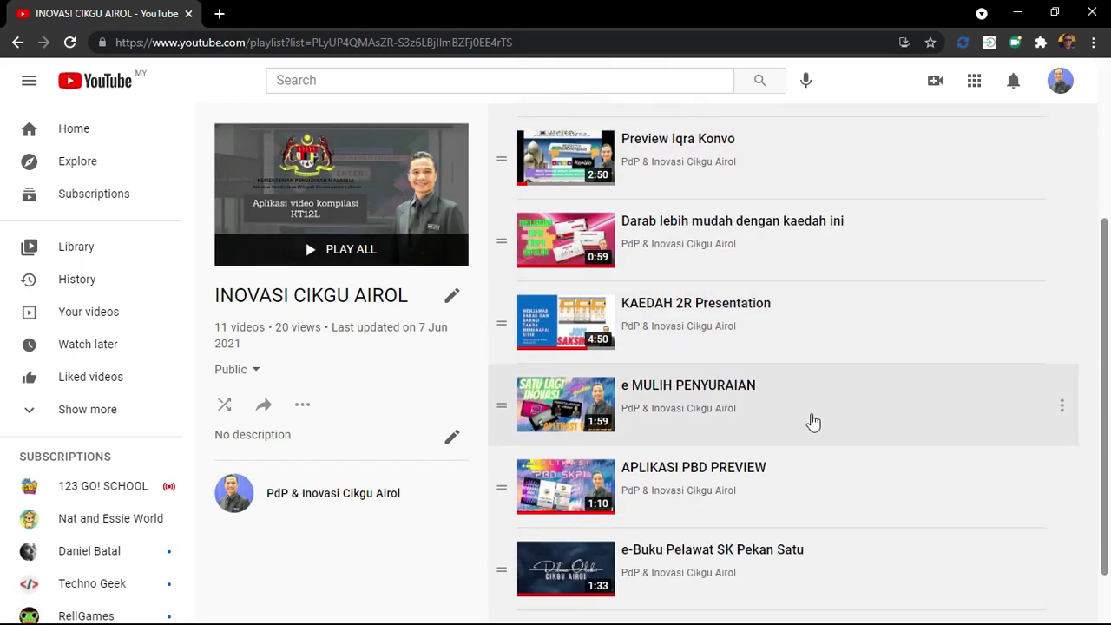
pyautogui.scroll(-1, 781, 417)
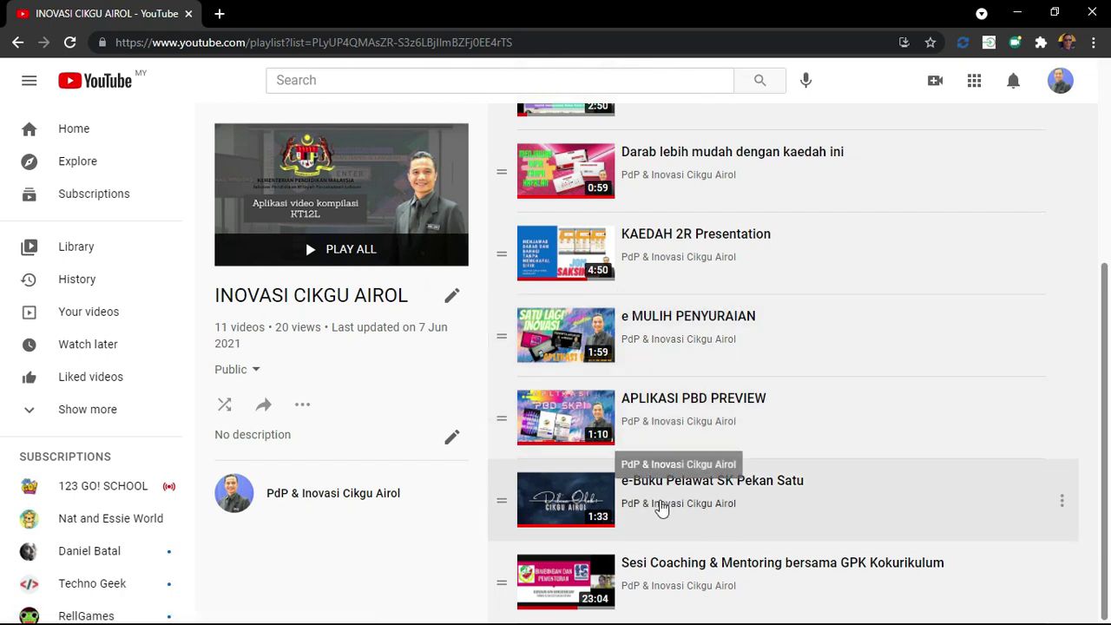
pyautogui.scroll(1, 768, 519)
pyautogui.scroll(4, 768, 519)
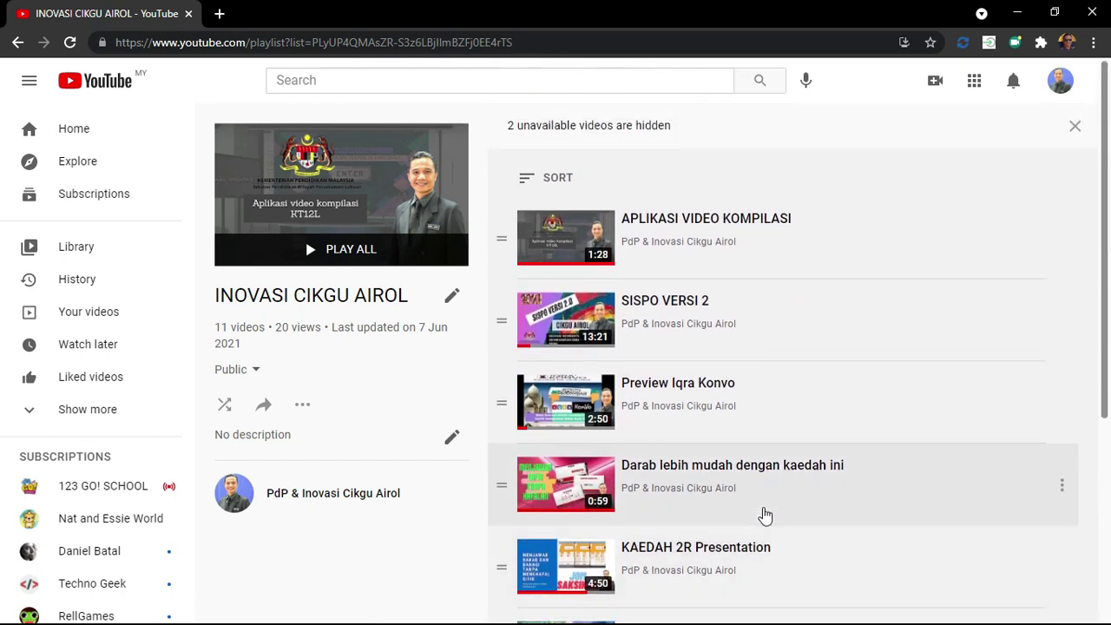